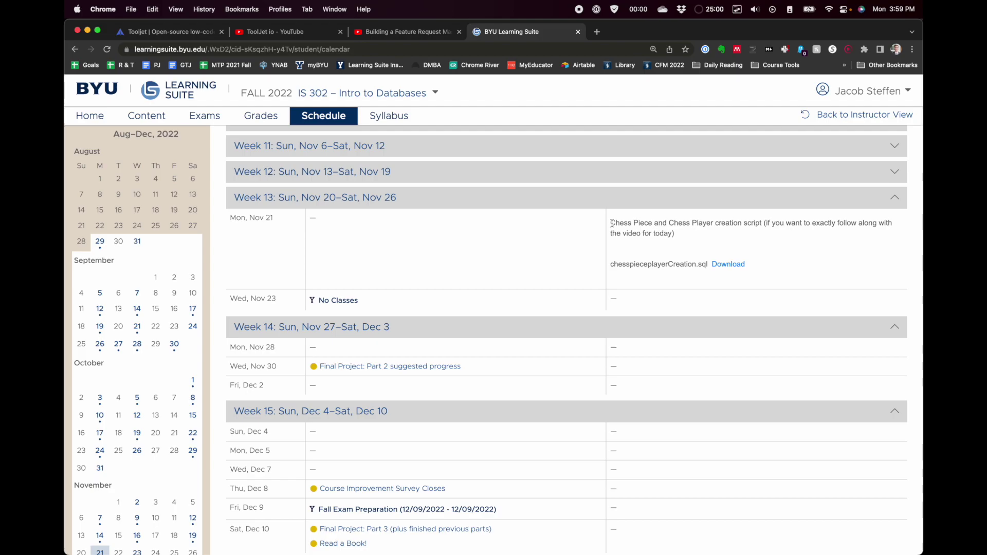
# Step: Look over the chess creation script in MySQL Workbench, including its USE database line
pyautogui.moveTo(611, 223); pyautogui.dragTo(685, 227)
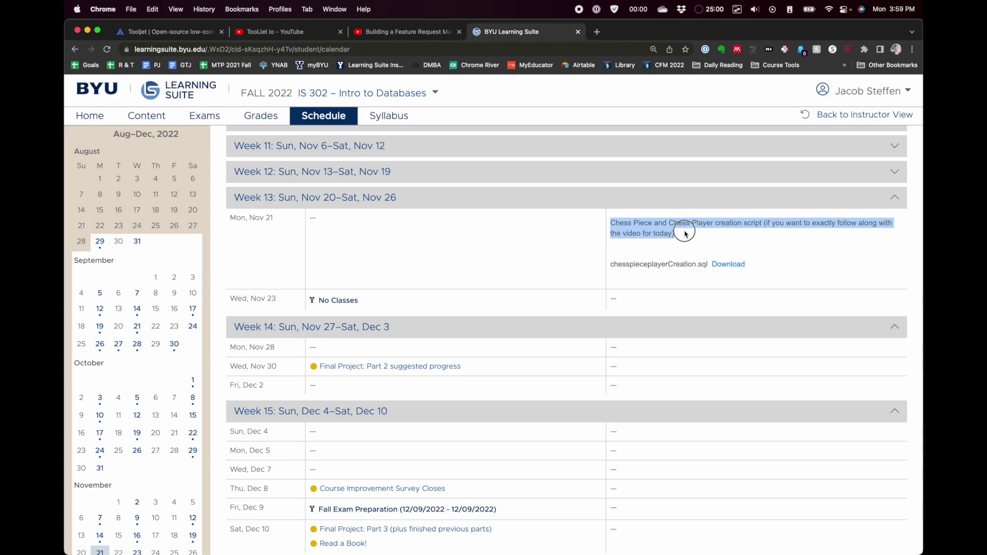
pyautogui.moveTo(623, 266); pyautogui.dragTo(707, 264)
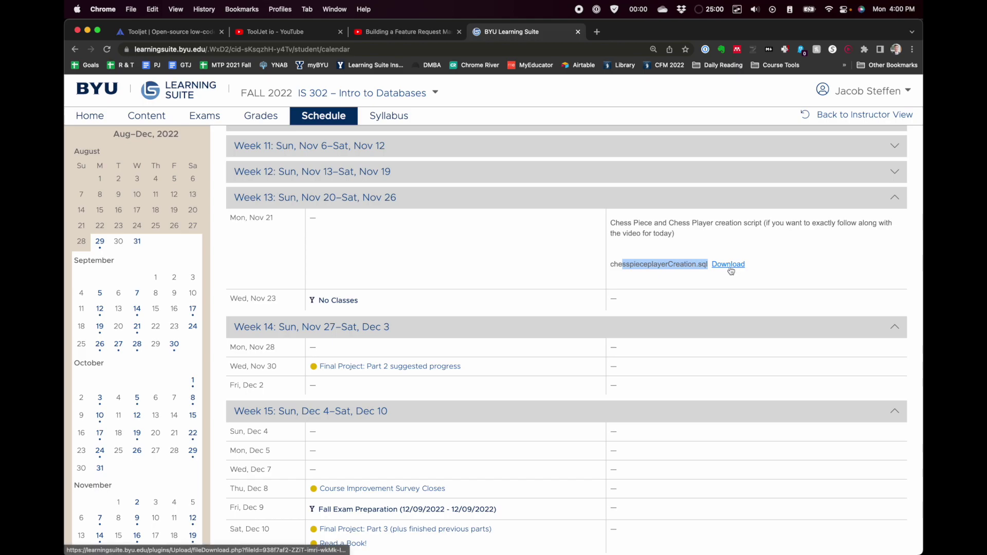
pyautogui.click(651, 245)
pyautogui.press('Tab')
pyautogui.hotkey('alt', 'Tab')
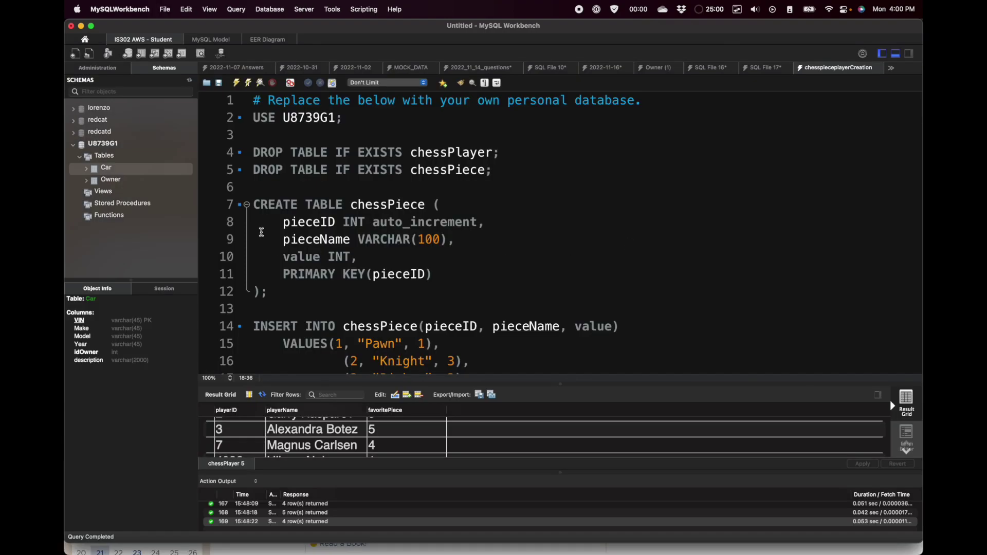
pyautogui.scroll(-3, 387, 178)
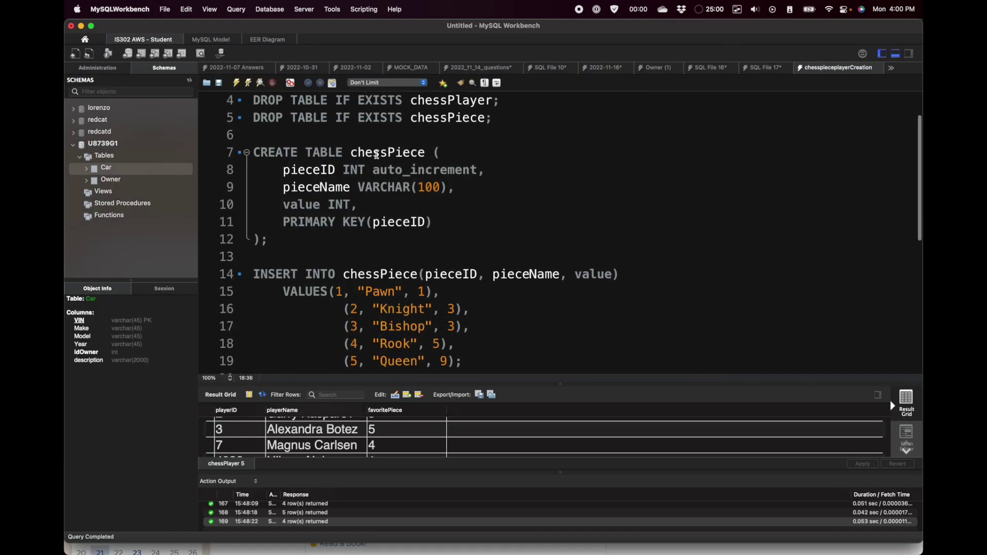
pyautogui.moveTo(352, 152); pyautogui.dragTo(407, 199)
pyautogui.scroll(-10, 370, 203)
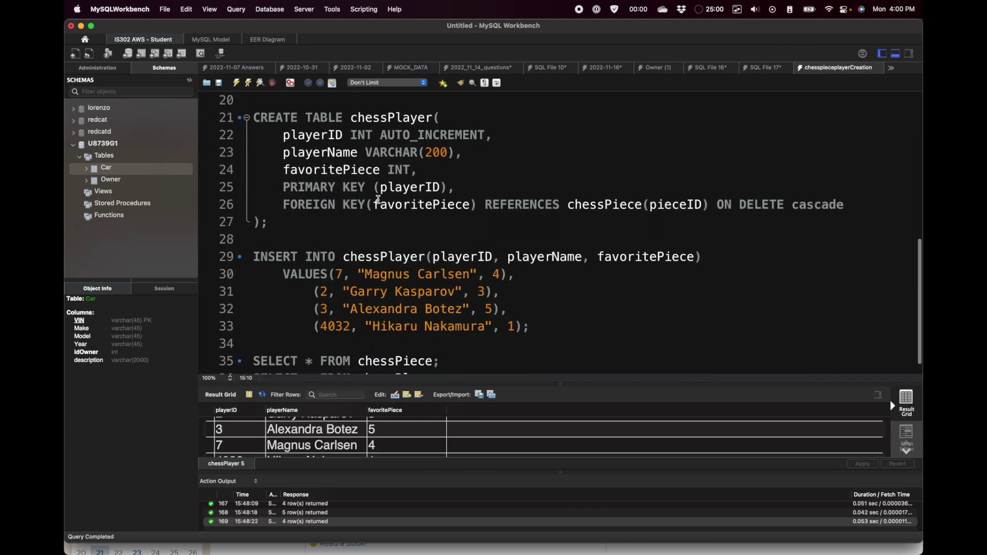
pyautogui.scroll(10, 379, 200)
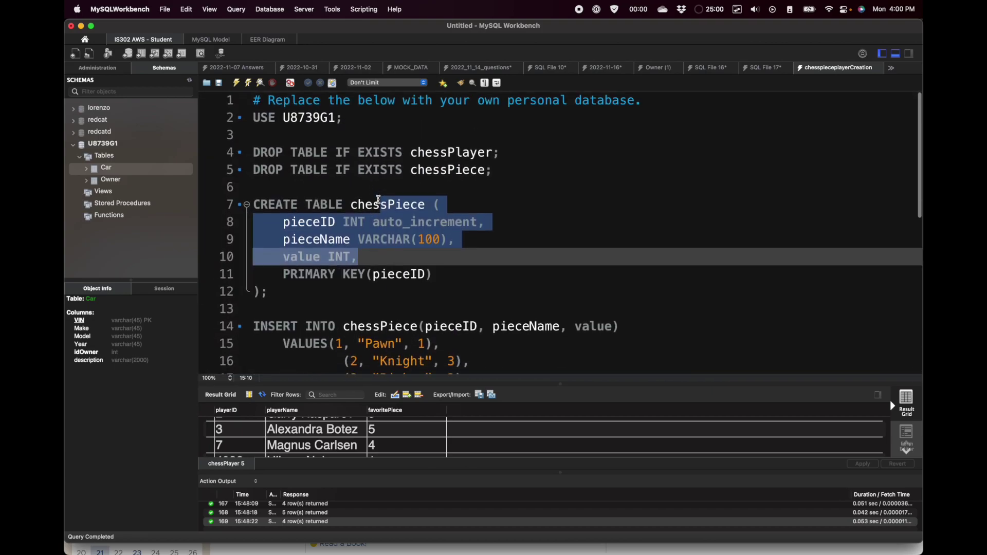
pyautogui.click(320, 135)
pyautogui.moveTo(284, 117); pyautogui.dragTo(333, 117)
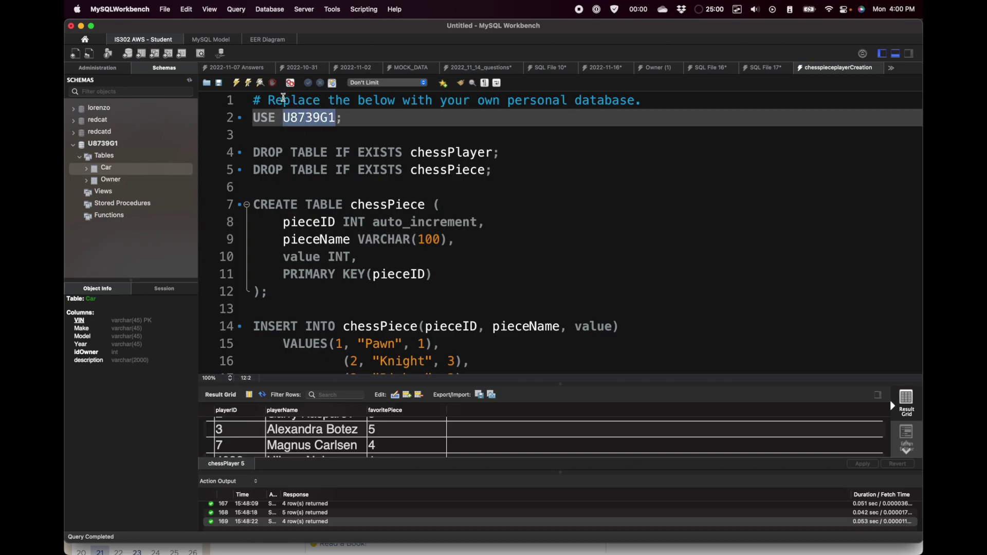
pyautogui.click(284, 101)
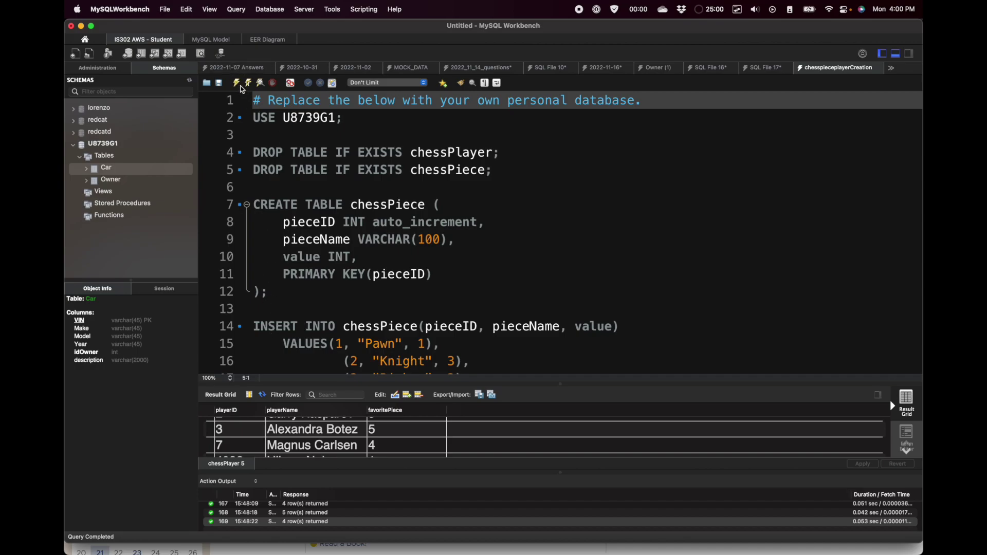
# Step: Execute the whole chesspieceplayerCreation script to rebuild the chessPiece and chessPlayer tables
pyautogui.click(237, 83)
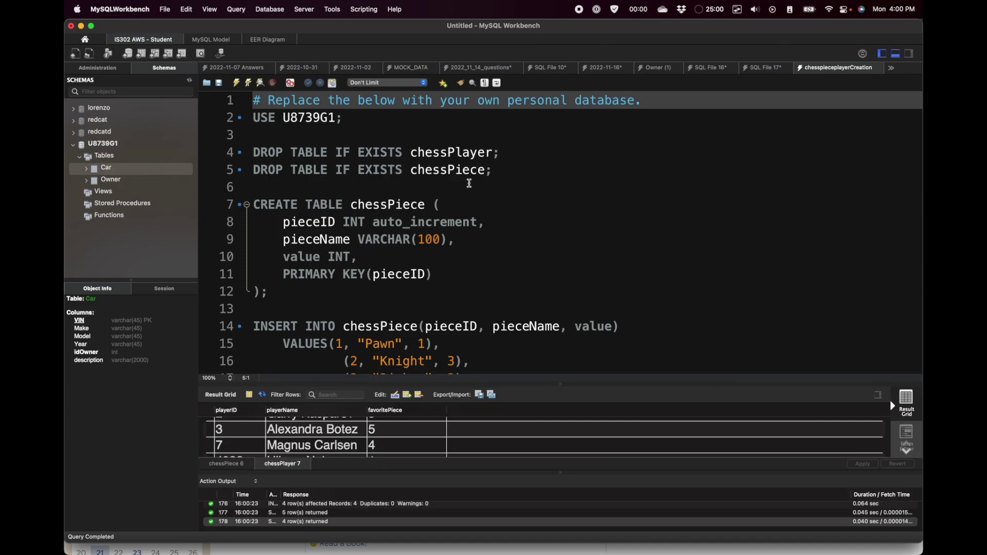
pyautogui.scroll(-5, 366, 181)
pyautogui.scroll(-2, 366, 181)
pyautogui.scroll(7, 329, 165)
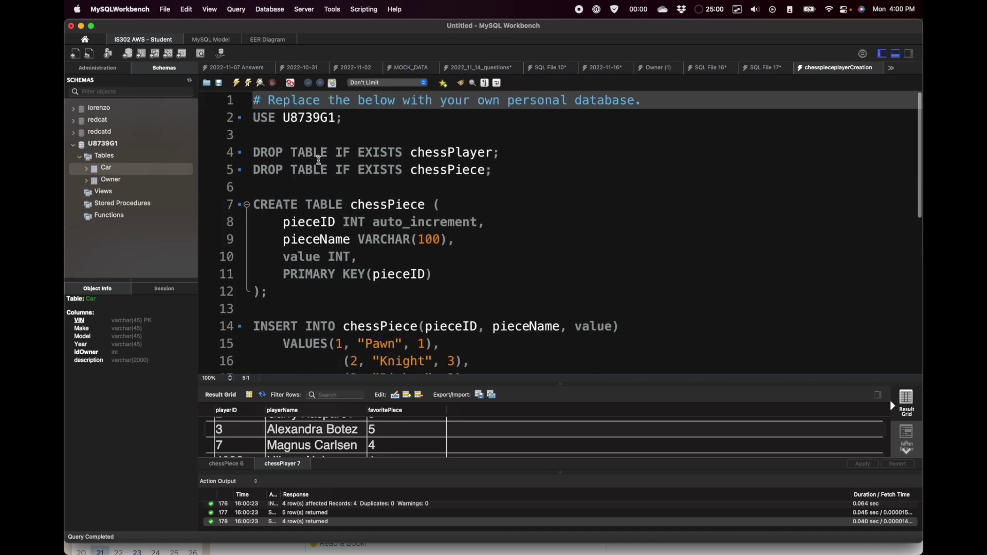
pyautogui.moveTo(253, 152); pyautogui.dragTo(491, 170)
pyautogui.click(443, 188)
pyautogui.scroll(-6, 443, 188)
pyautogui.scroll(-1, 443, 188)
# Step: Run the SELECT statements for chessPiece and chessPlayer to view their rows
pyautogui.click(375, 344)
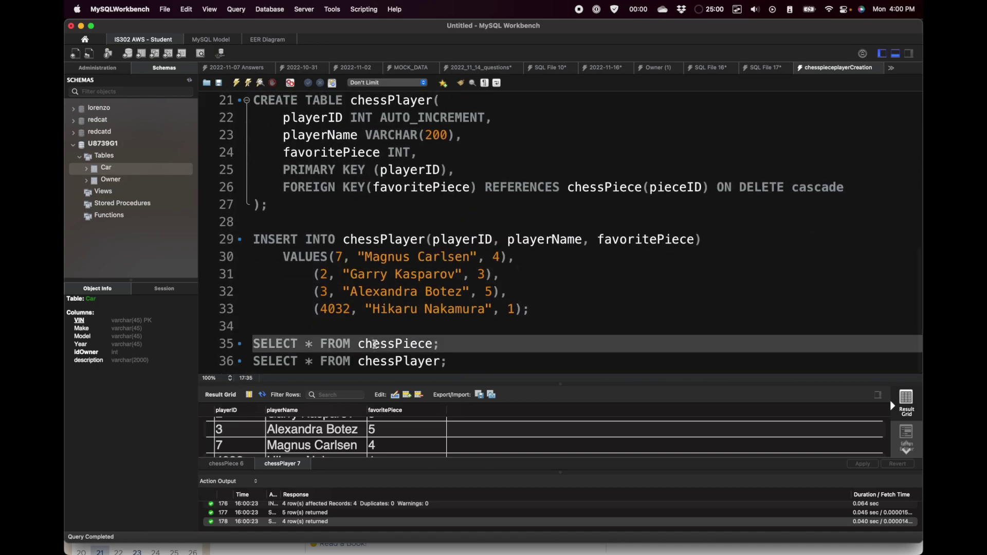
pyautogui.press('super+Return')
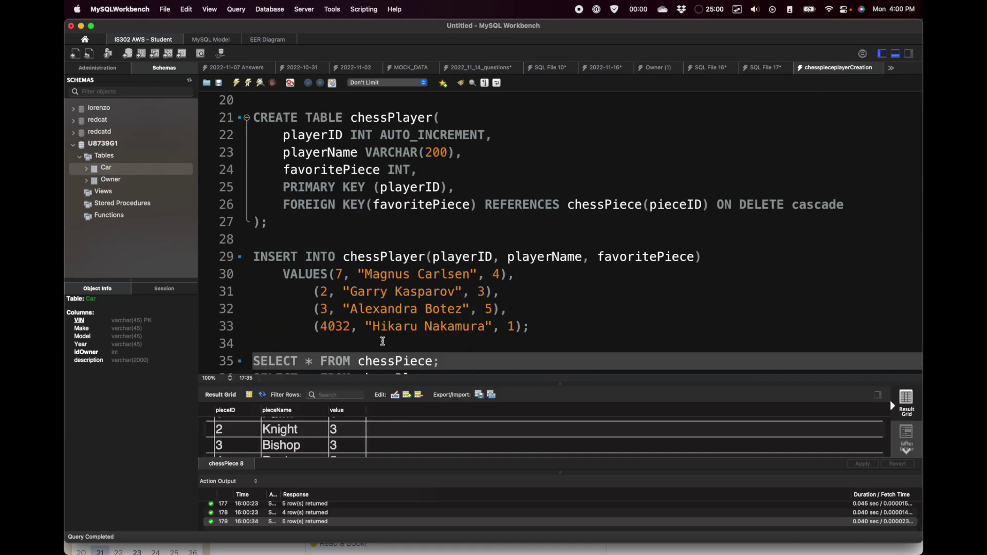
pyautogui.scroll(-1, 383, 340)
pyautogui.click(379, 360)
pyautogui.press('super+Return')
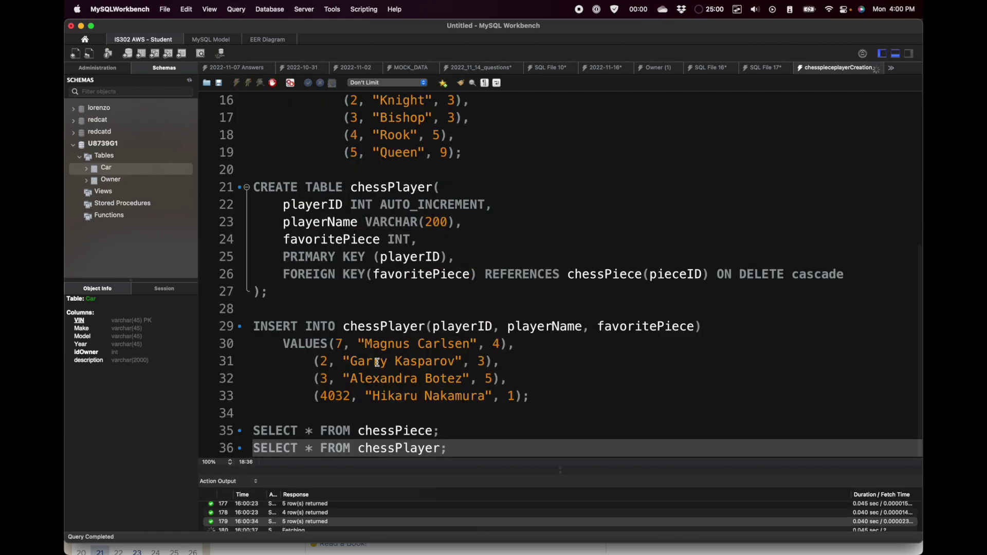
pyautogui.scroll(4, 423, 306)
pyautogui.scroll(5, 423, 305)
pyautogui.scroll(-10, 422, 306)
pyautogui.scroll(10, 423, 305)
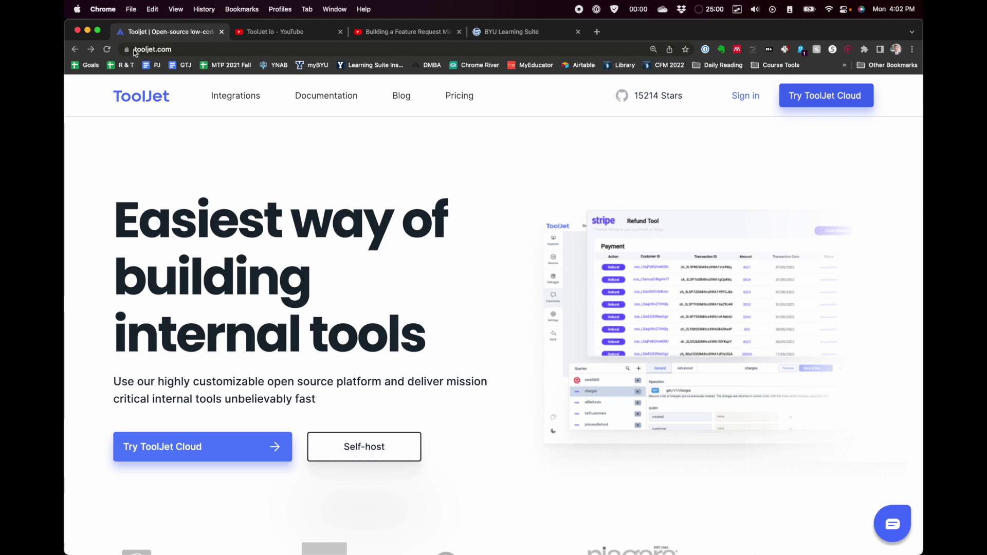
# Step: On tooljet.com, start the Try ToolJet Cloud signup
pyautogui.click(134, 50)
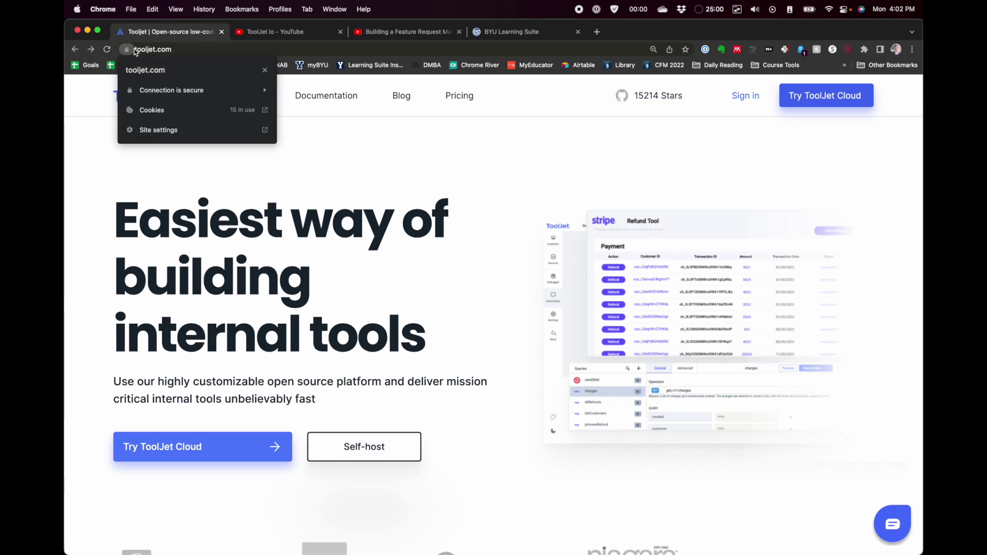
pyautogui.click(157, 49)
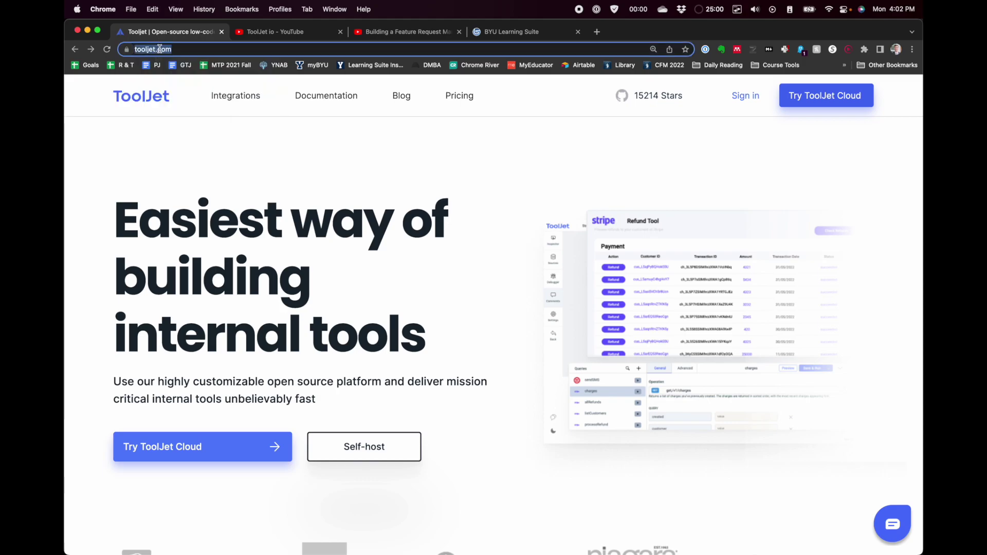
pyautogui.click(446, 173)
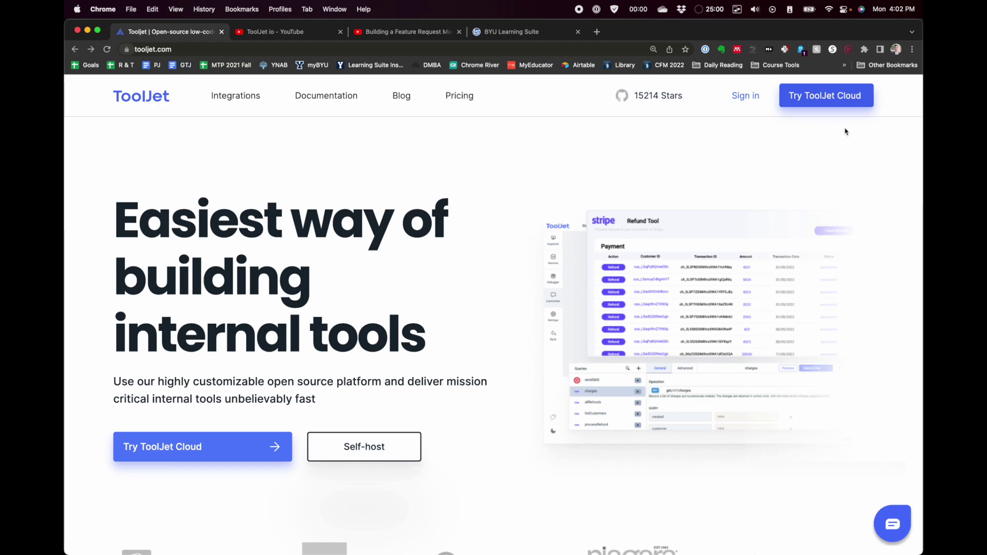
pyautogui.click(819, 101)
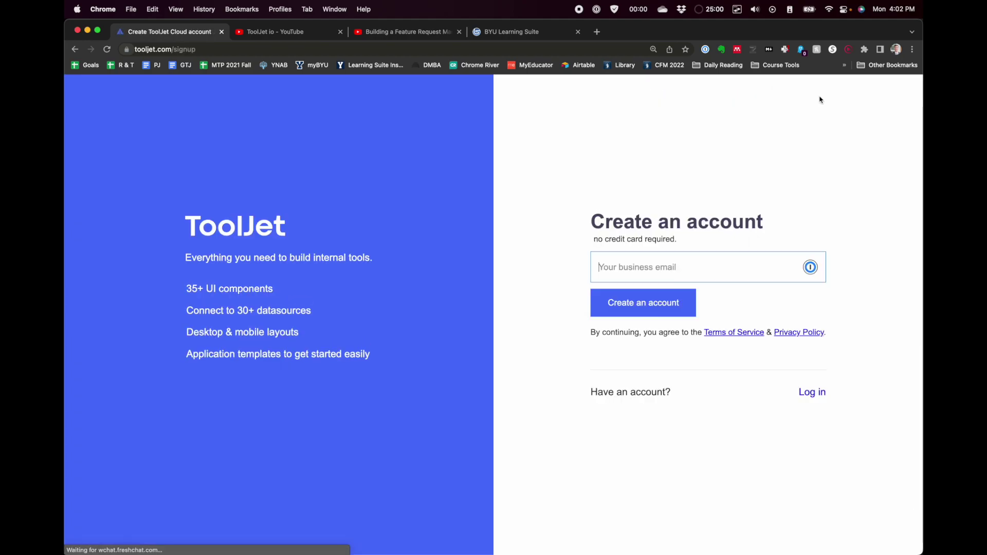
pyautogui.click(552, 216)
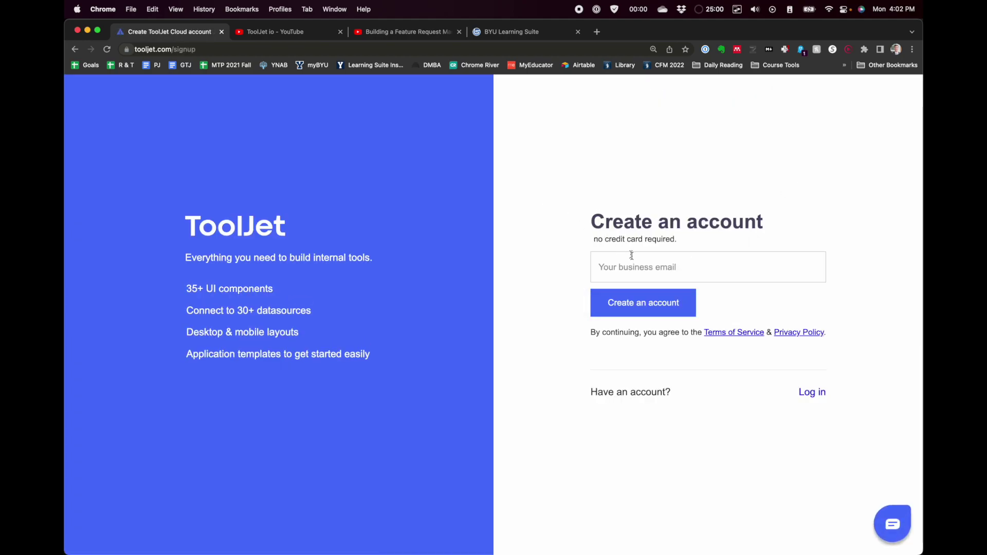
# Step: Enter the business e-mail address and submit it to create the account
pyautogui.click(620, 269)
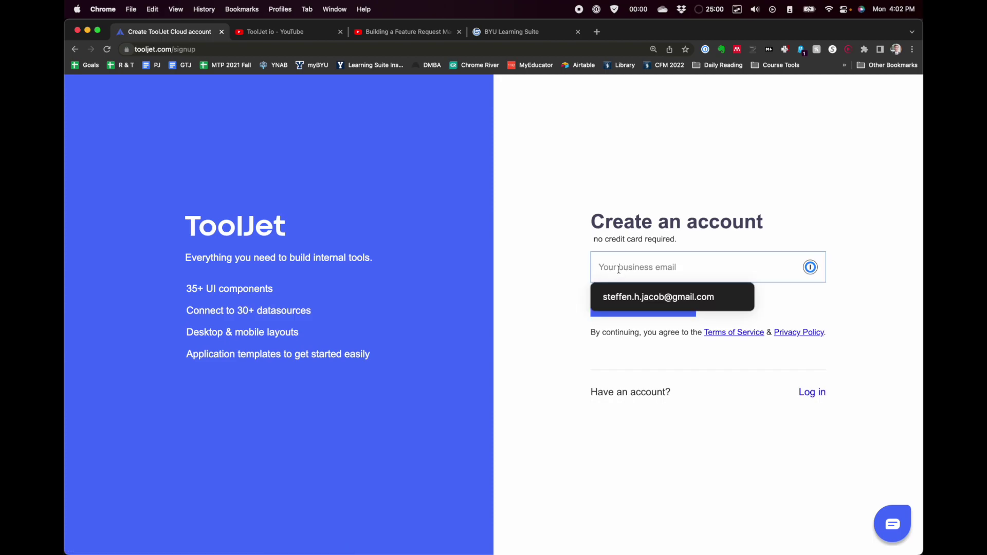
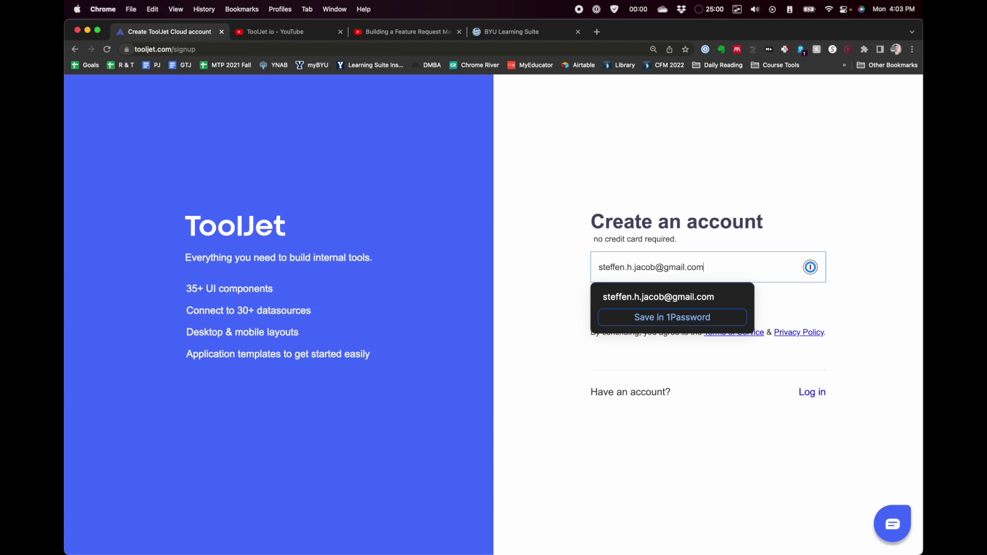
pyautogui.click(517, 248)
pyautogui.click(631, 304)
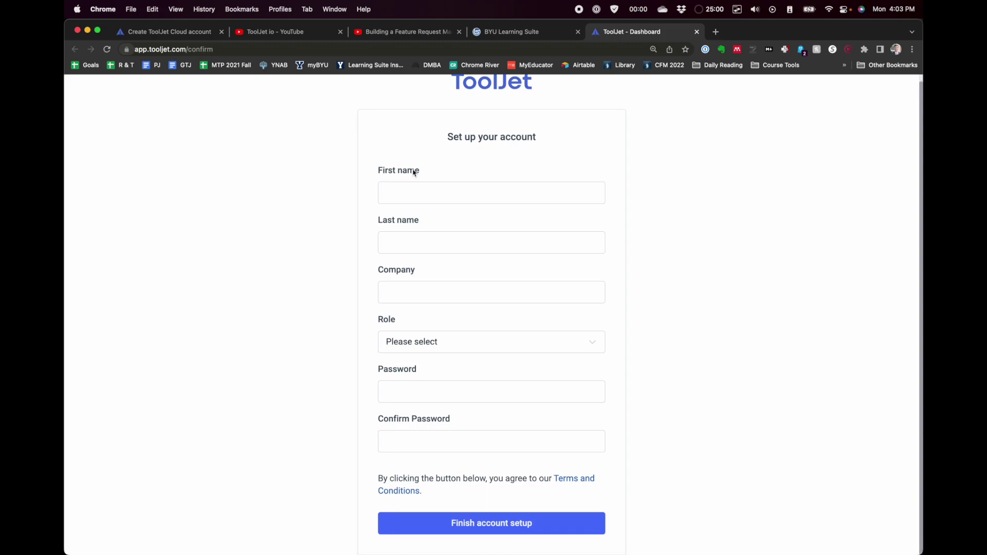
# Step: Fill in first name, last name and company 'BYU', pick a role, and create a new application
pyautogui.click(400, 204)
pyautogui.press('Tab')
pyautogui.press('Tab')
pyautogui.write('BYU')
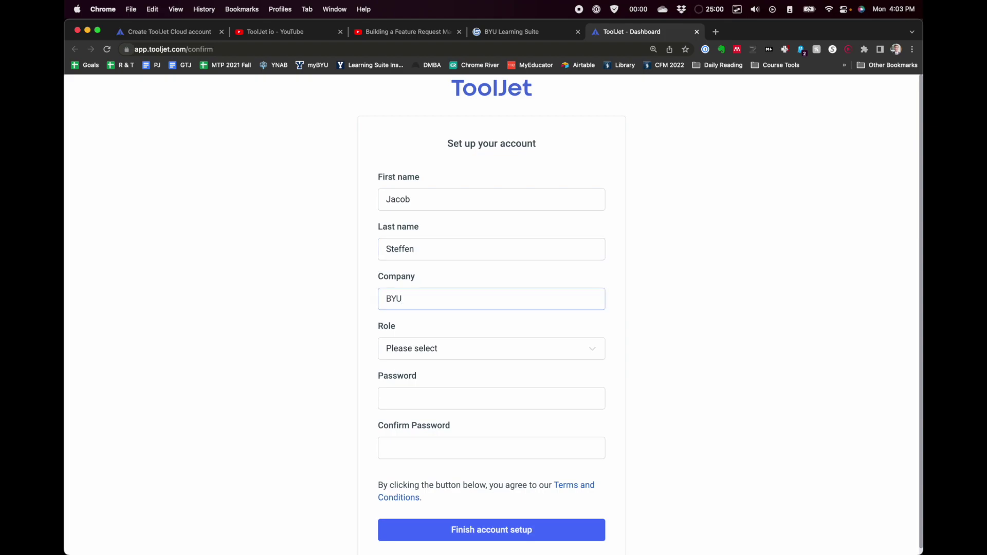
pyautogui.click(475, 356)
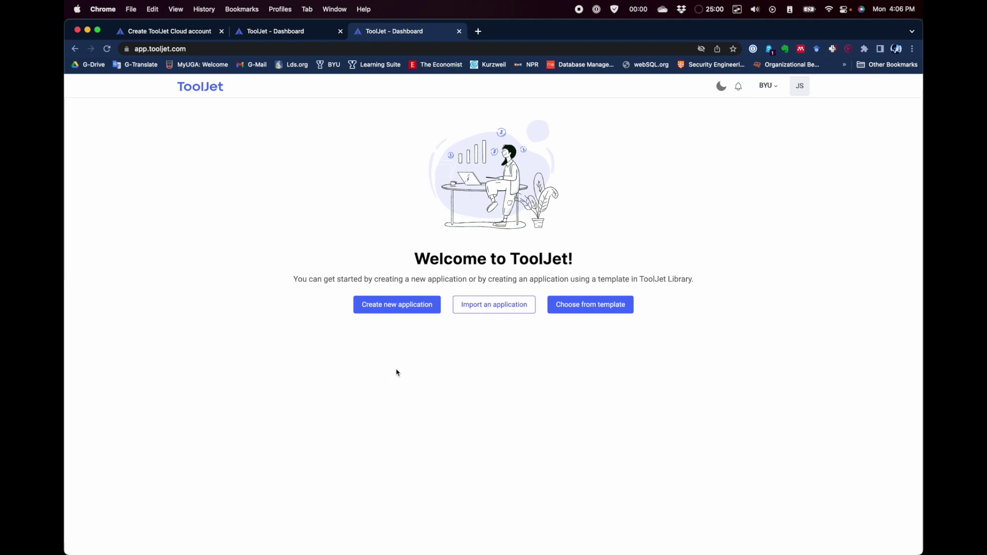
pyautogui.click(393, 311)
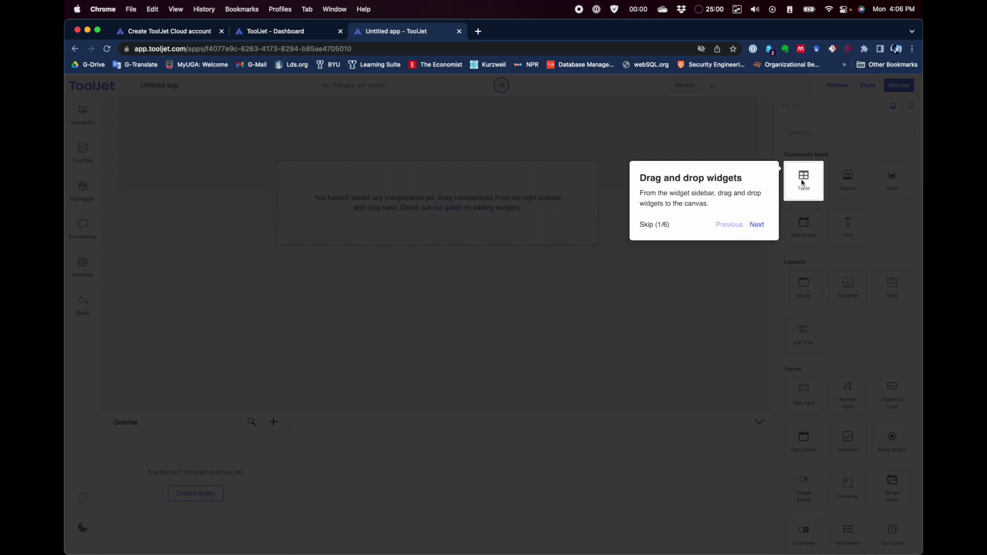
# Step: Dismiss the onboarding tour and replace 'Untitled app' with the name 'Practice App'
pyautogui.click(756, 225)
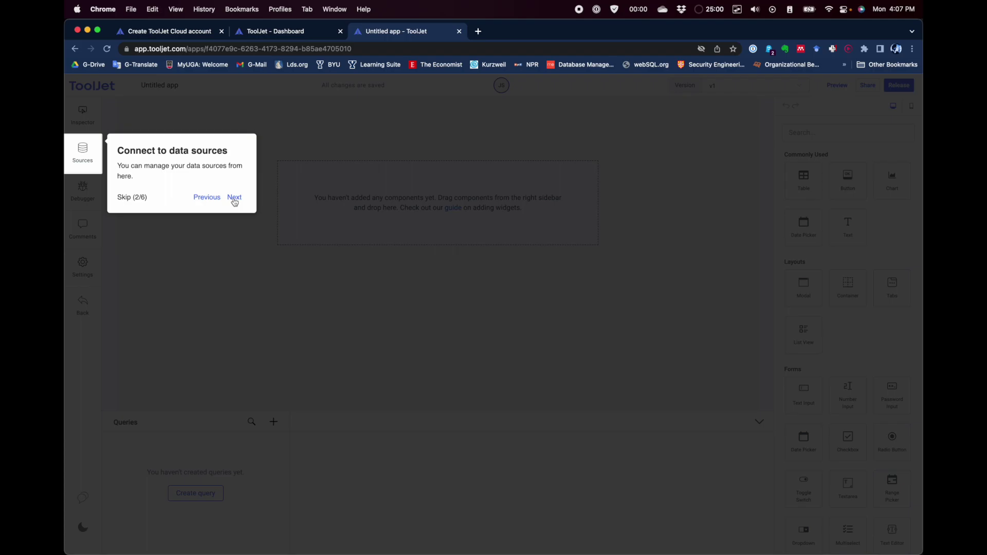
pyautogui.click(234, 198)
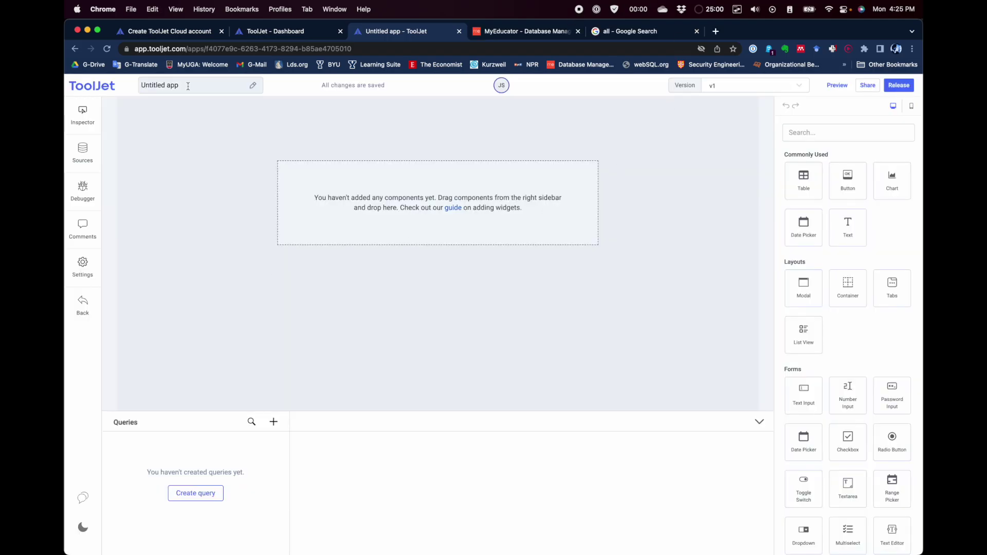
pyautogui.moveTo(187, 86); pyautogui.dragTo(139, 86)
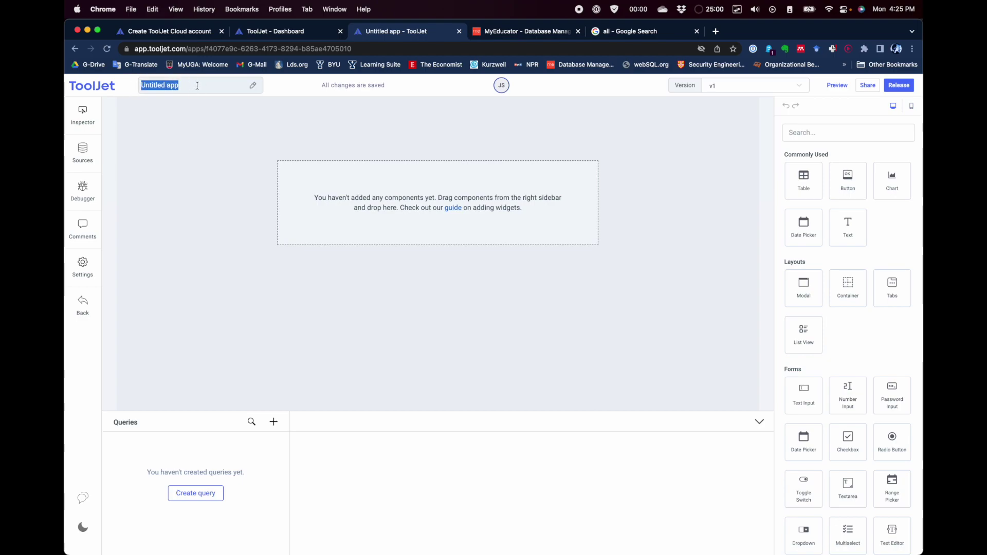
pyautogui.press('BackSpace')
pyautogui.write('Pracit')
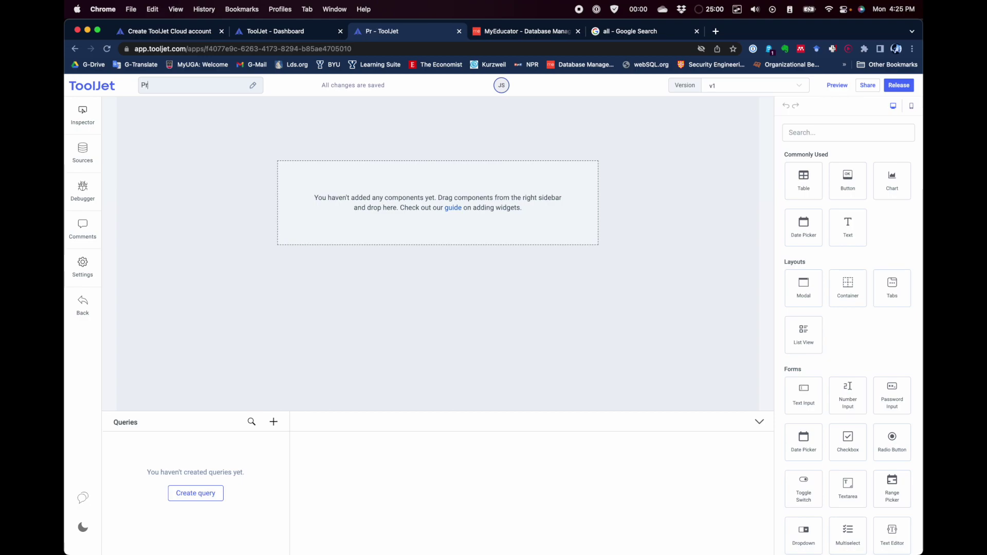
pyautogui.press('BackSpace')
pyautogui.press('BackSpace')
pyautogui.write('tice APp')
pyautogui.press('BackSpace')
pyautogui.press('BackSpace')
pyautogui.click(219, 124)
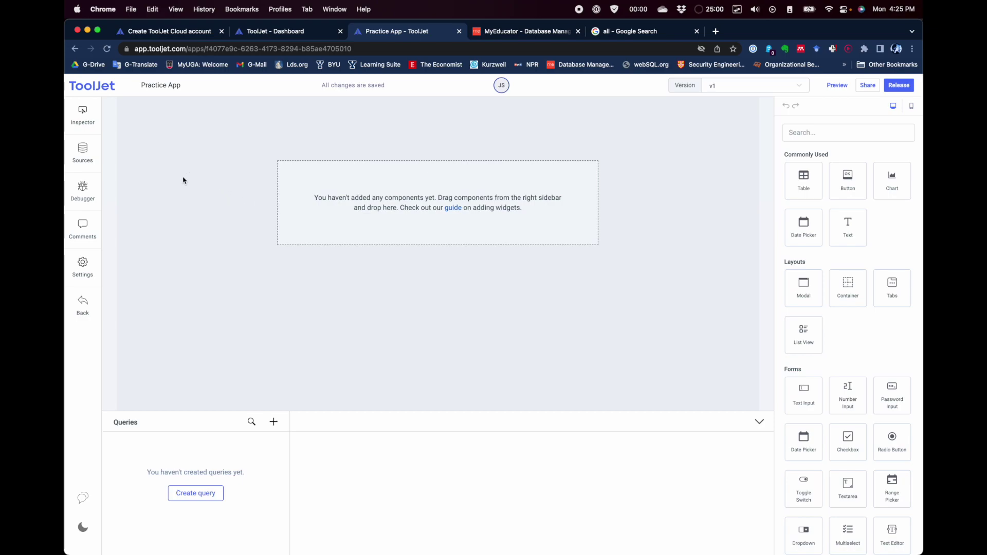
# Step: From Sources, add a new MySQL data source and put the cursor in its Host field
pyautogui.click(83, 153)
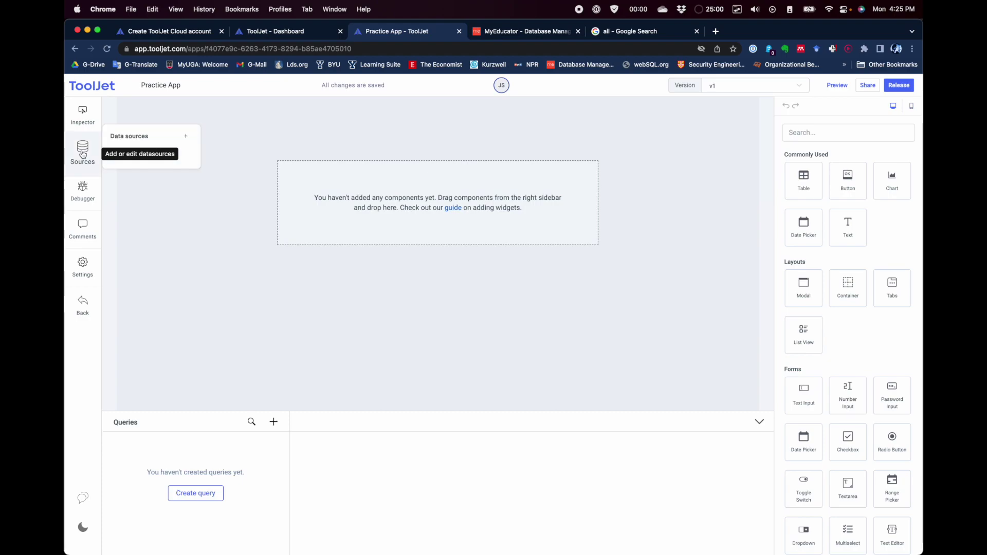
pyautogui.click(157, 154)
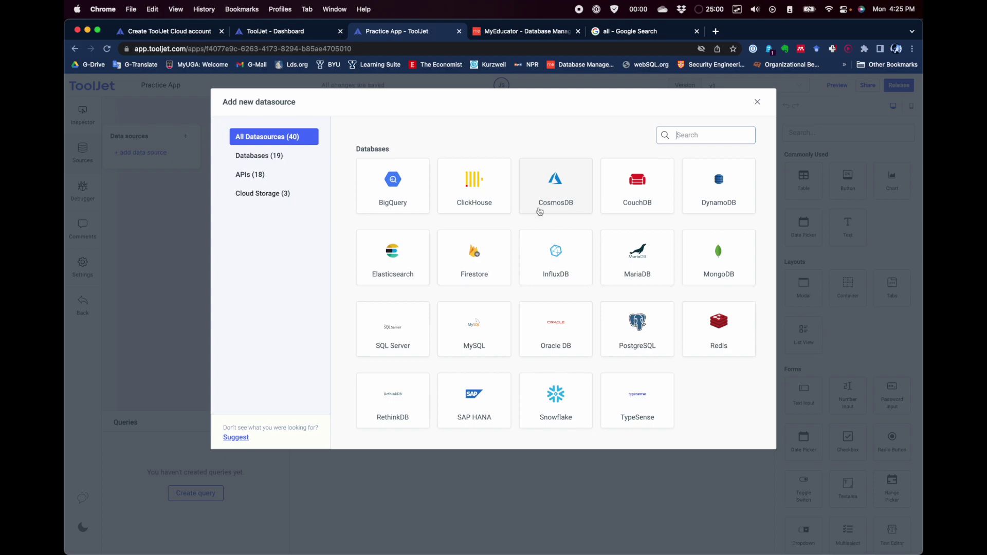
pyautogui.scroll(-8, 538, 213)
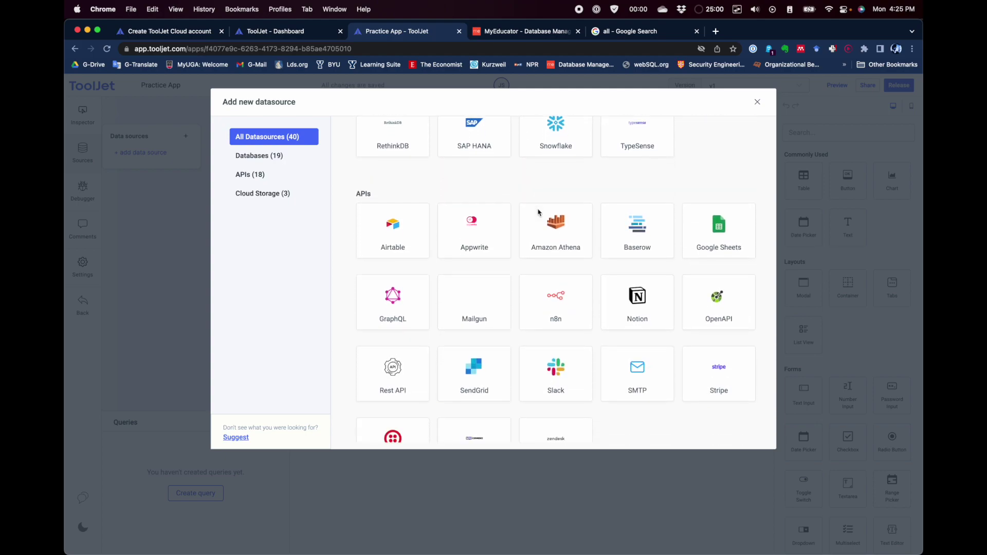
pyautogui.scroll(-2, 538, 212)
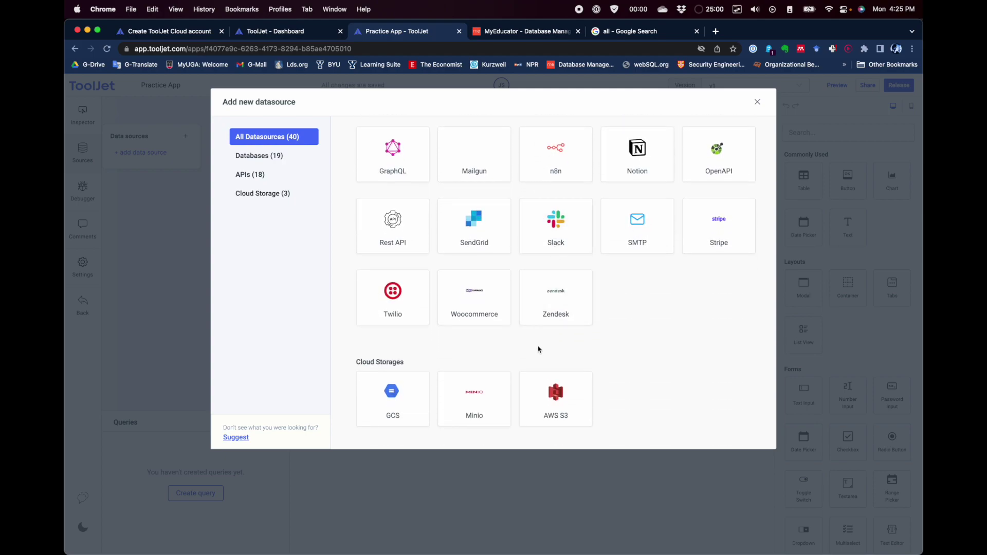
pyautogui.scroll(4, 469, 377)
pyautogui.scroll(10, 468, 377)
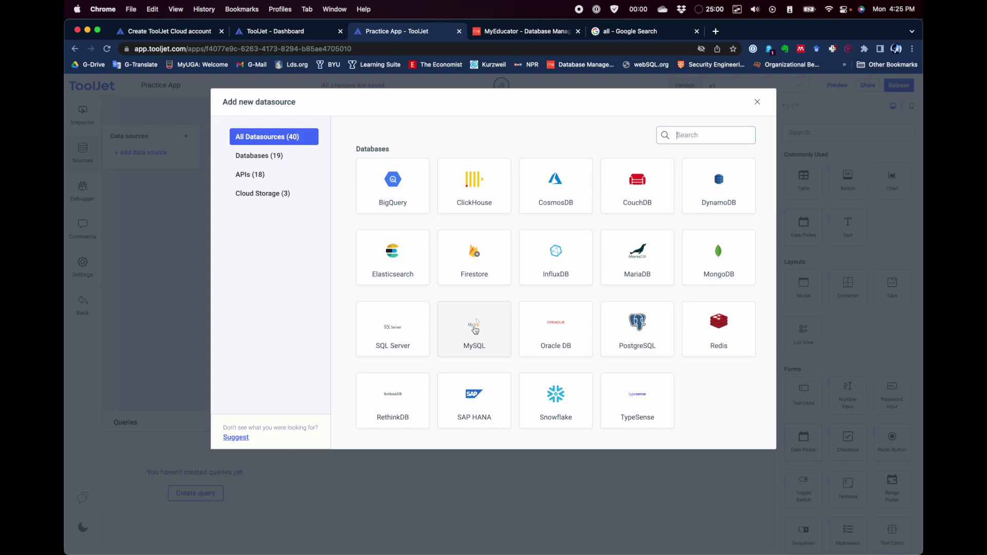
pyautogui.click(475, 330)
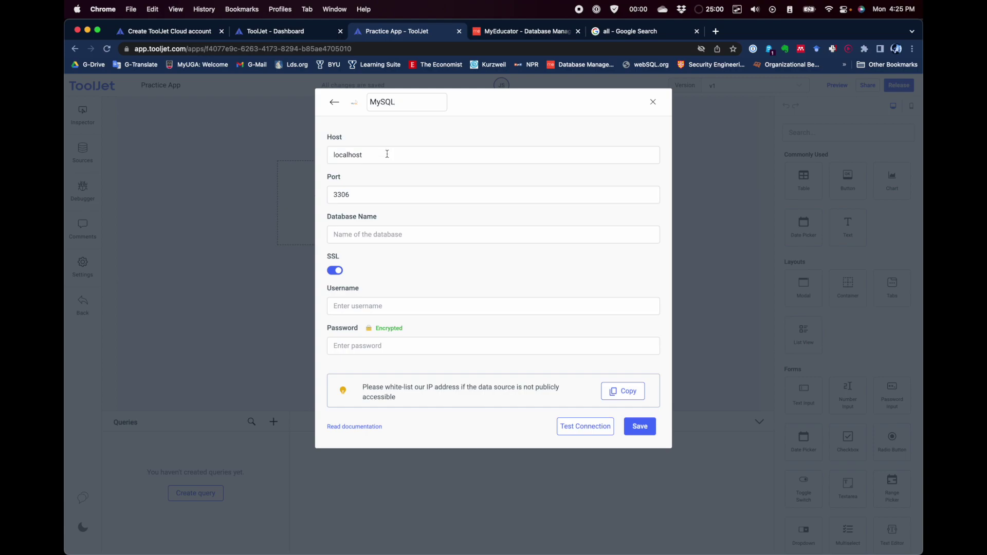
pyautogui.click(384, 159)
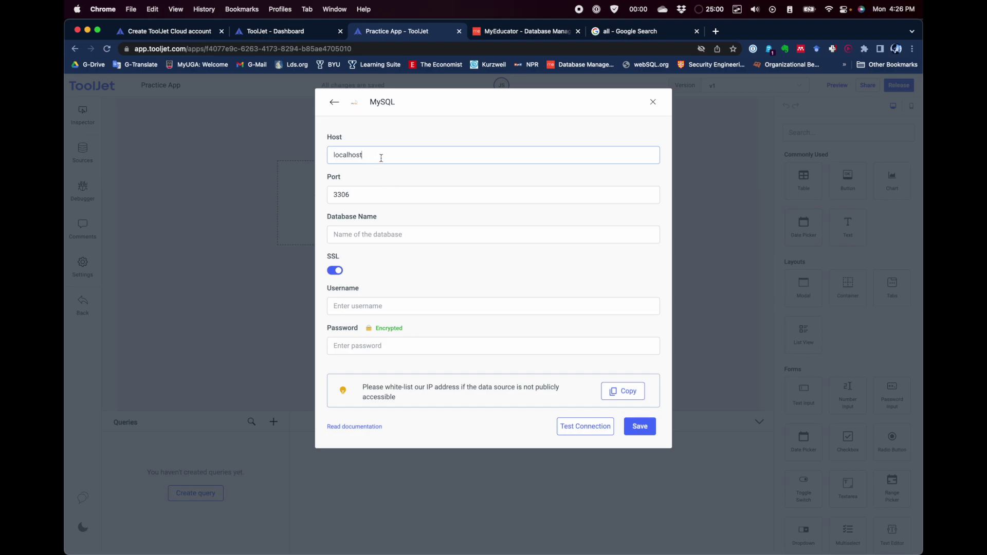
pyautogui.hotkey('alt', 'Tab')
pyautogui.hotkey('alt', 'Tab')
pyautogui.hotkey('alt', 'Tab')
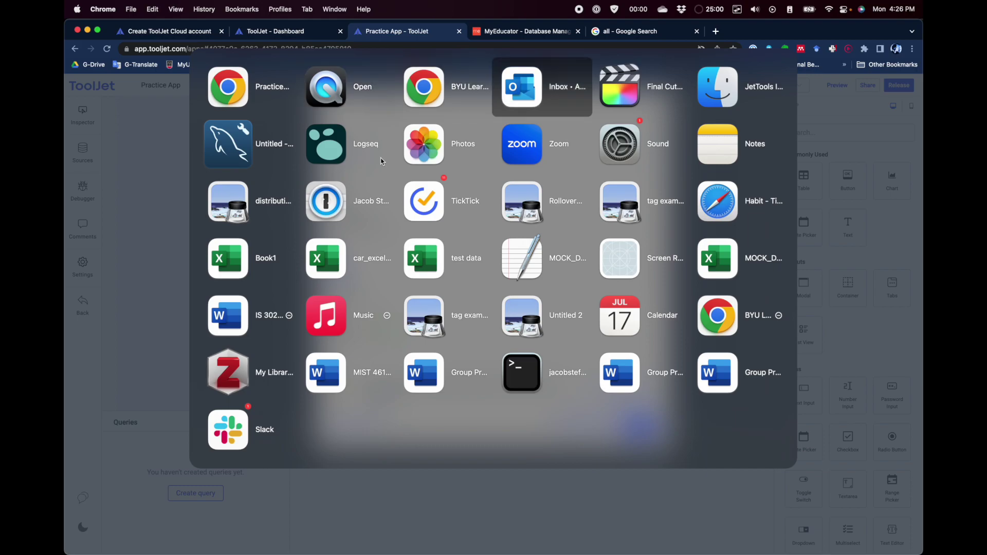
# Step: Copy the Hostname from the IS302 AWS - Student connection's Edit Connection settings
pyautogui.click(244, 143)
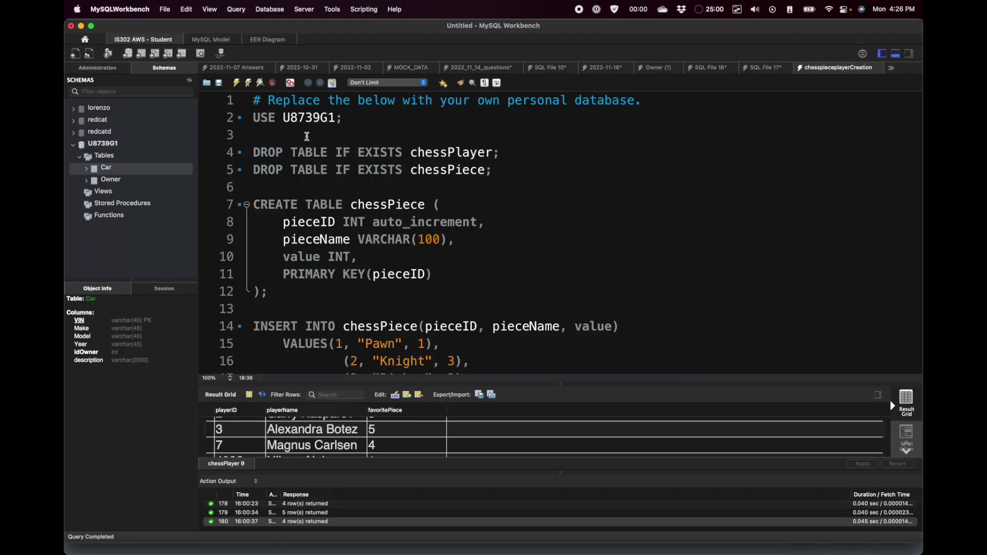
pyautogui.click(86, 41)
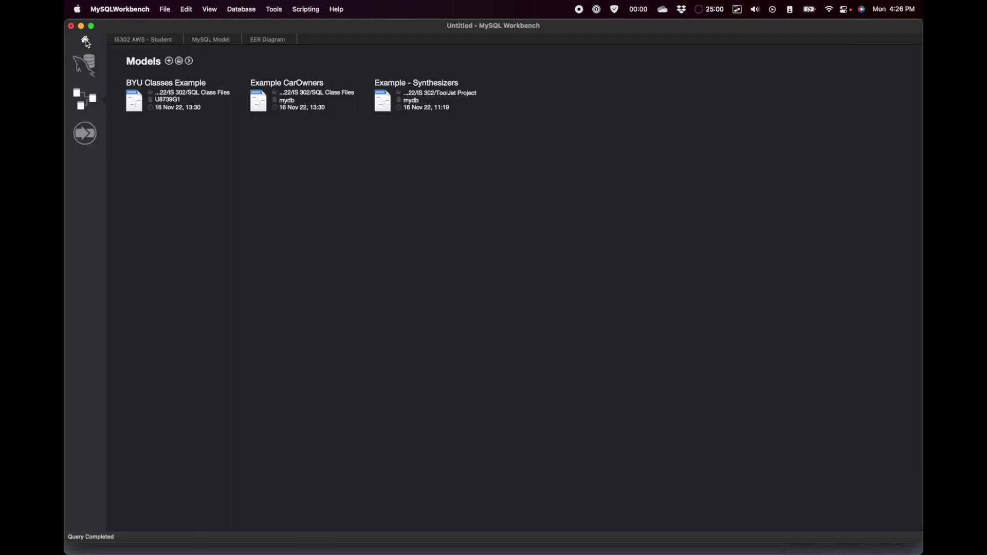
pyautogui.click(87, 65)
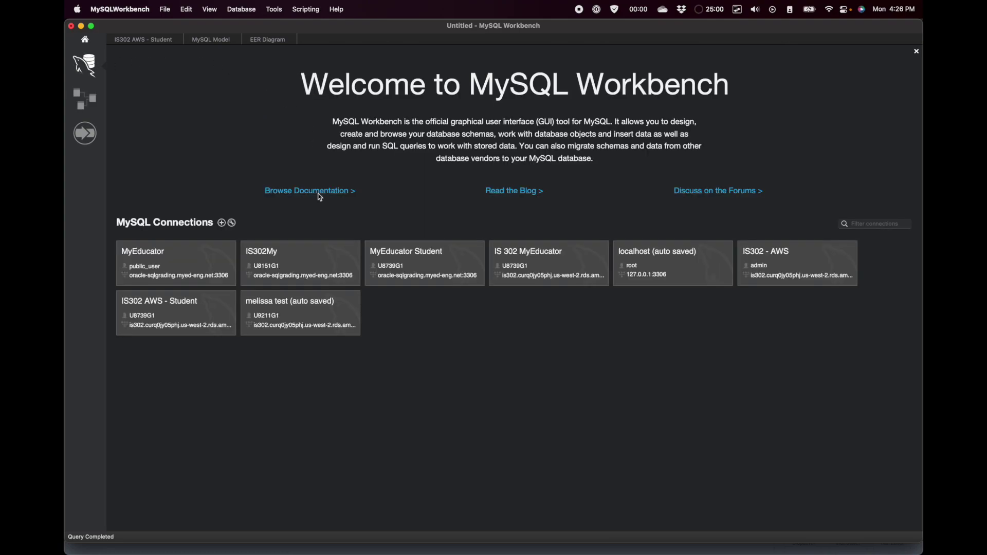
pyautogui.rightClick(187, 308)
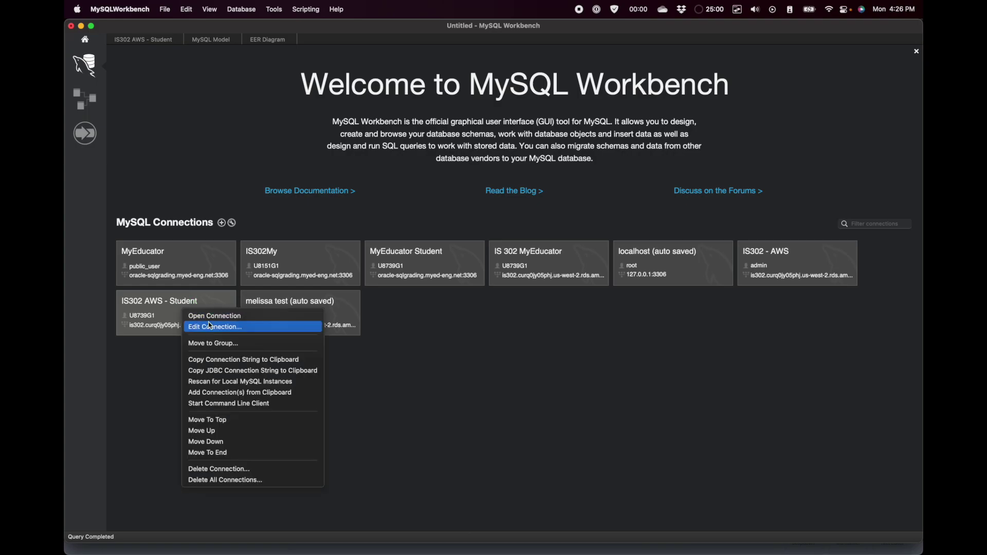
pyautogui.click(212, 327)
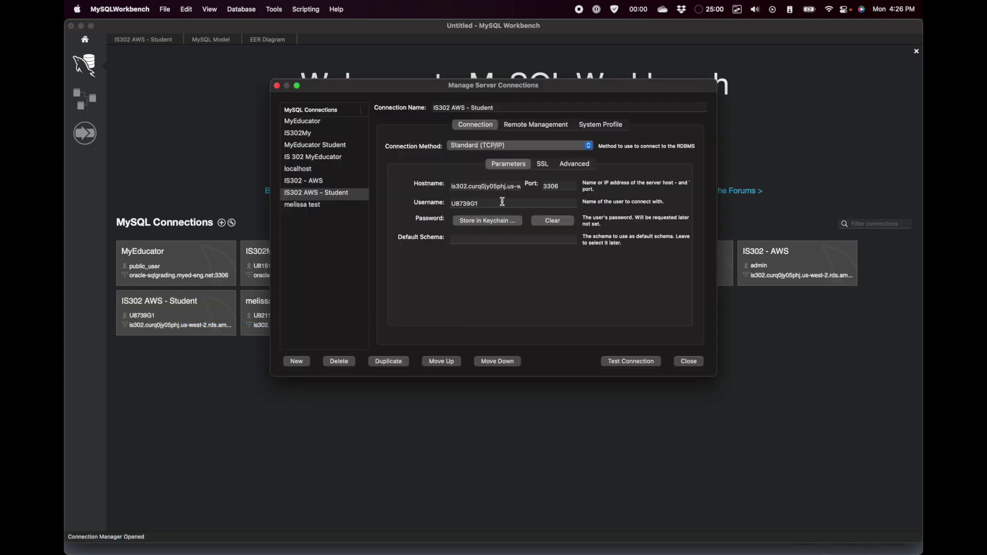
pyautogui.click(479, 186)
pyautogui.tripleClick(479, 187)
pyautogui.press('super+c')
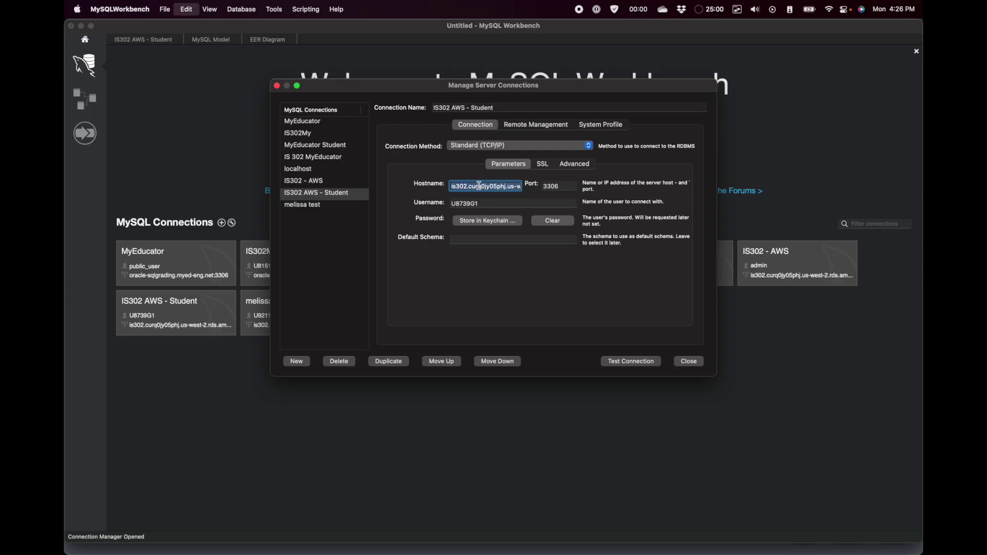
pyautogui.hotkey('alt', 'Tab')
pyautogui.hotkey('alt', 'Tab')
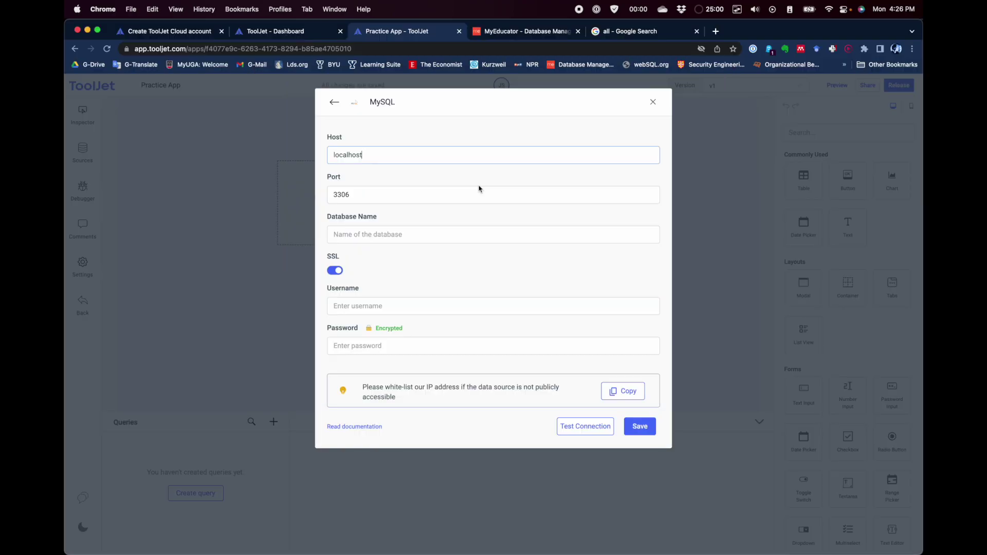
# Step: Replace localhost in the Host field with the pasted AWS RDS hostname
pyautogui.moveTo(374, 161); pyautogui.dragTo(293, 154)
pyautogui.press('super+v')
pyautogui.click(393, 198)
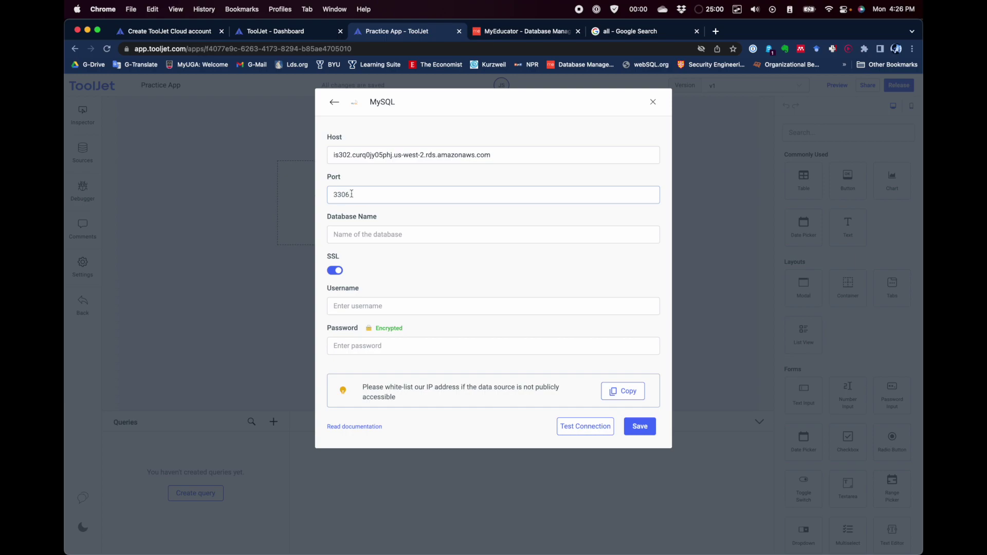
pyautogui.click(348, 236)
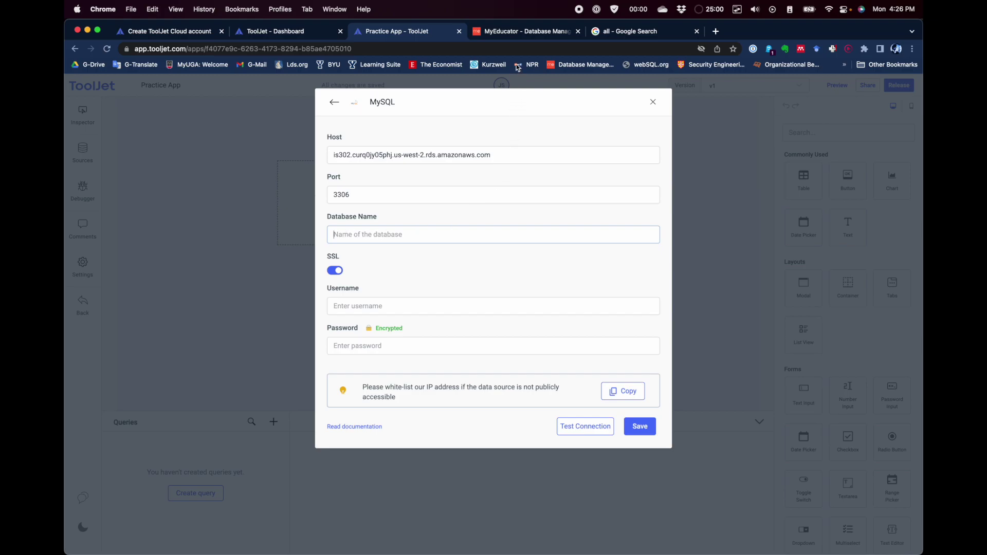
# Step: Copy the student database username from MyEducator's My Database Credentials page
pyautogui.click(509, 33)
pyautogui.click(824, 87)
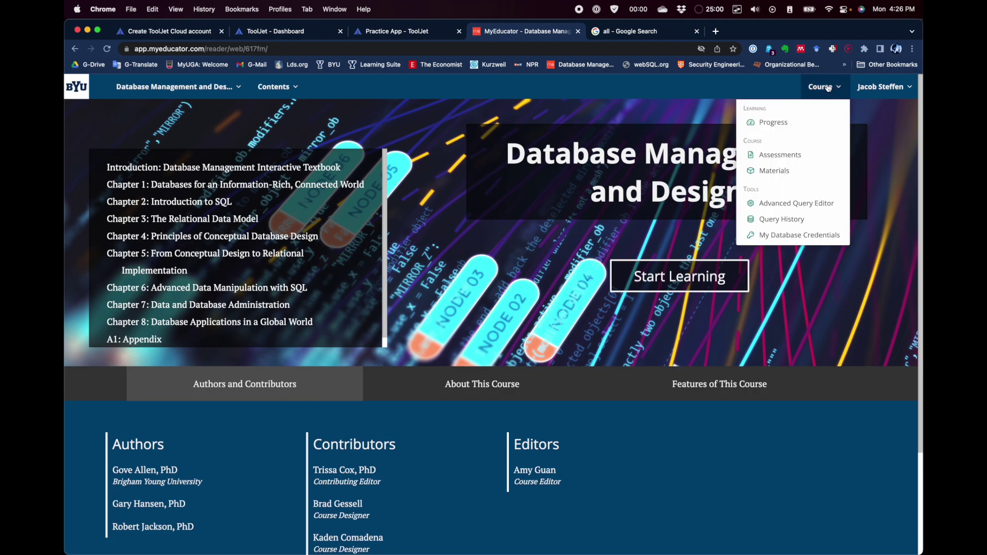
pyautogui.click(813, 237)
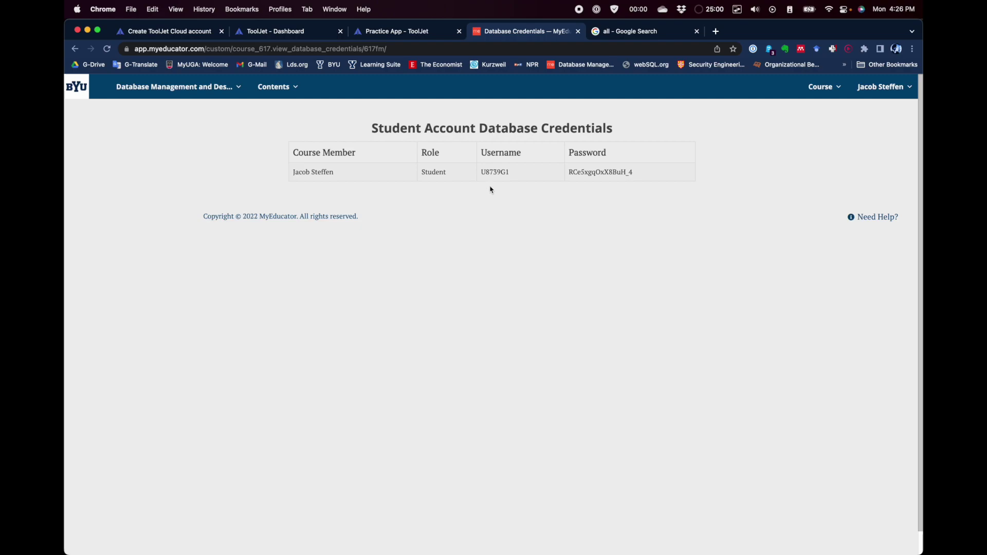
pyautogui.doubleClick(492, 172)
pyautogui.press('super+c')
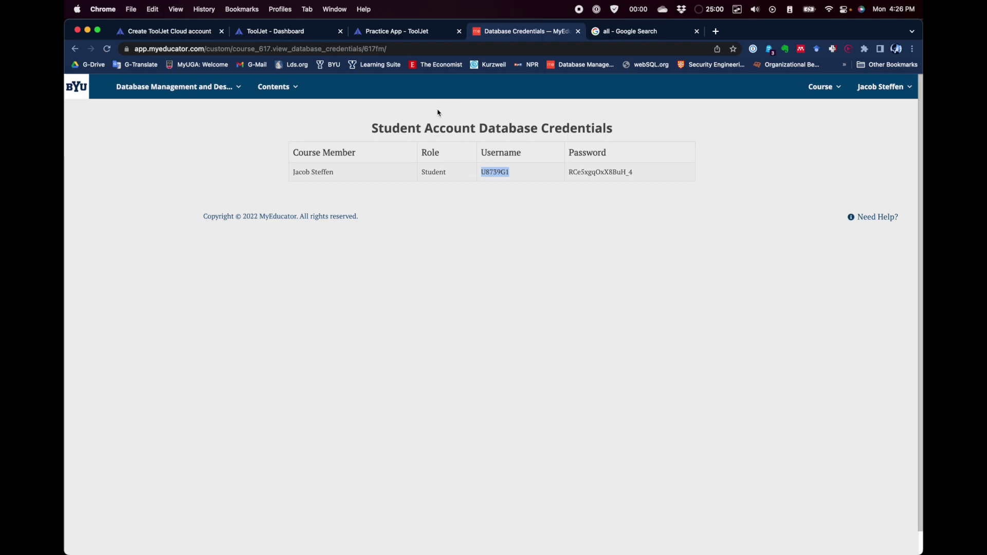
# Step: Paste the username into Database Name and Username, then select the database password
pyautogui.click(388, 33)
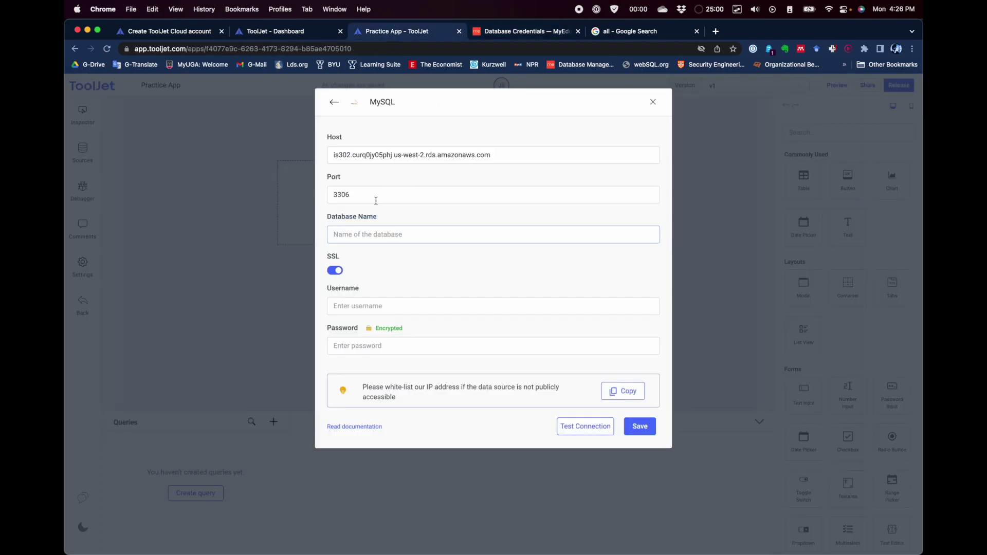
pyautogui.press('super+v')
pyautogui.click(354, 305)
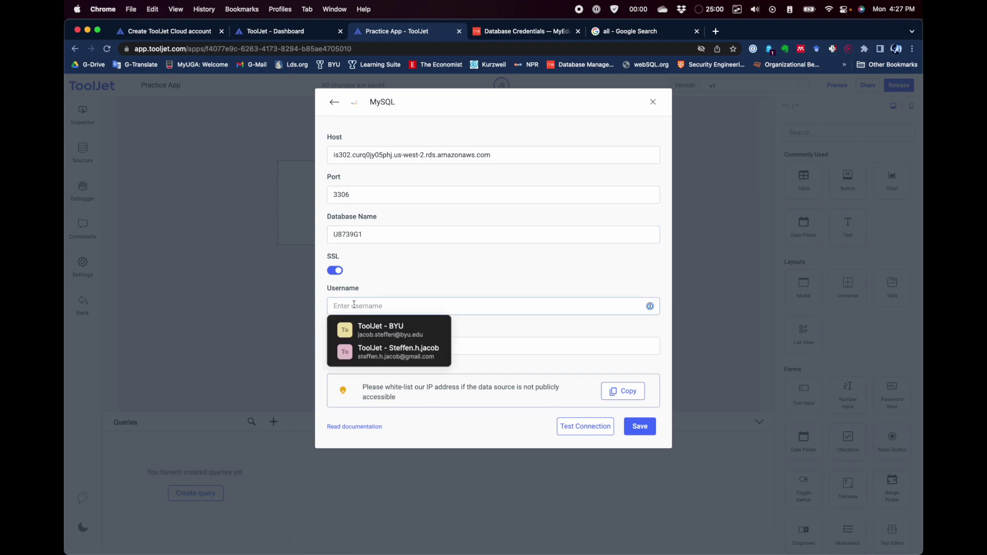
pyautogui.press('super+v')
pyautogui.click(459, 282)
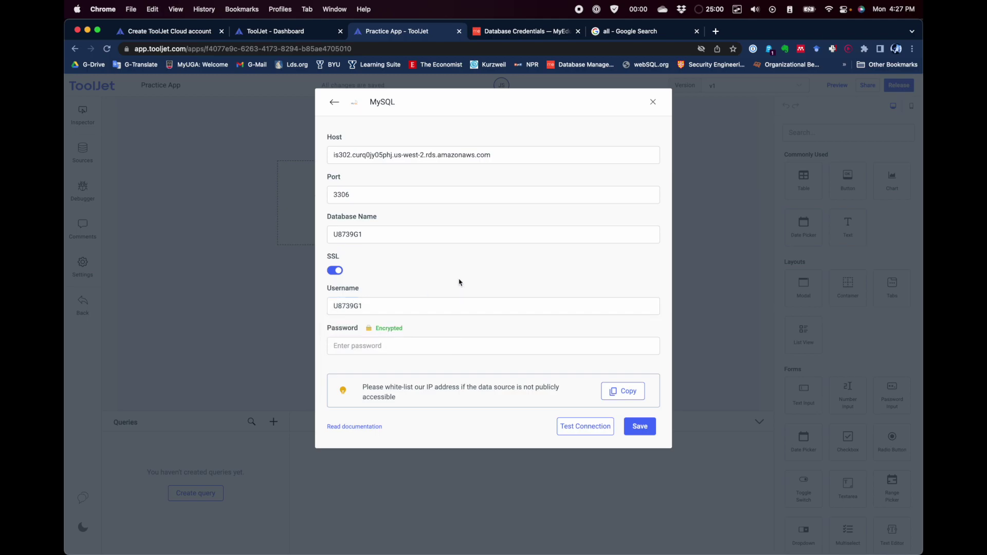
pyautogui.click(533, 32)
pyautogui.doubleClick(602, 173)
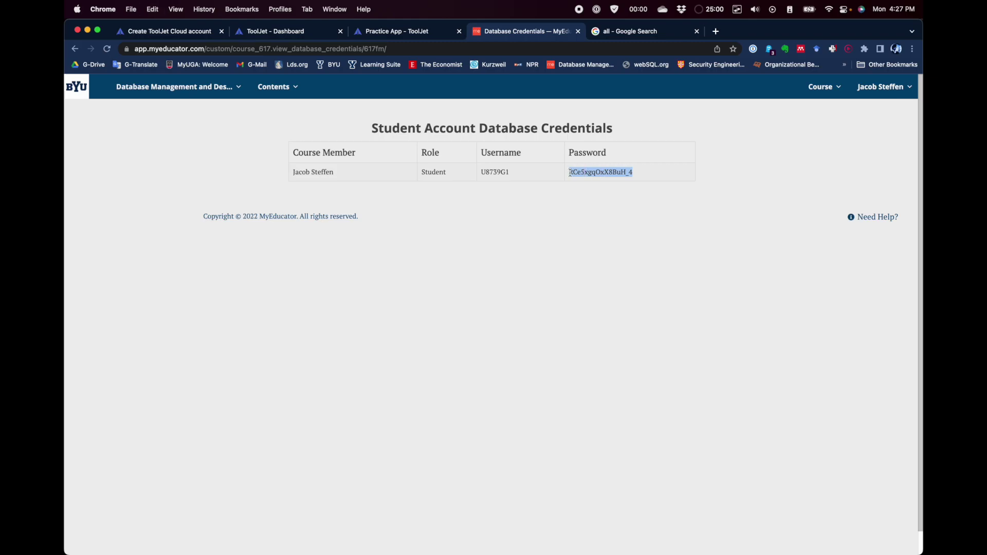
pyautogui.click(422, 31)
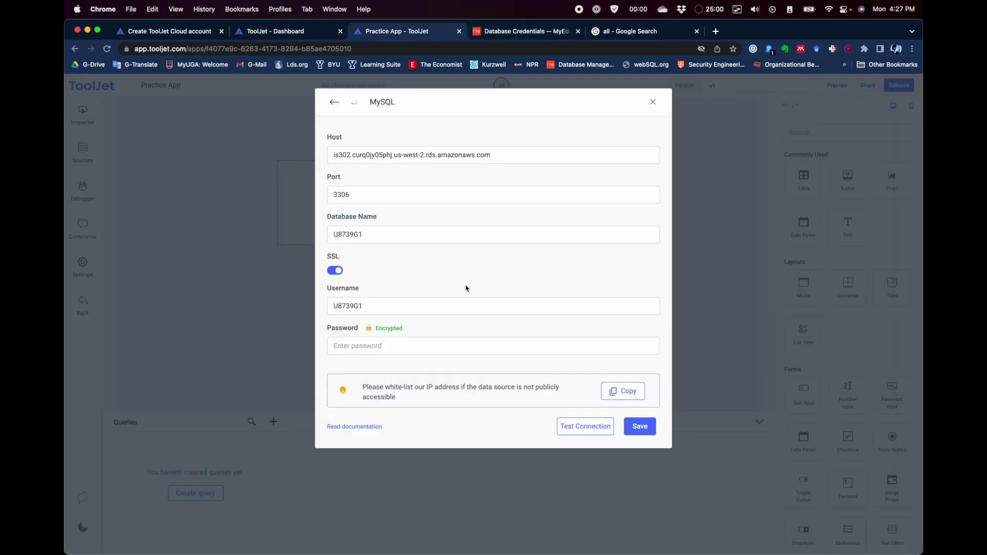
# Step: Paste the database password and append '- Personal Database' to the data source name
pyautogui.click(361, 345)
pyautogui.press('super+v')
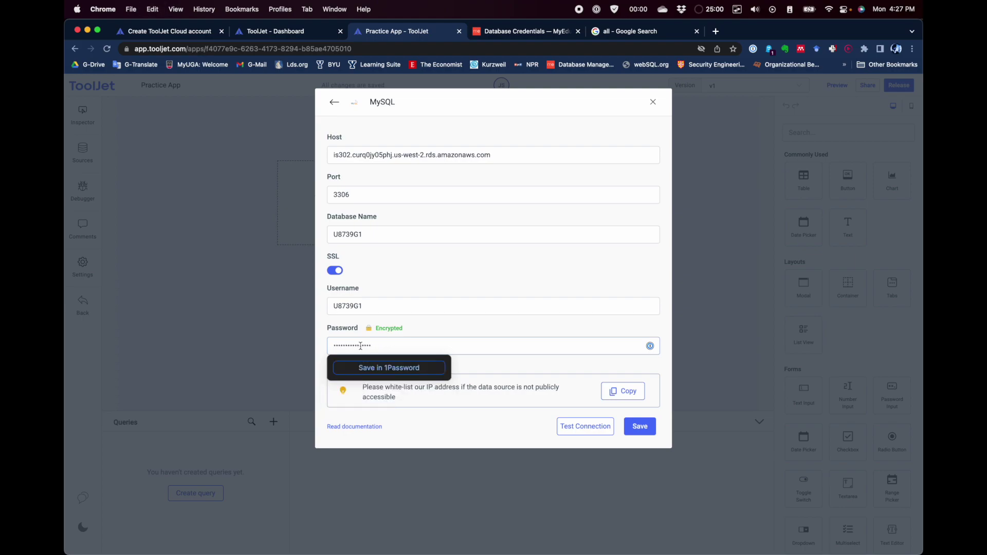
pyautogui.click(459, 328)
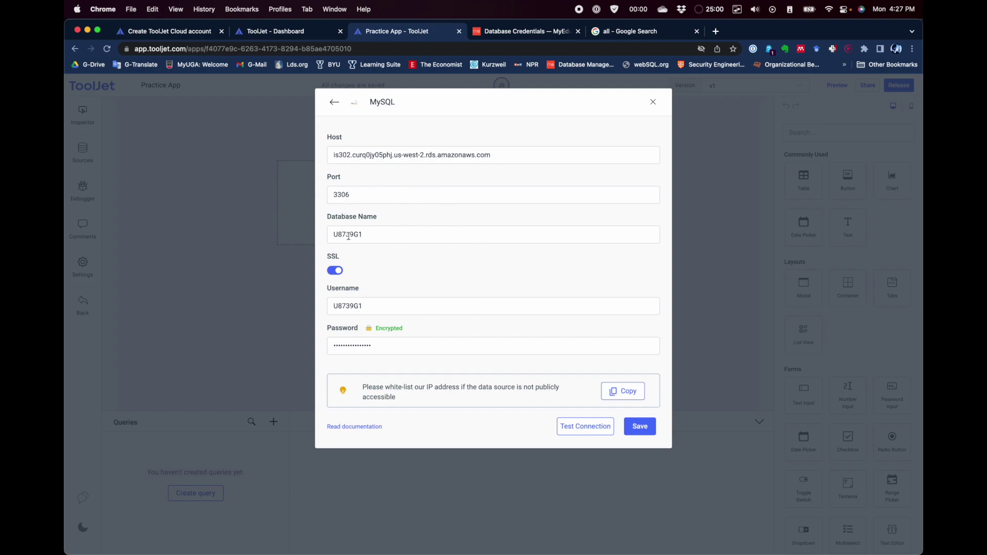
pyautogui.click(401, 101)
pyautogui.write('- Personal Database')
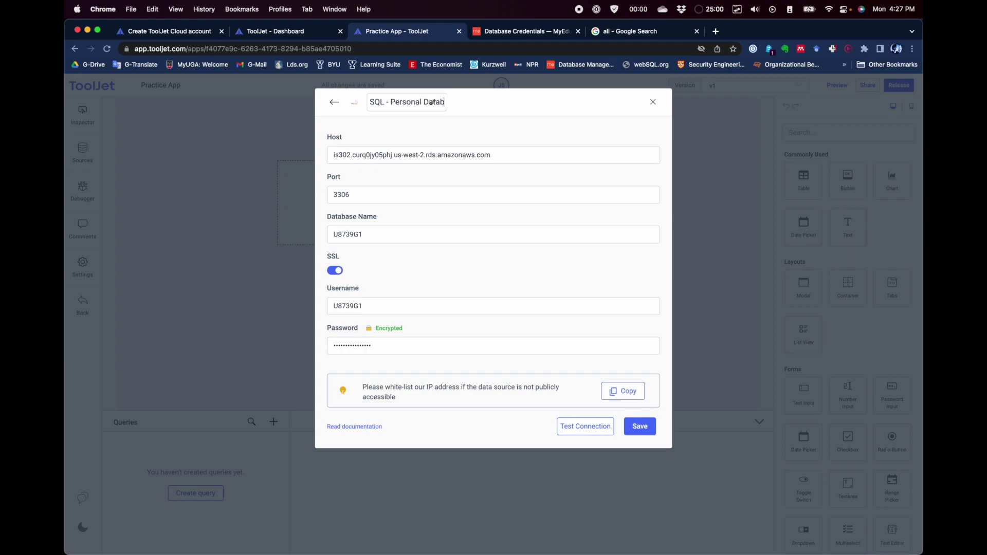
pyautogui.press('Return')
# Step: Test the MySQL connection and save the data source
pyautogui.click(361, 345)
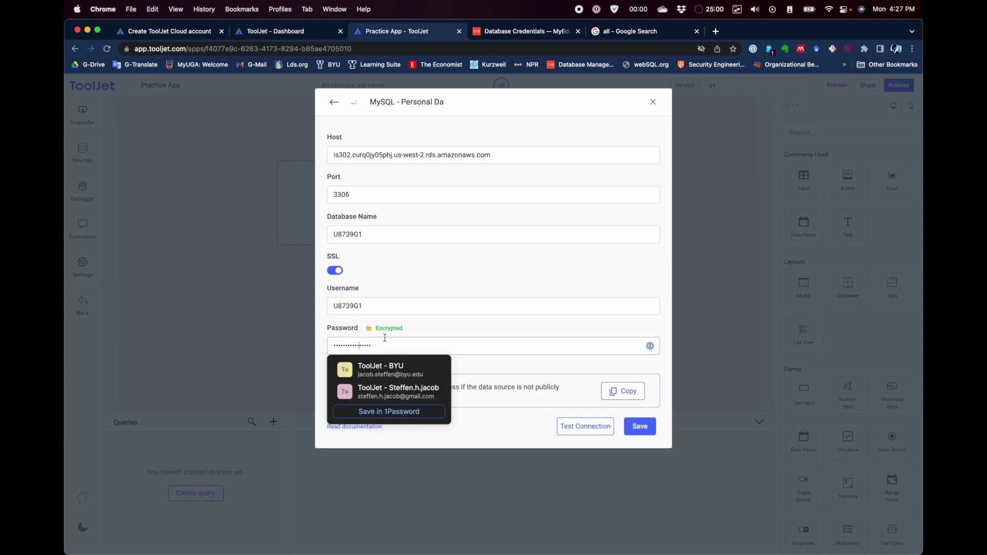
pyautogui.click(435, 329)
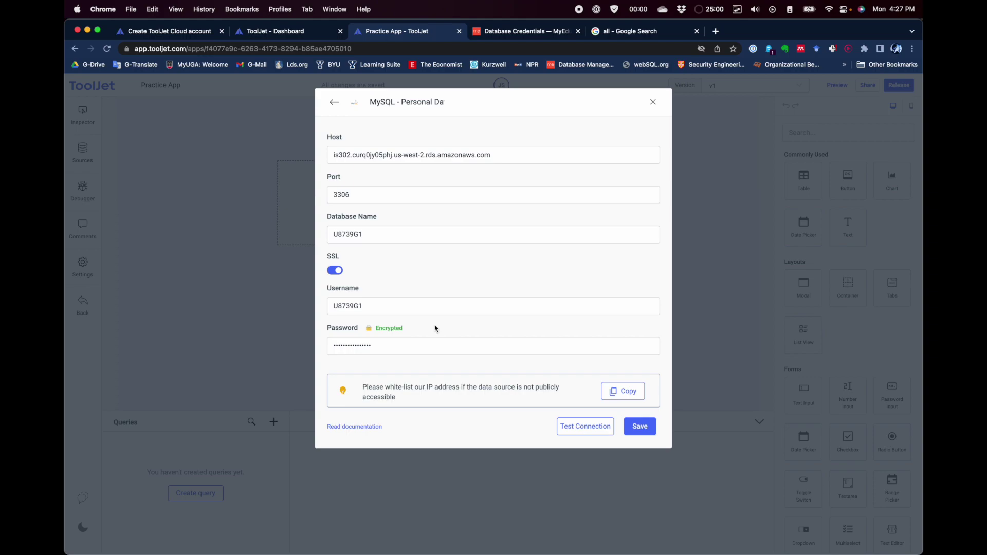
pyautogui.click(585, 431)
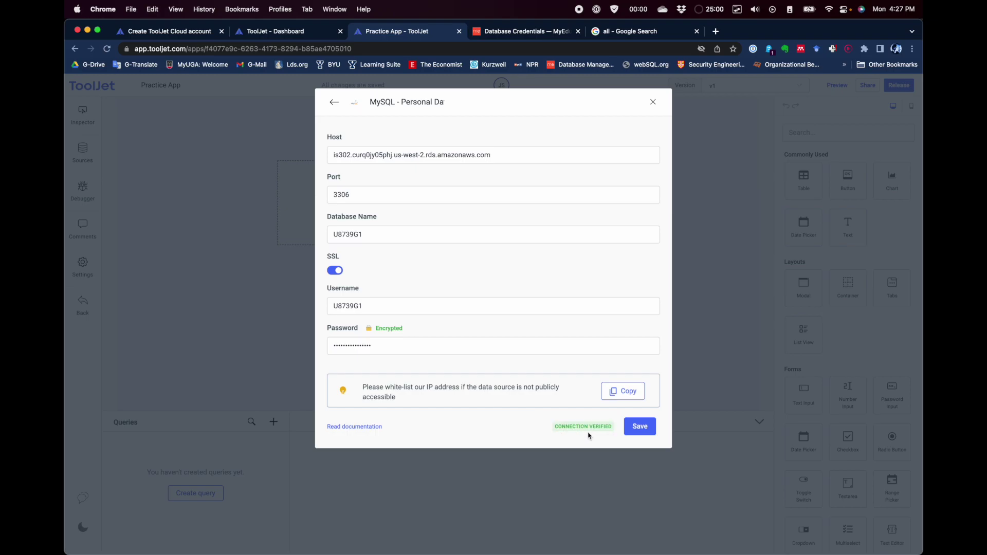
pyautogui.click(640, 428)
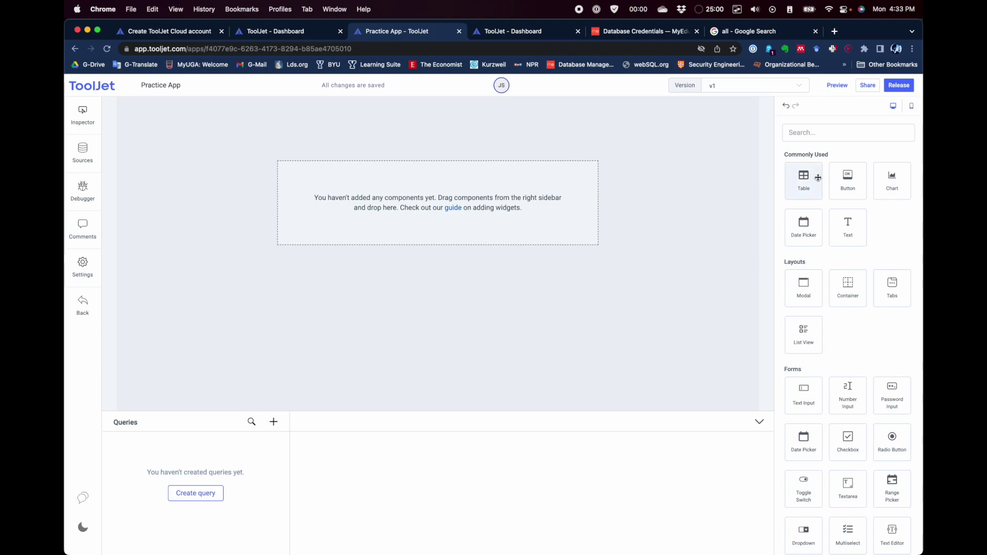
# Step: Drag a Text widget from Commonly Used onto the top of the canvas
pyautogui.scroll(-2, 838, 283)
pyautogui.scroll(-5, 837, 282)
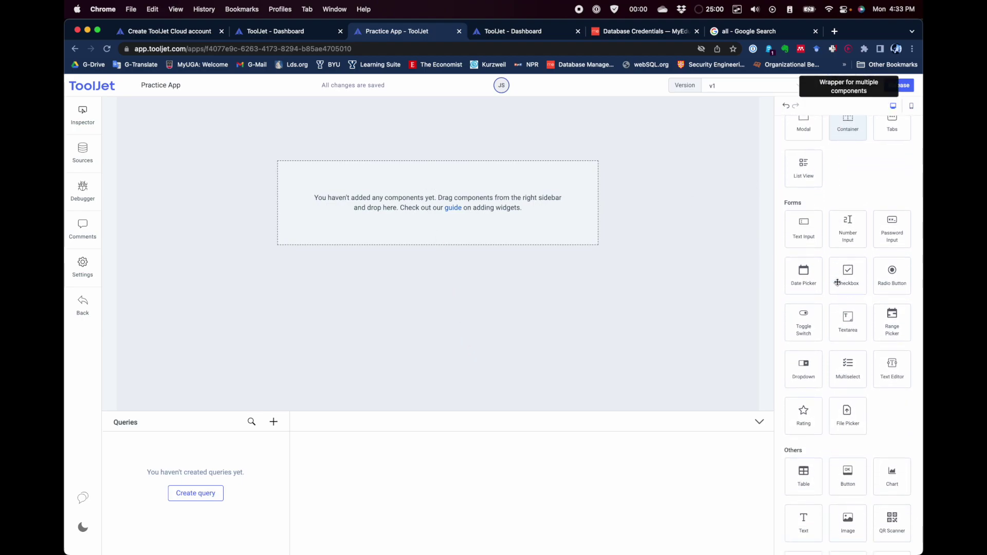
pyautogui.scroll(6, 837, 282)
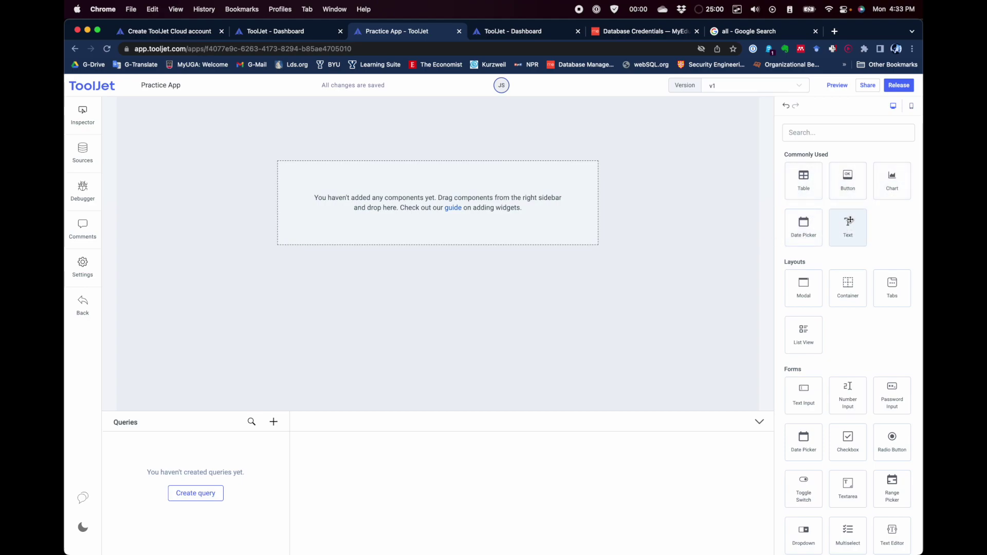
pyautogui.moveTo(846, 224); pyautogui.dragTo(411, 126)
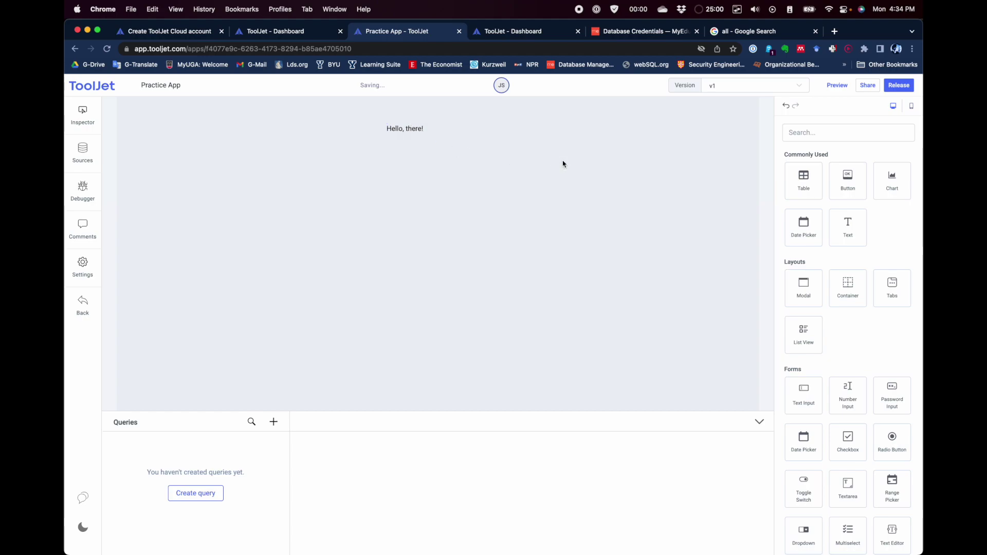
# Step: Replace the text component's 'Hello, there!' with 'Chess Players'
pyautogui.click(412, 130)
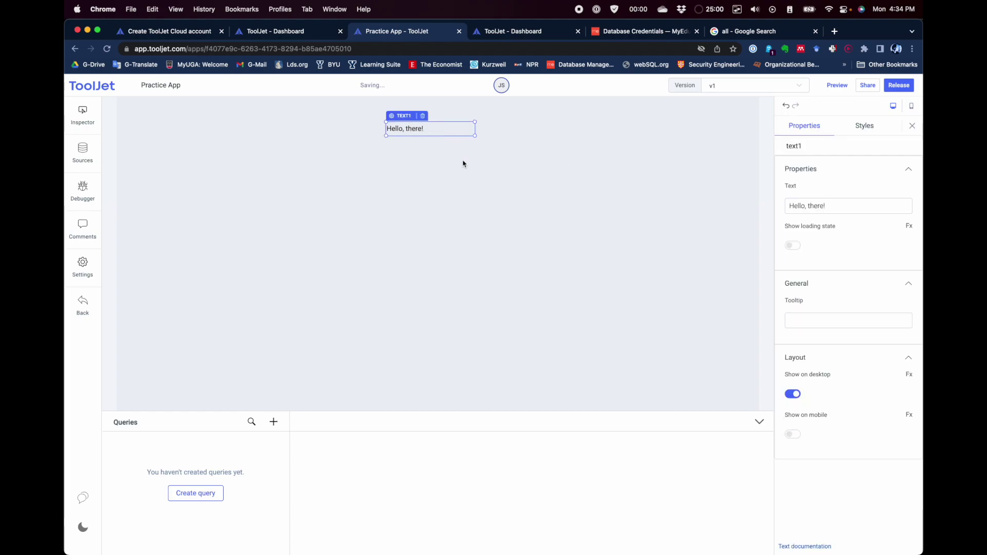
pyautogui.click(841, 205)
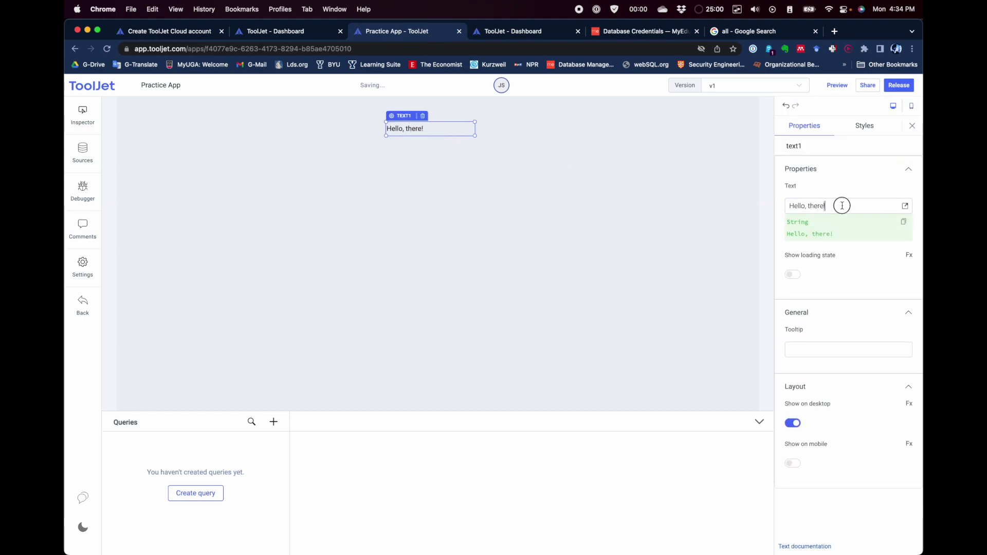
pyautogui.moveTo(821, 204); pyautogui.dragTo(762, 208)
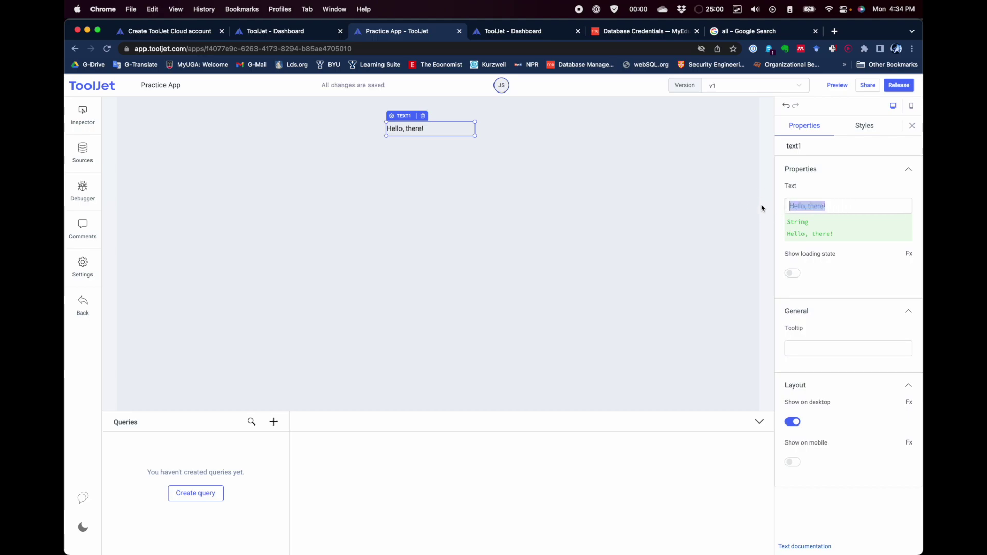
pyautogui.write('Chess Players')
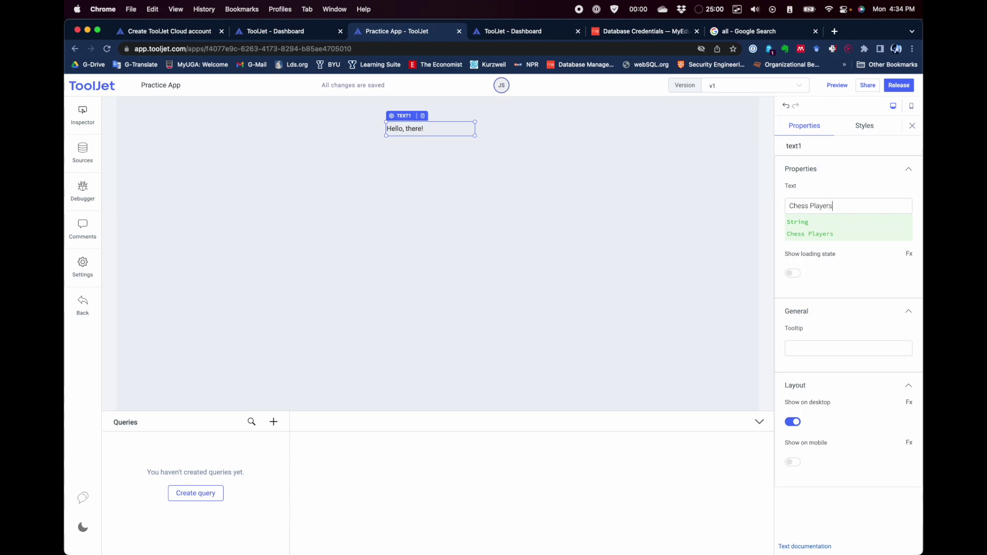
pyautogui.click(855, 179)
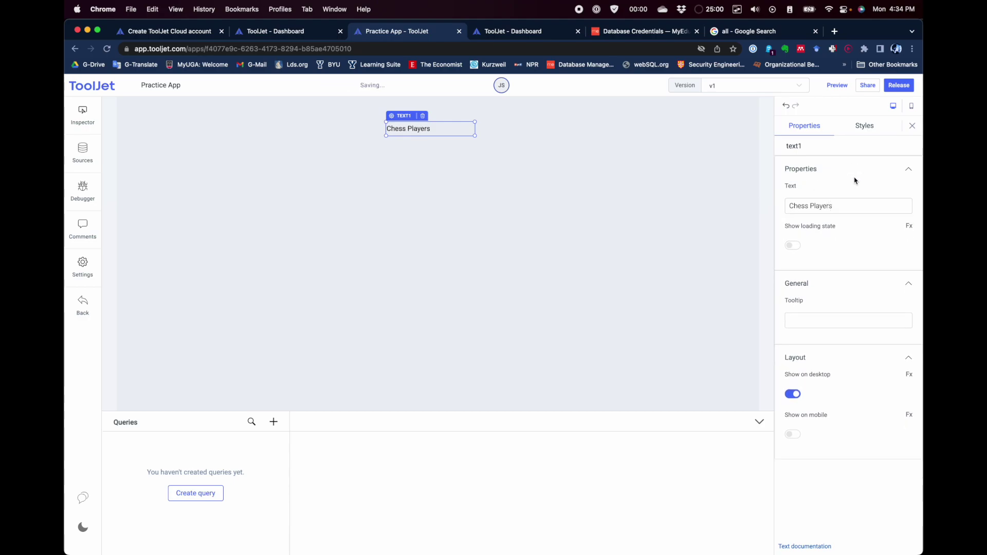
# Step: Centre the heading, set its text size to 30, enlarge its box, and drop a Table below
pyautogui.click(865, 127)
pyautogui.scroll(-6, 852, 211)
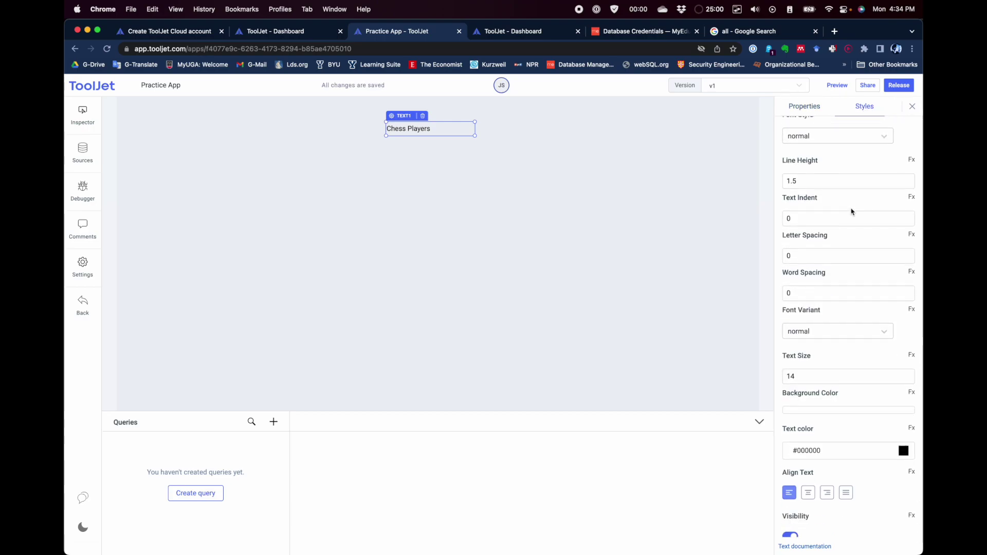
pyautogui.scroll(3, 851, 211)
pyautogui.scroll(-3, 852, 212)
pyautogui.click(815, 344)
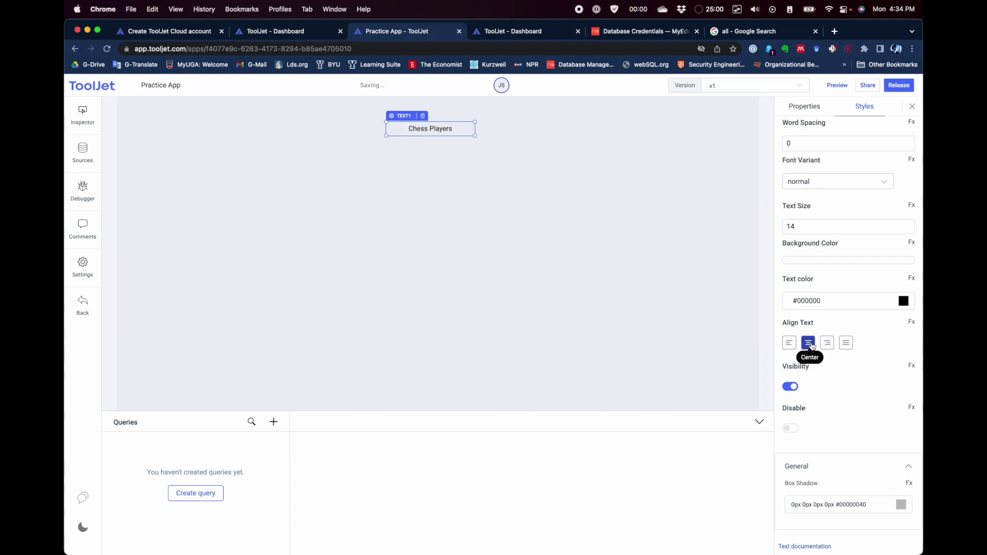
pyautogui.moveTo(808, 230); pyautogui.dragTo(772, 232)
pyautogui.write('30')
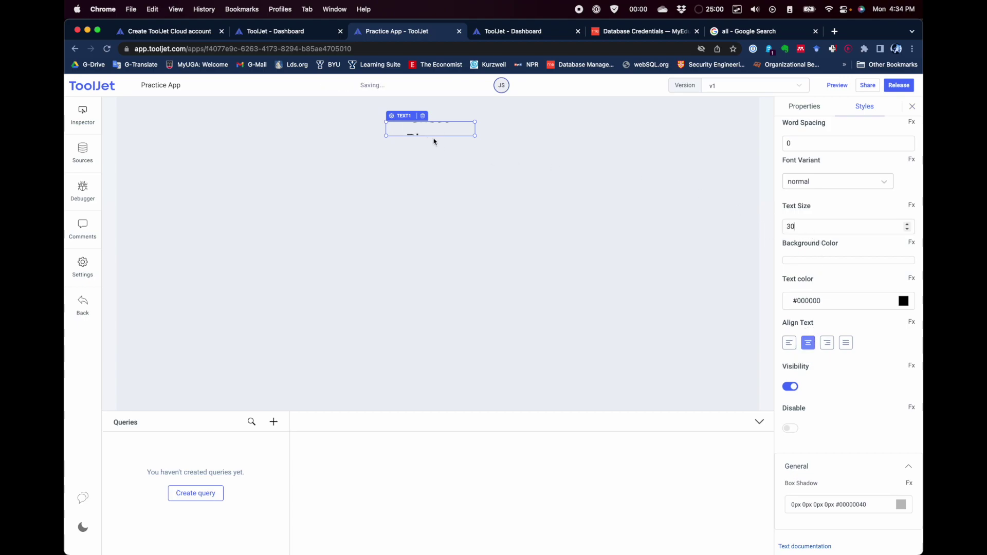
pyautogui.moveTo(475, 136)
pyautogui.mouseDown()
pyautogui.moveTo(511, 141)
pyautogui.moveTo(448, 137)
pyautogui.moveTo(510, 139)
pyautogui.moveTo(436, 123)
pyautogui.moveTo(461, 132)
pyautogui.mouseUp()
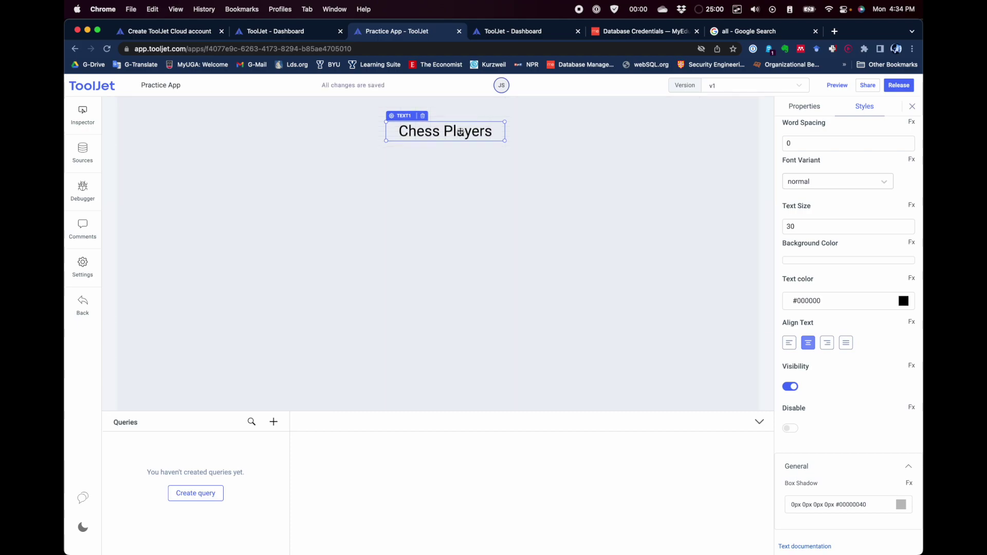
pyautogui.click(593, 150)
pyautogui.moveTo(808, 162); pyautogui.dragTo(326, 151)
# Step: Move the table left under the Chess Players heading and widen it across the heading area
pyautogui.moveTo(478, 158); pyautogui.dragTo(418, 158)
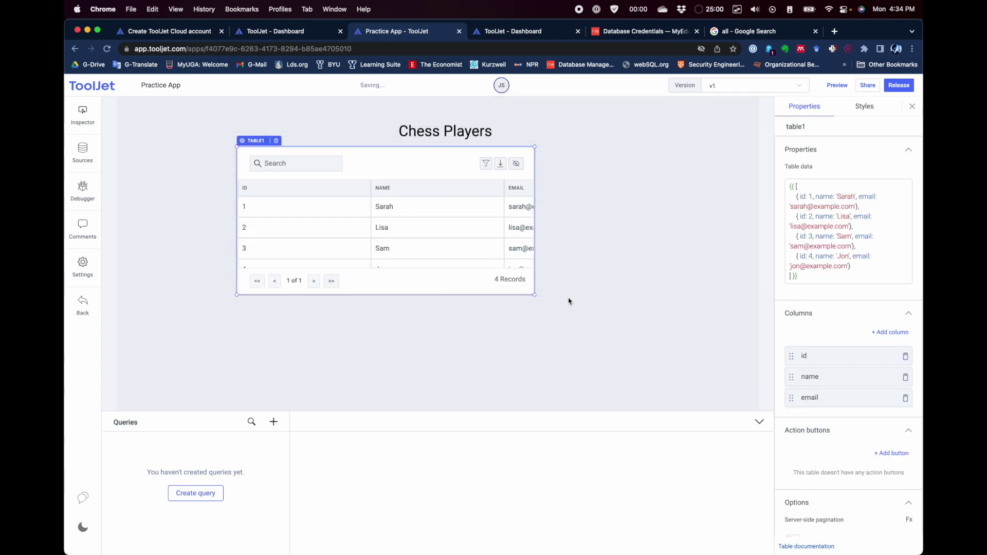
pyautogui.moveTo(535, 294); pyautogui.dragTo(661, 341)
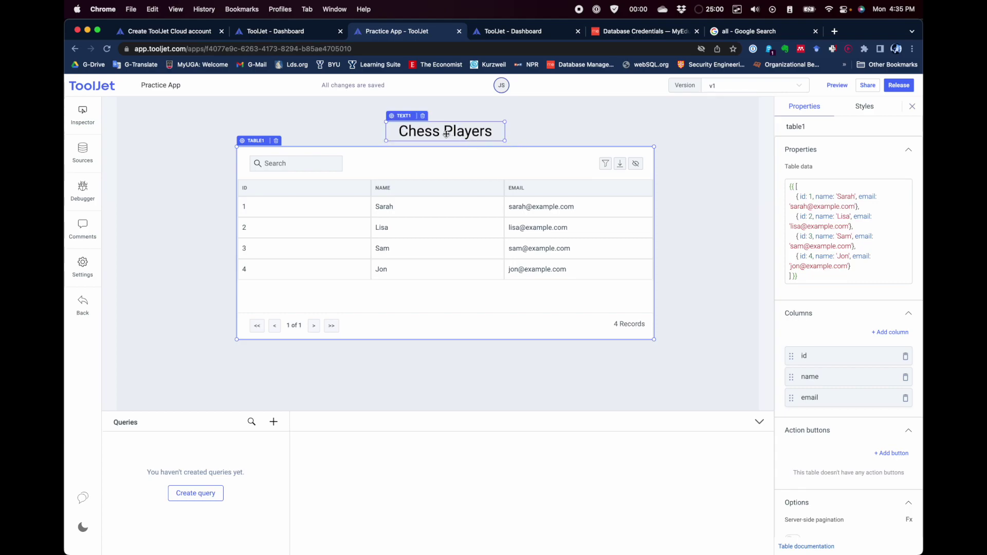
pyautogui.click(446, 132)
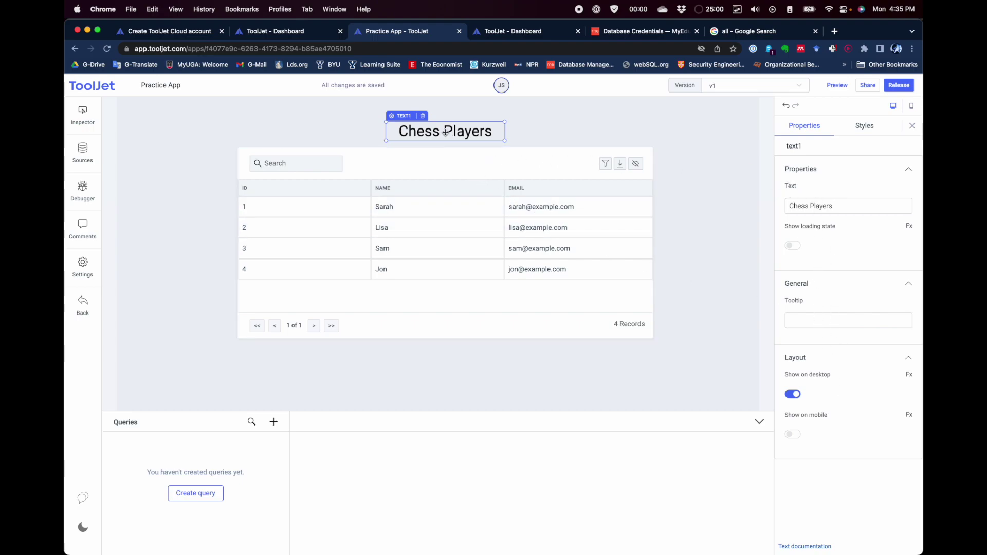
pyautogui.click(862, 132)
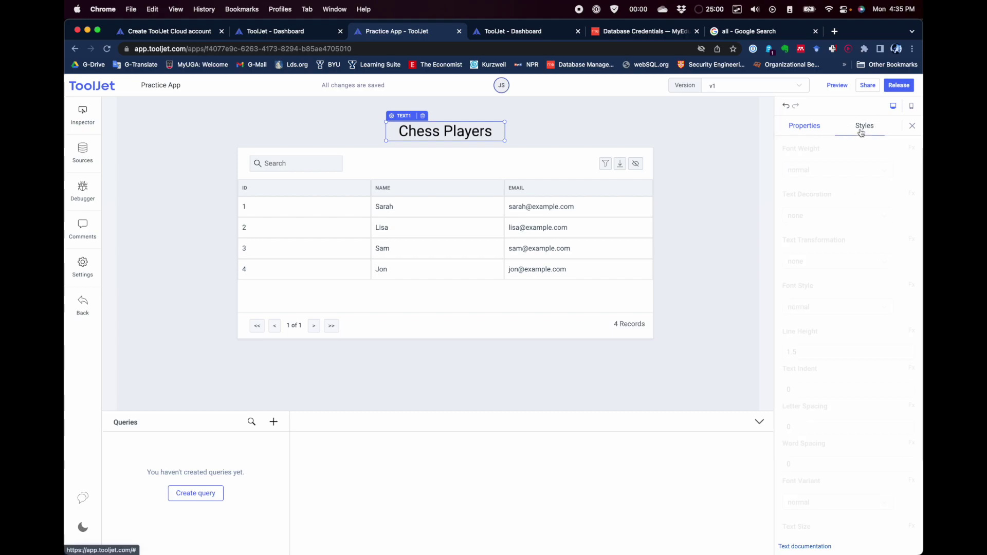
pyautogui.click(805, 126)
# Step: Inspect the table's Table data property, highlighting its four sample records
pyautogui.click(562, 162)
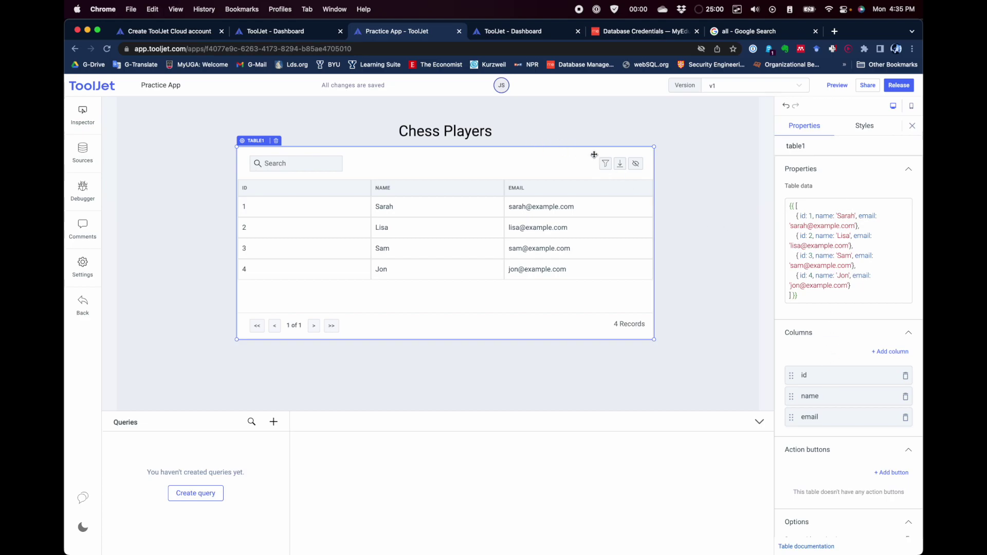
pyautogui.click(727, 206)
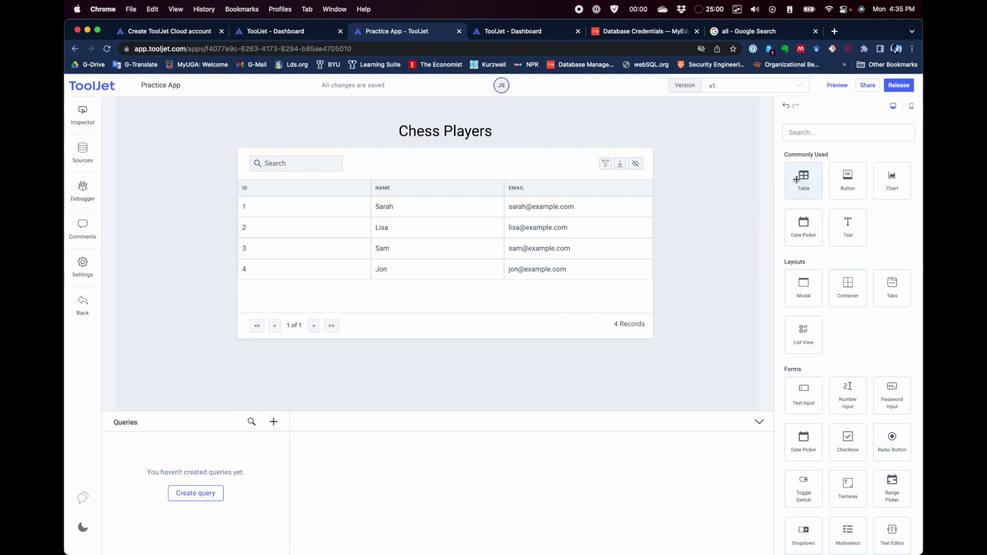
pyautogui.click(478, 169)
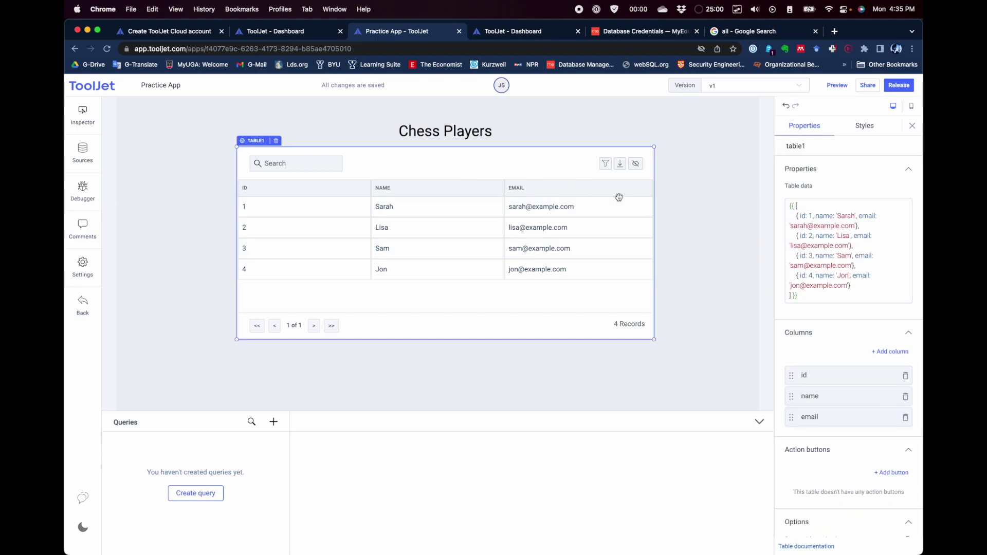
pyautogui.moveTo(797, 296); pyautogui.dragTo(782, 203)
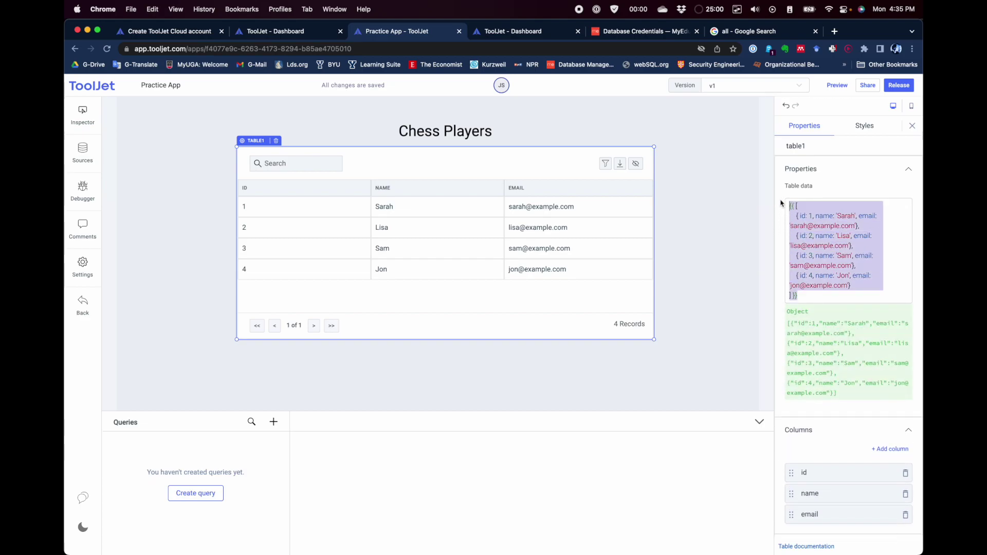
pyautogui.click(813, 226)
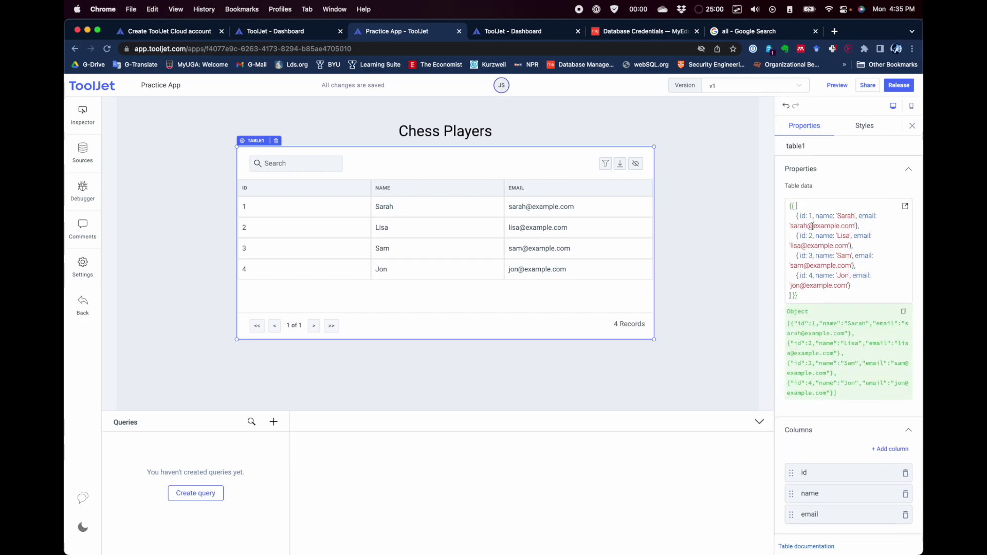
pyautogui.moveTo(800, 220); pyautogui.dragTo(864, 287)
pyautogui.click(812, 299)
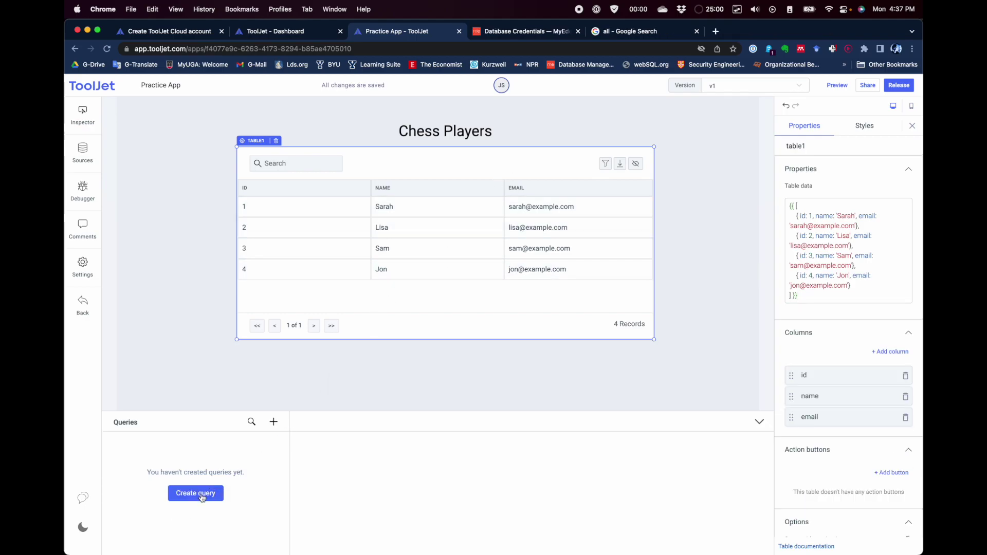
# Step: Create and run a MySQL SQL-mode query 'SELECT * FROM chessPlayer;'
pyautogui.click(202, 496)
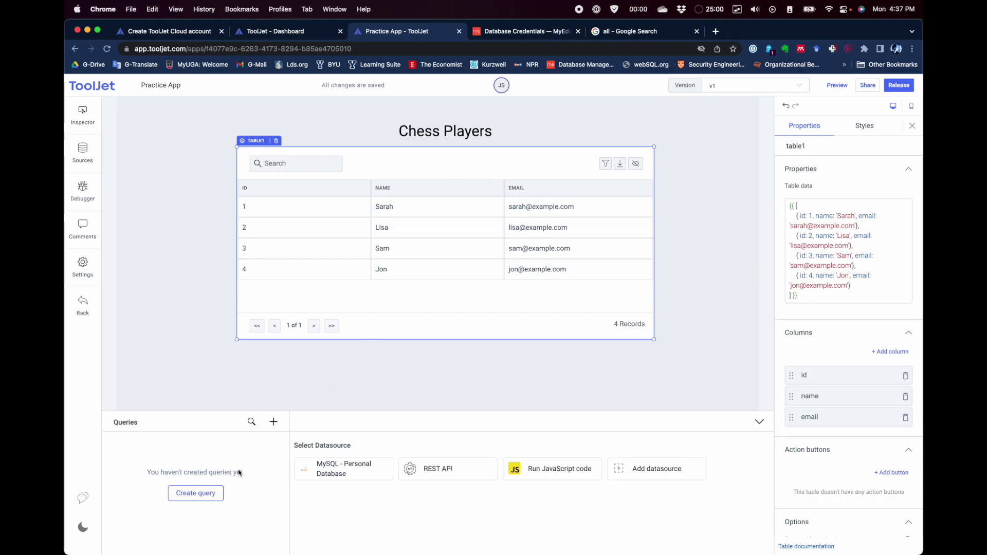
pyautogui.click(338, 472)
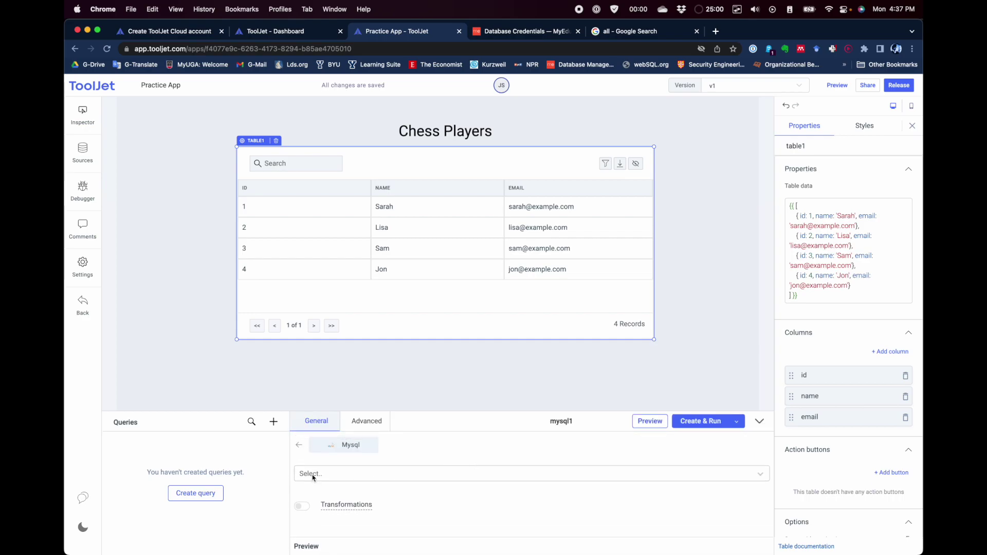
pyautogui.click(325, 474)
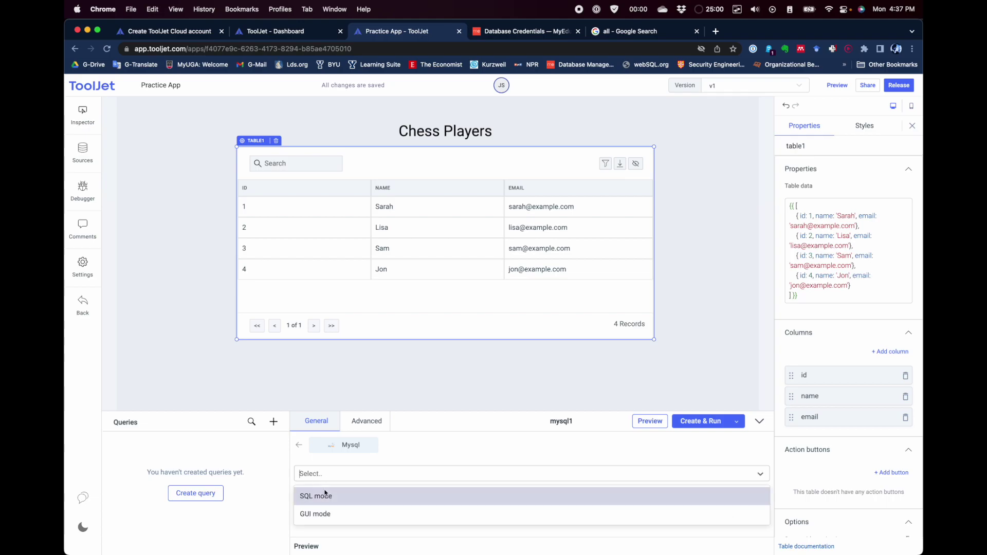
pyautogui.click(324, 496)
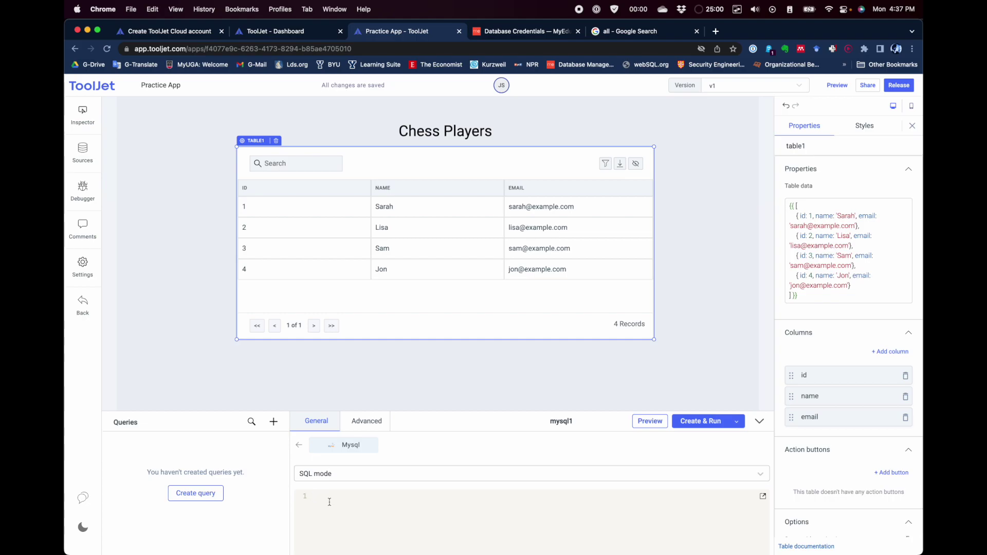
pyautogui.write('SELECT * FROM chessPlayer')
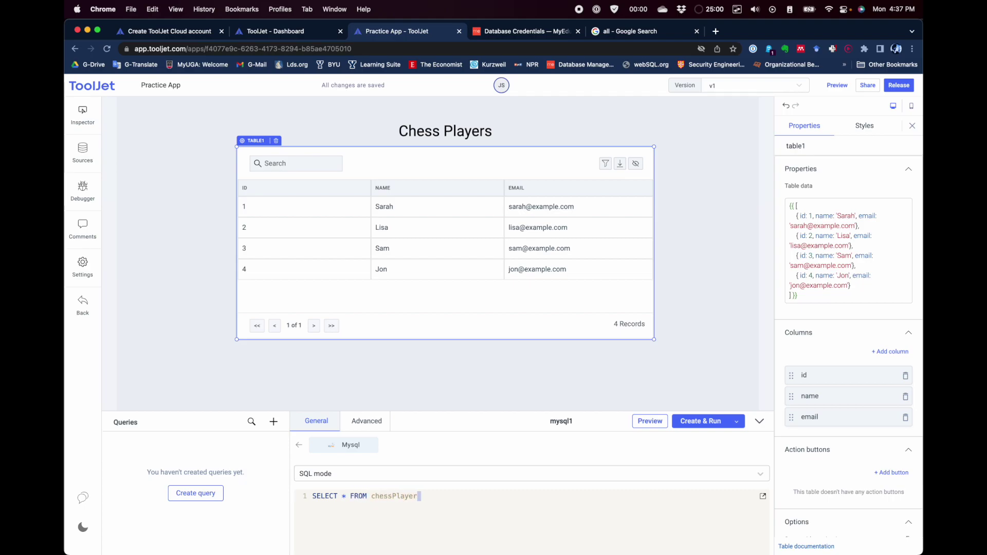
pyautogui.write(';')
pyautogui.click(702, 424)
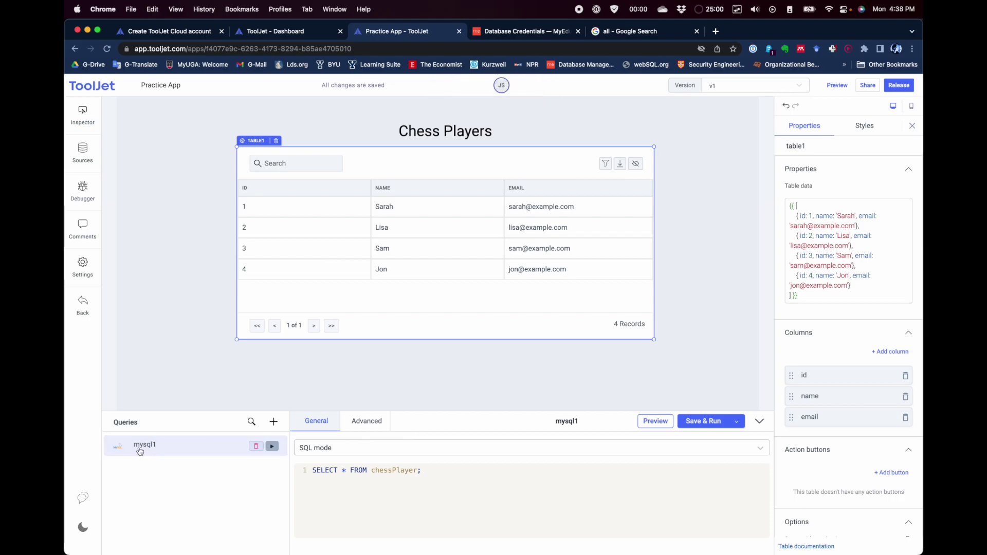
# Step: Rename the query from mysql1 to chessPlayer, save and run it, and enlarge the query panel
pyautogui.click(566, 421)
pyautogui.write('chessPlayer')
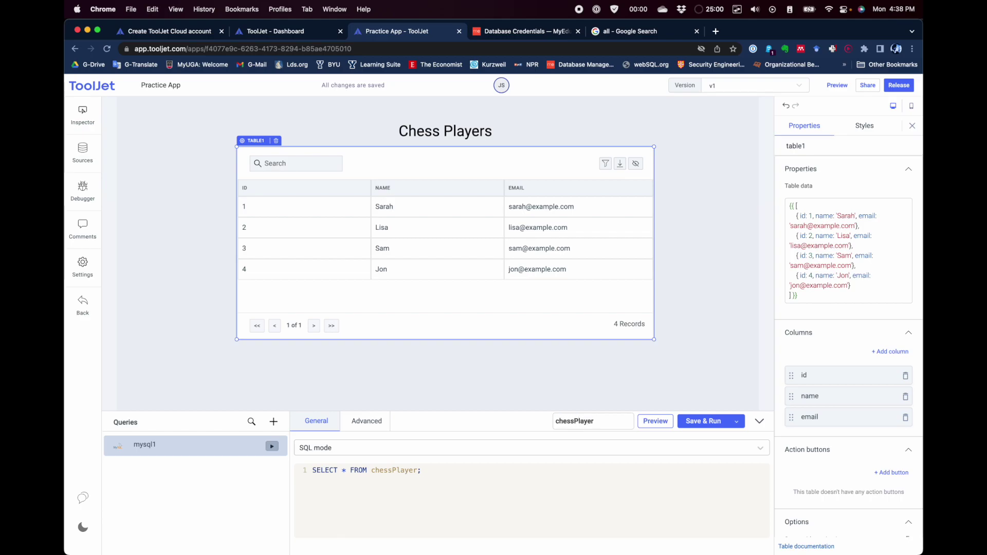
pyautogui.click(705, 421)
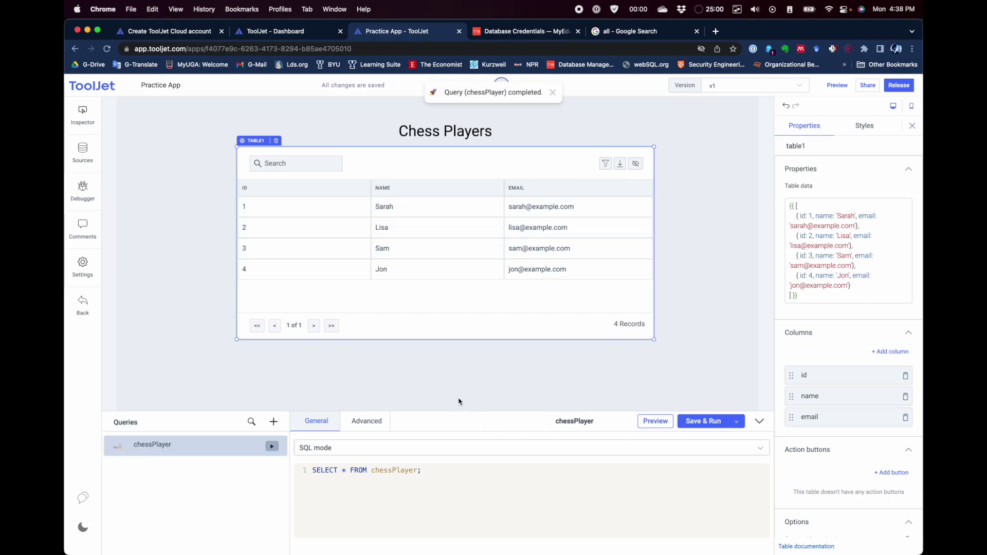
pyautogui.moveTo(462, 413); pyautogui.dragTo(463, 363)
pyautogui.scroll(-2, 460, 427)
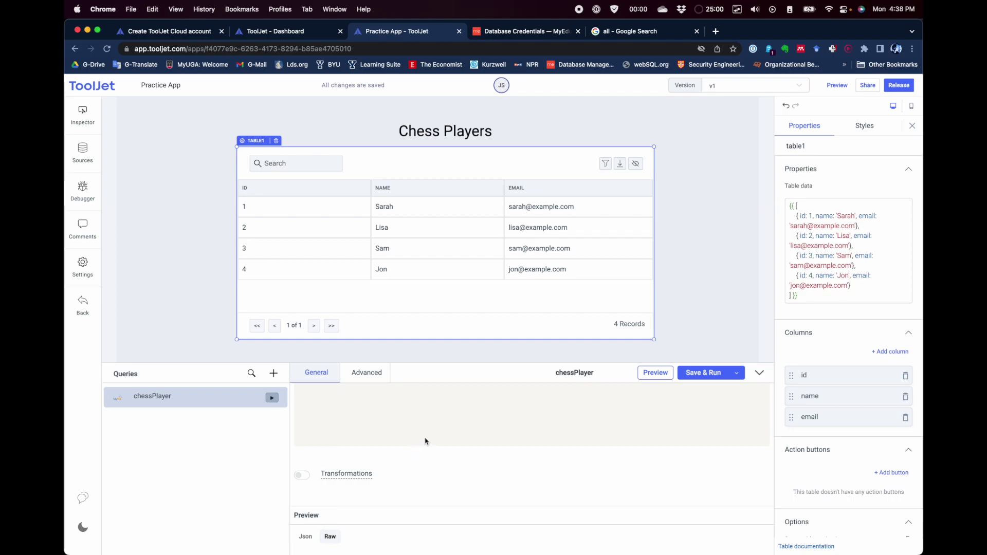
# Step: Preview the chessPlayer query results and expand the first two returned records
pyautogui.scroll(2, 426, 443)
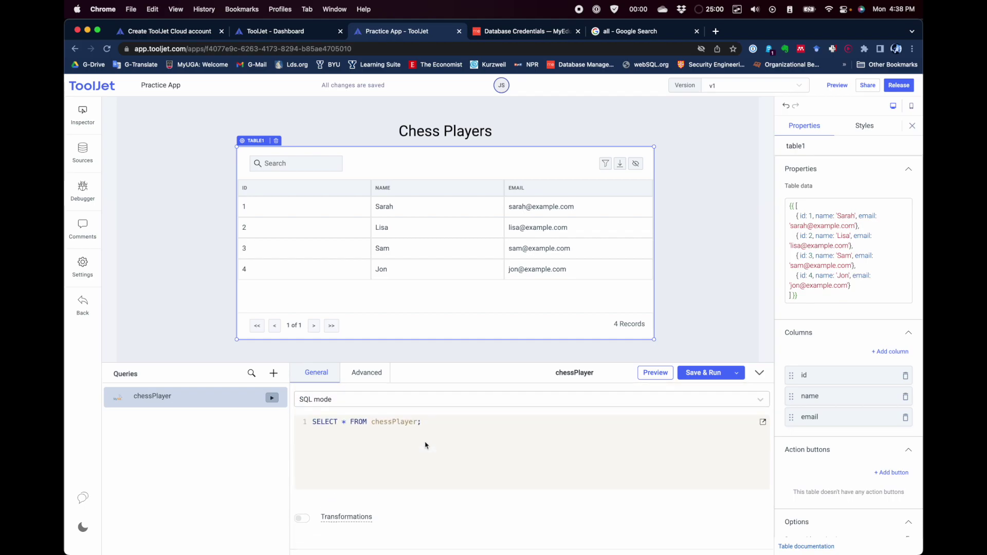
pyautogui.click(655, 373)
pyautogui.scroll(-2, 449, 445)
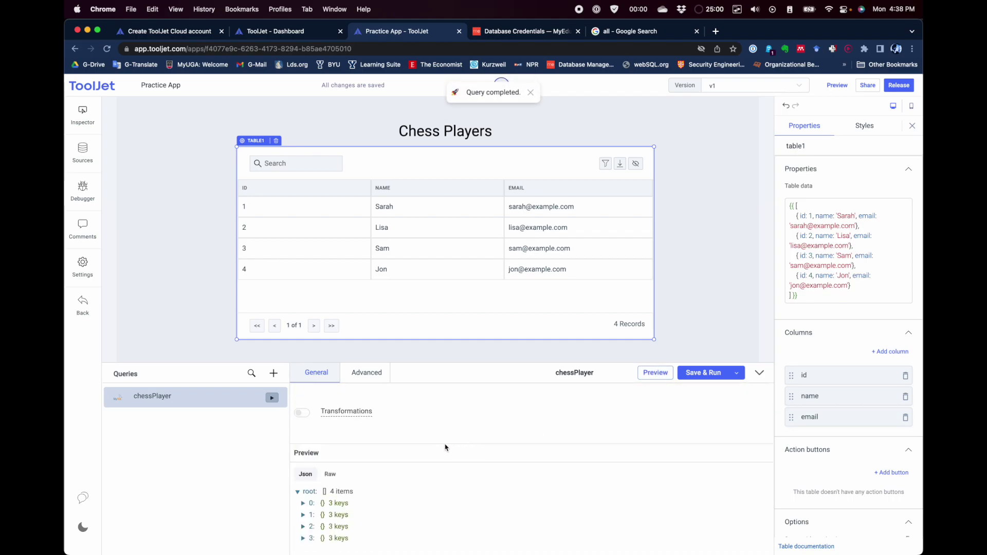
pyautogui.scroll(2, 416, 427)
pyautogui.scroll(-2, 416, 424)
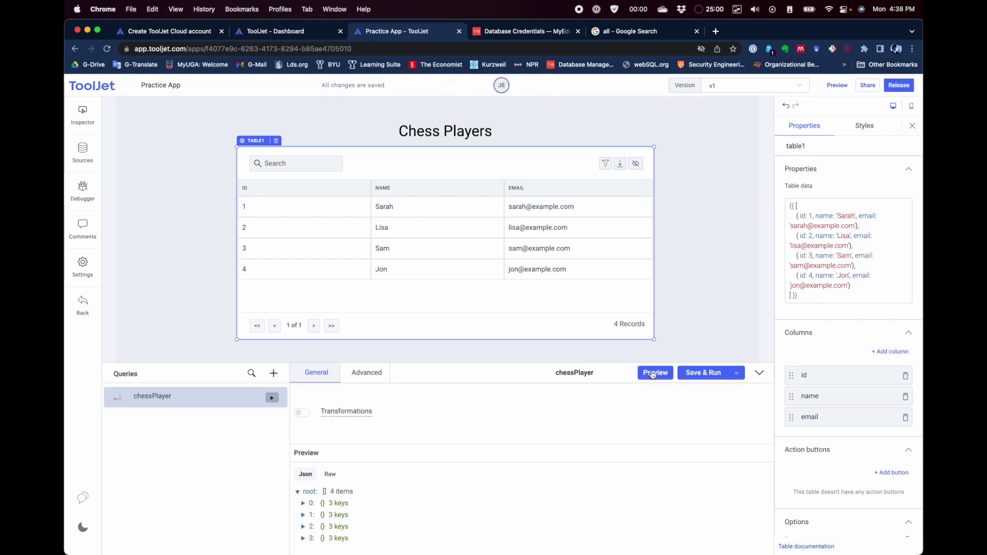
pyautogui.click(304, 503)
pyautogui.scroll(-2, 314, 499)
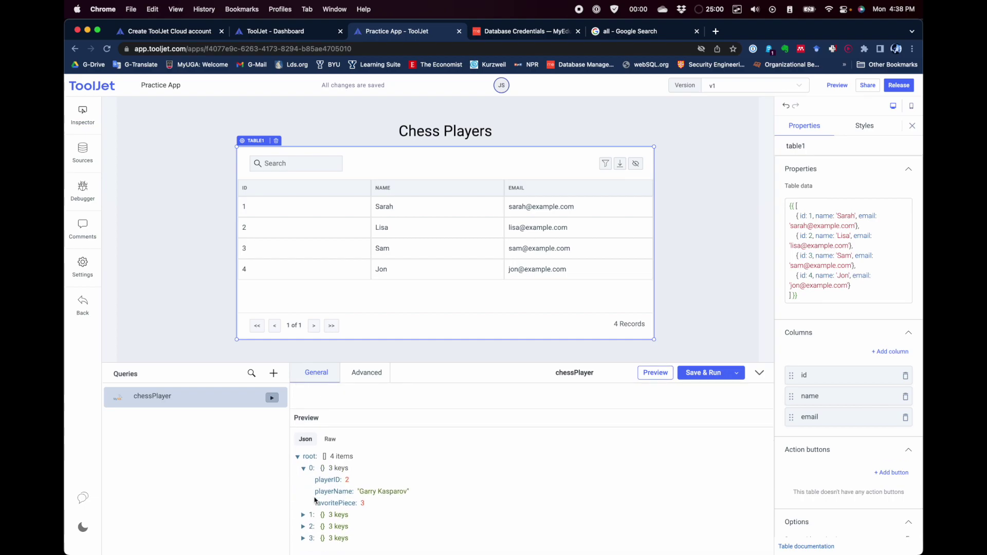
pyautogui.click(304, 515)
pyautogui.scroll(-2, 337, 503)
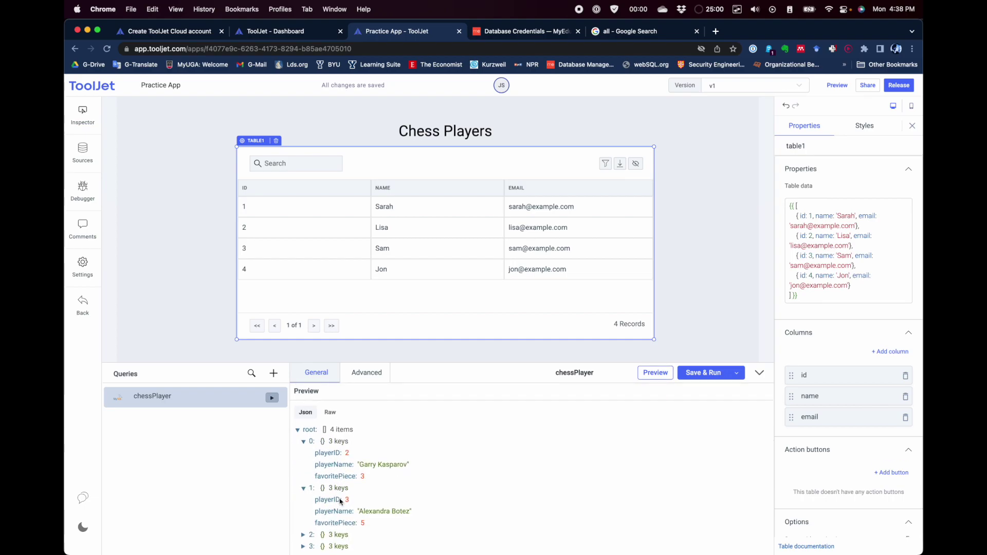
# Step: Collapse and expand the remaining returned records to check each player's fields
pyautogui.click(304, 482)
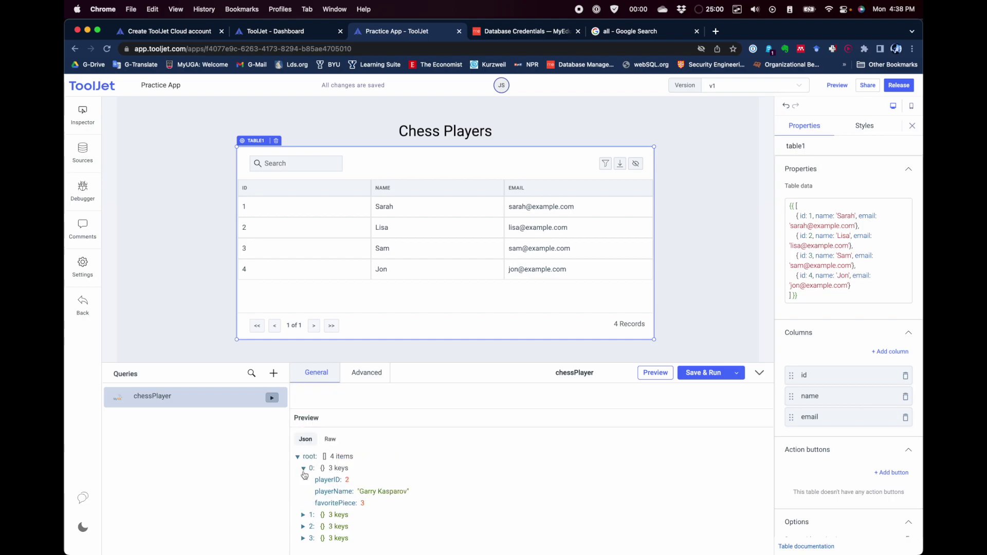
pyautogui.click(304, 471)
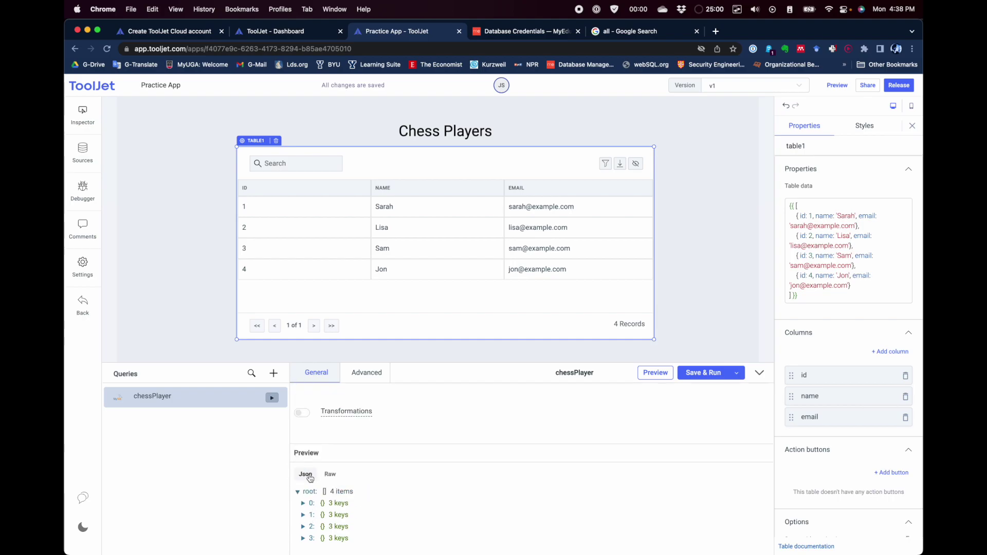
pyautogui.click(303, 512)
pyautogui.click(303, 527)
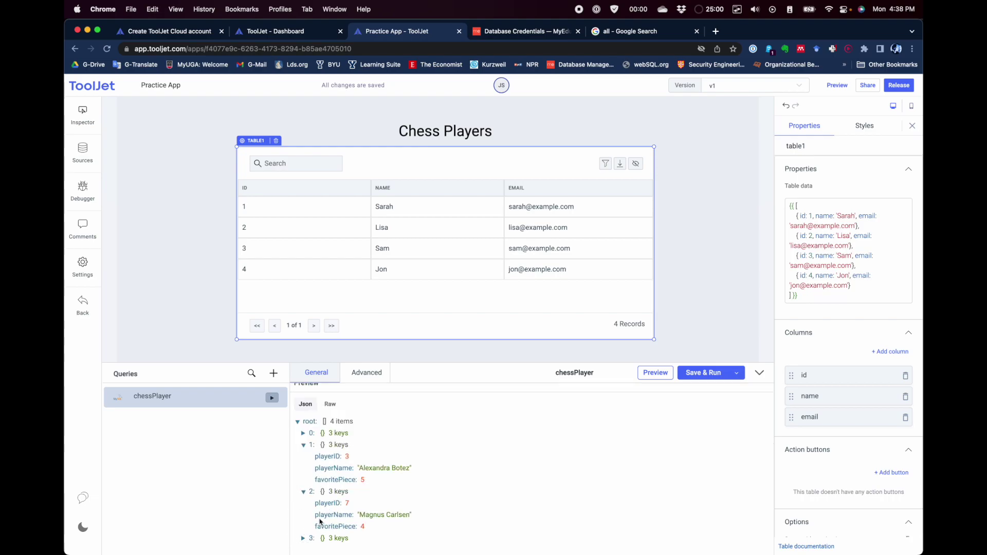
pyautogui.click(304, 492)
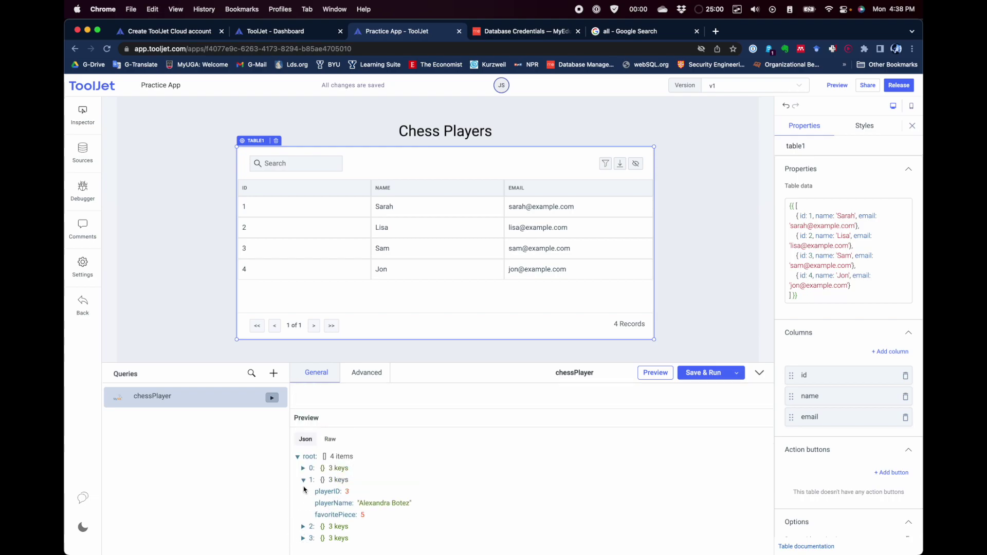
pyautogui.click(303, 483)
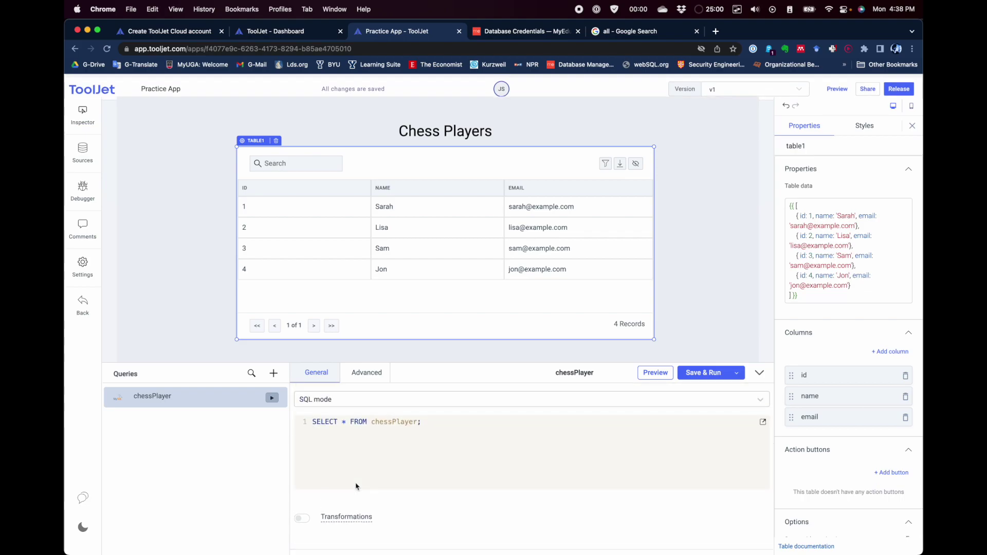
# Step: Turn on 'Run this query on page load?' in Advanced, then save and run chessPlayer
pyautogui.click(365, 376)
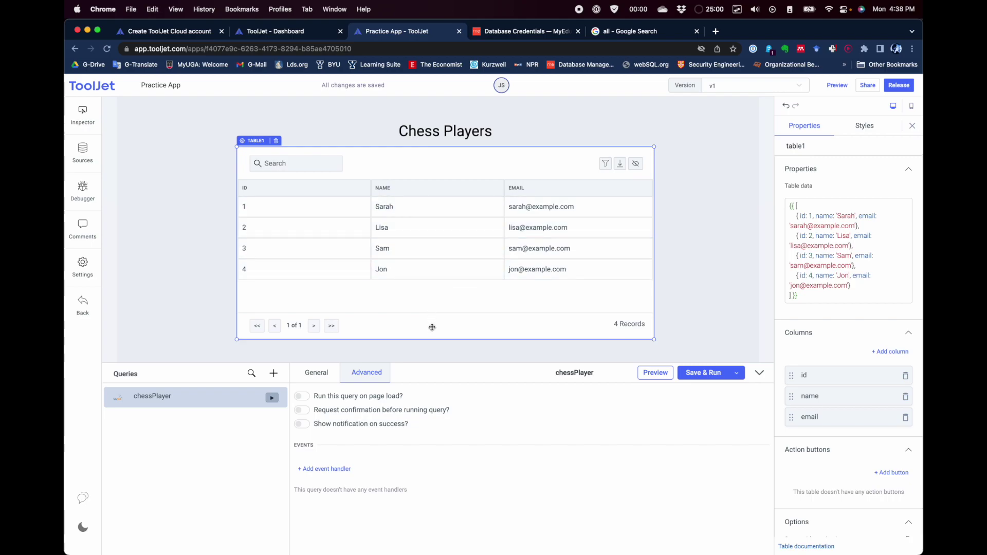
pyautogui.click(301, 398)
pyautogui.click(706, 375)
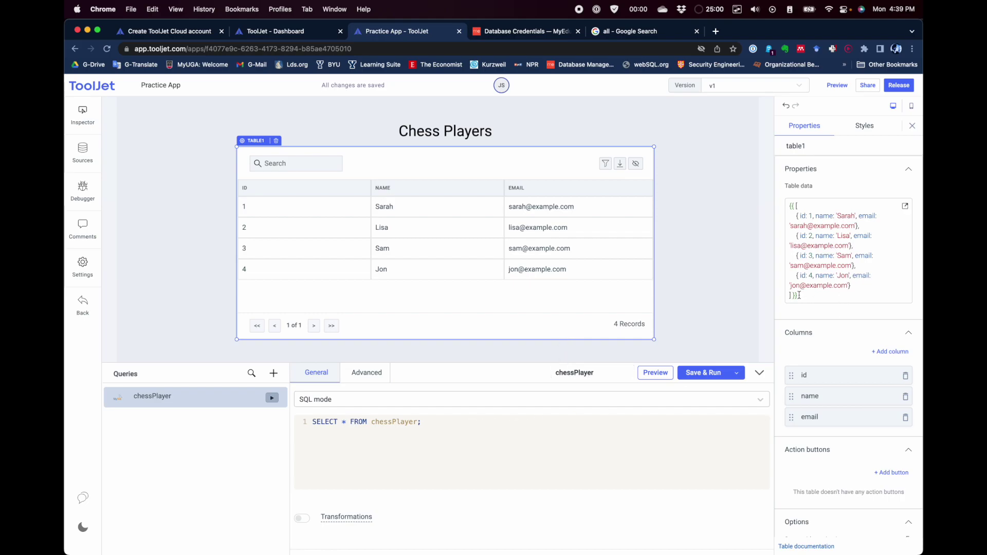
# Step: Replace the table's sample data array with {{queries.chessPlayer.data}}
pyautogui.click(798, 206)
pyautogui.moveTo(792, 297); pyautogui.dragTo(796, 207)
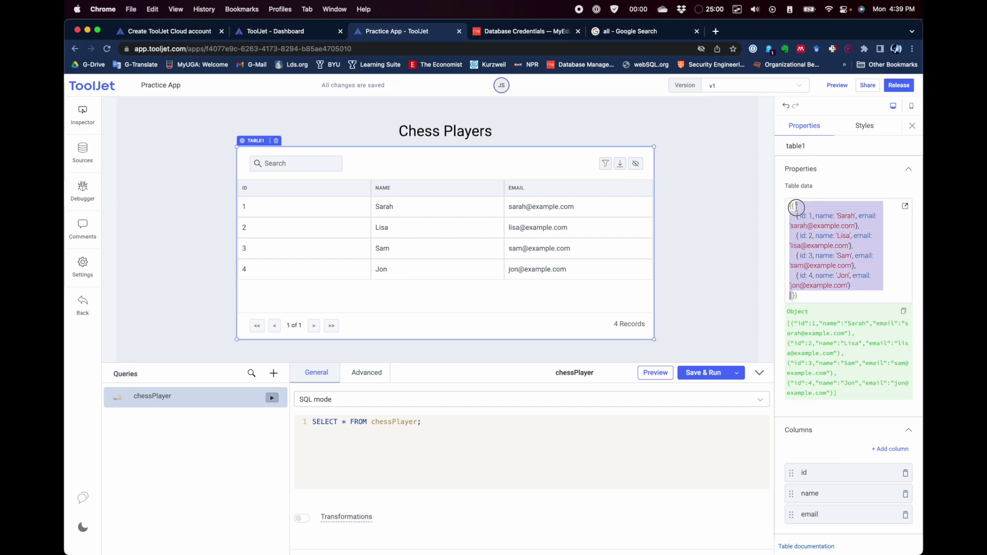
pyautogui.press('BackSpace')
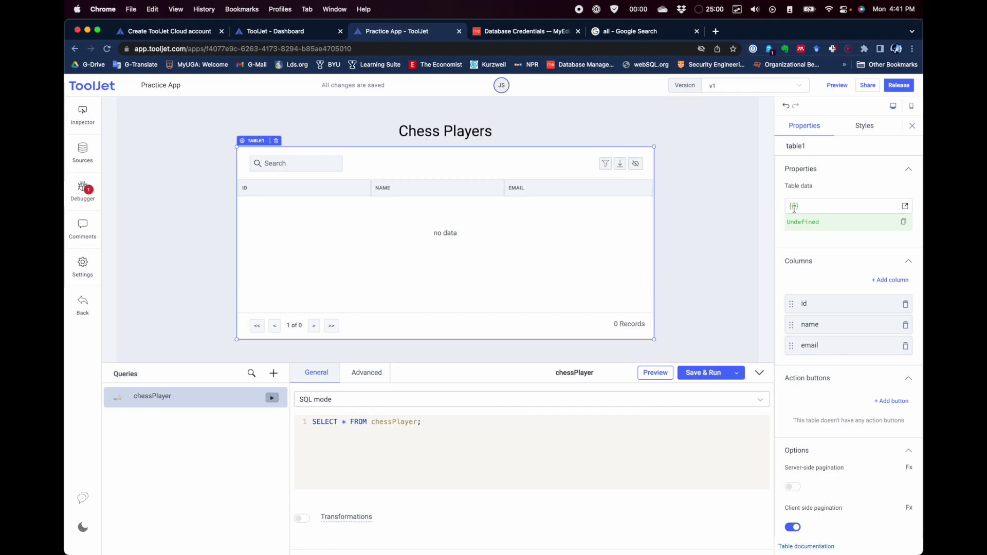
pyautogui.click(794, 207)
pyautogui.write('que')
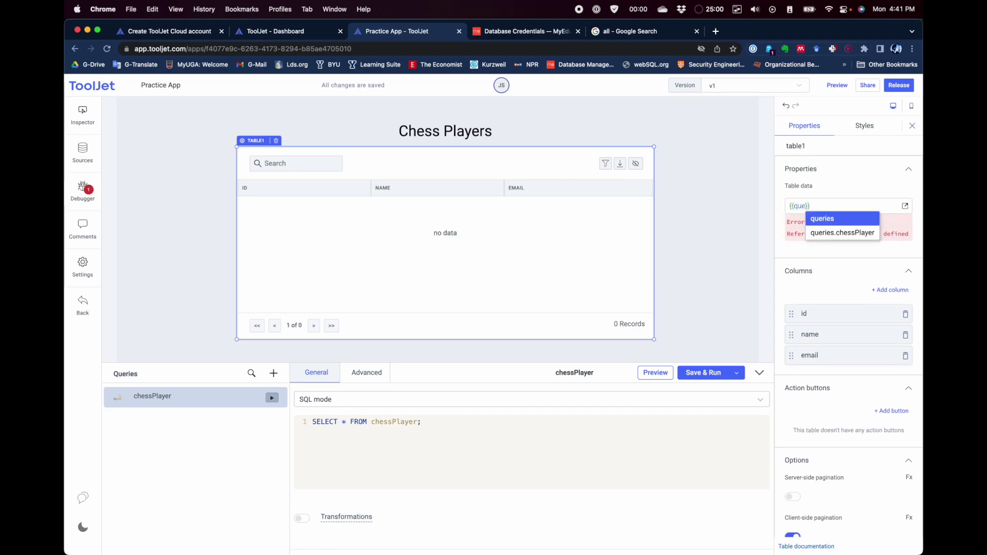
pyautogui.write('ries.')
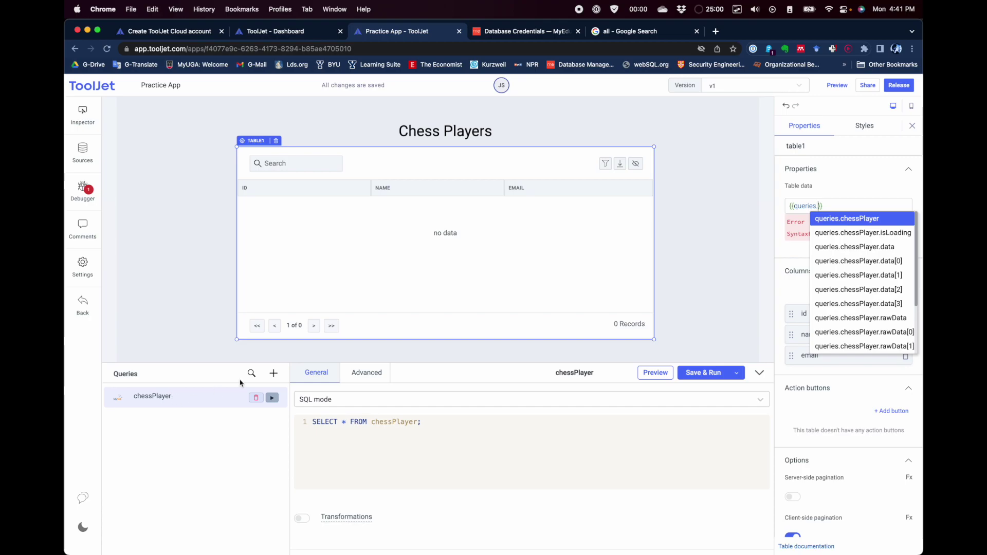
pyautogui.write('essPlayer')
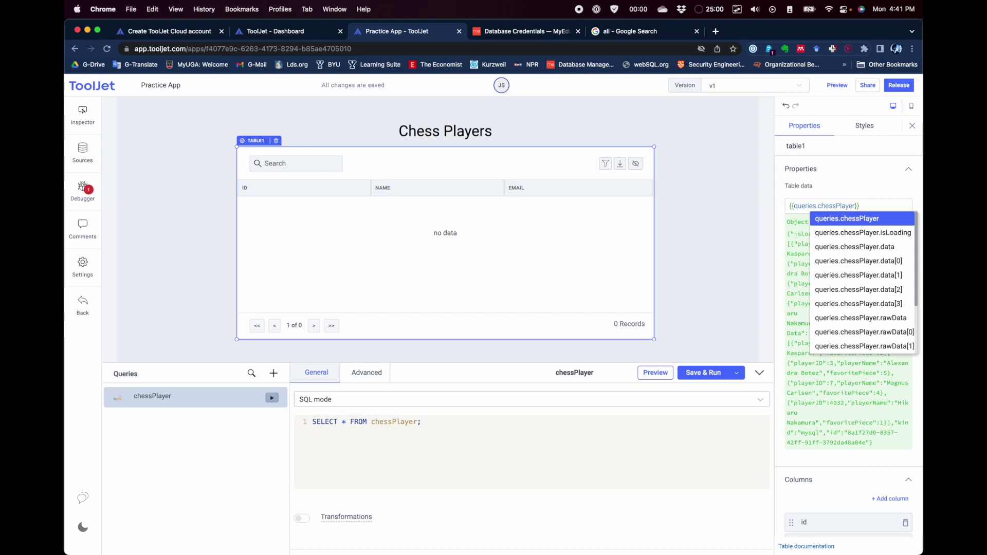
pyautogui.write('.d')
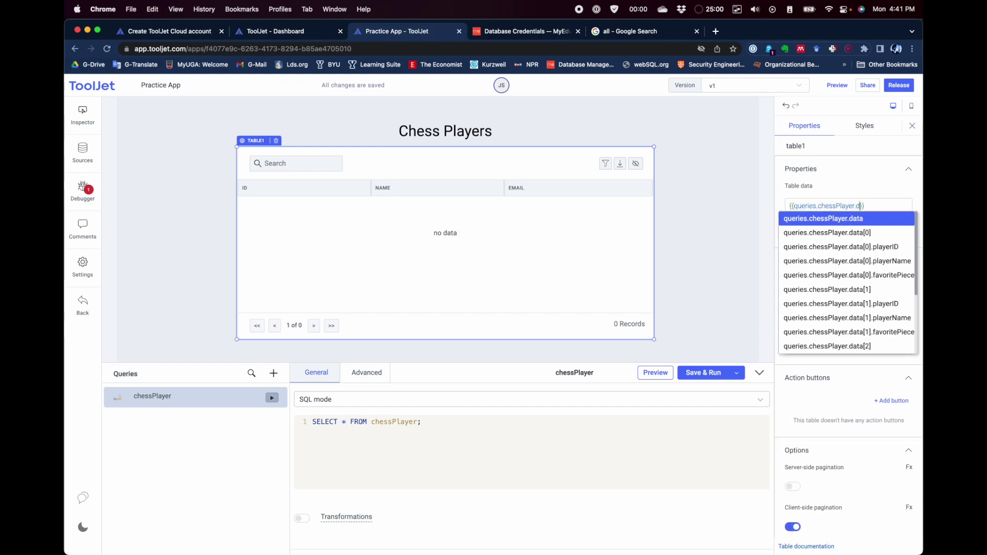
pyautogui.write('ata')
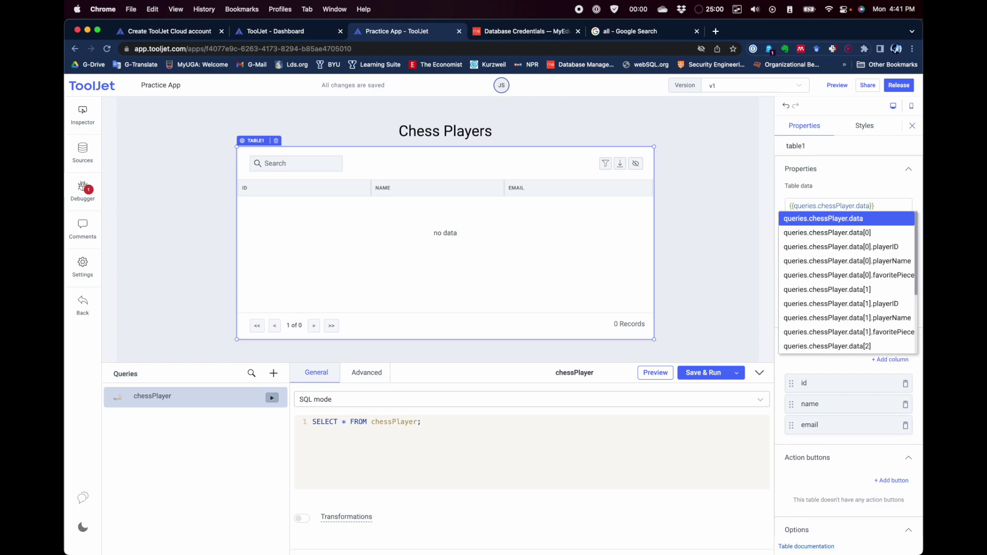
pyautogui.click(851, 183)
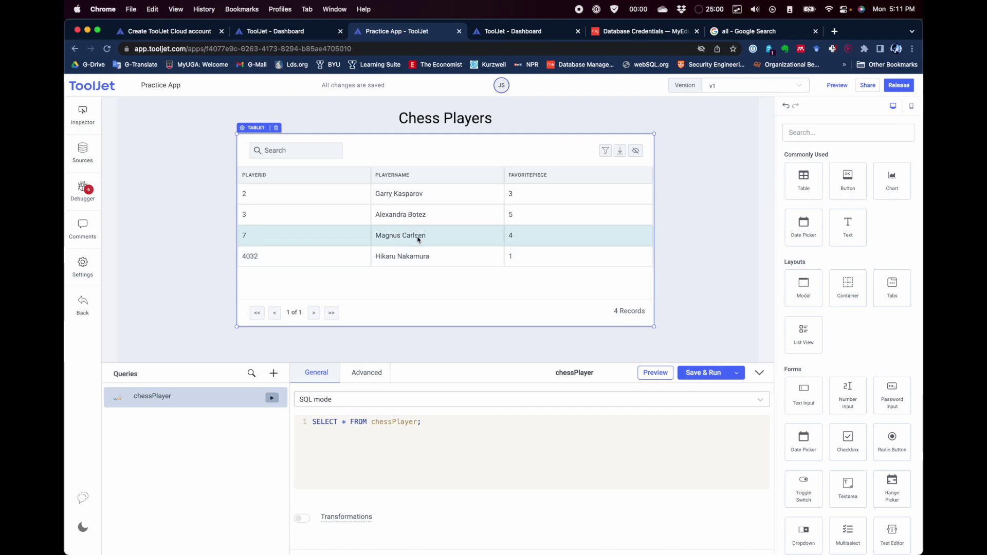
# Step: Add two Text Input fields side by side below the table and a Text label above the left one
pyautogui.scroll(-2, 418, 239)
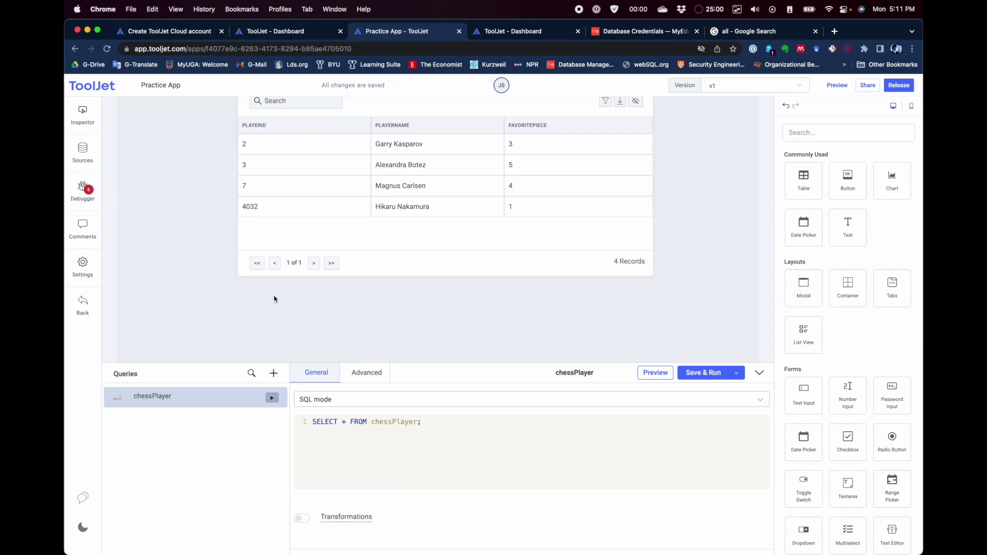
pyautogui.scroll(3, 529, 285)
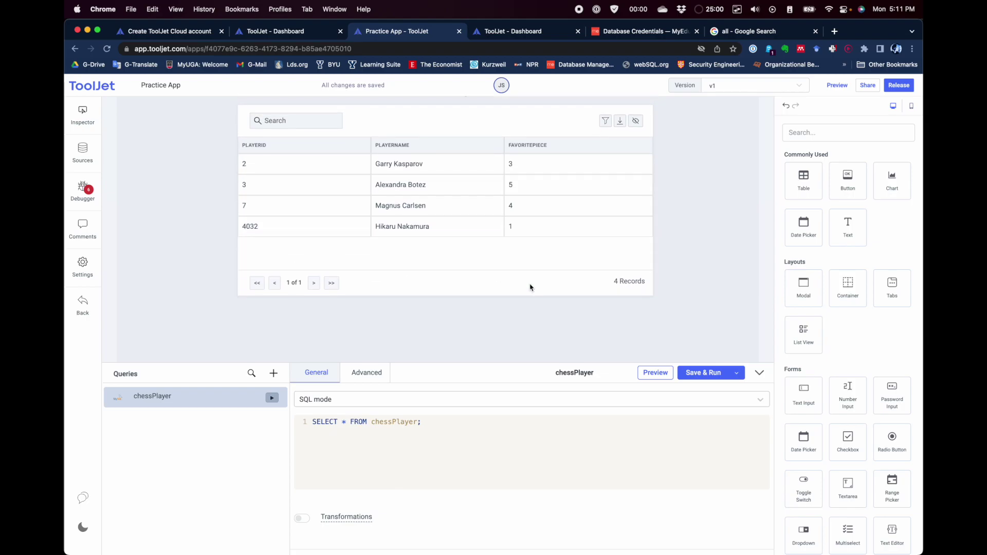
pyautogui.scroll(-4, 529, 284)
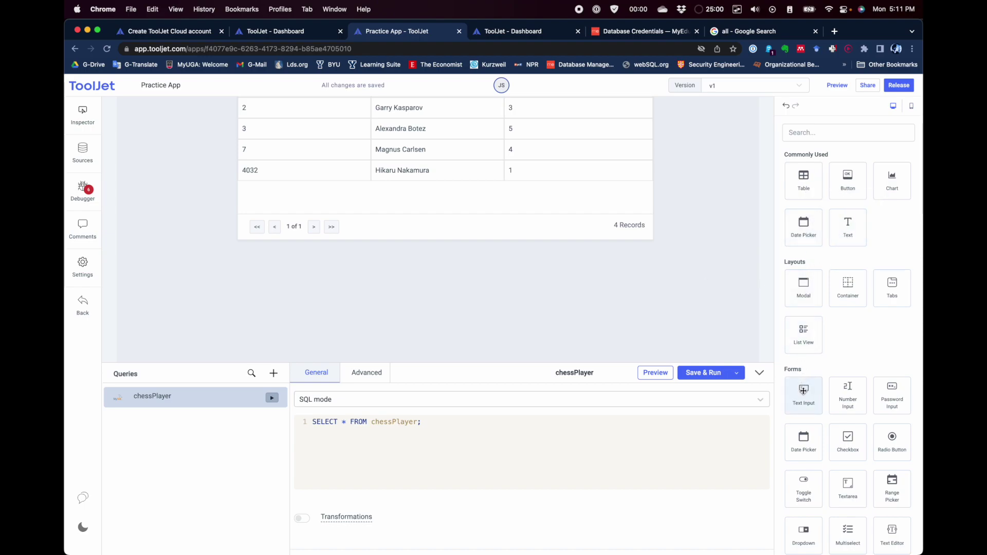
pyautogui.moveTo(807, 393); pyautogui.dragTo(269, 293)
pyautogui.moveTo(805, 392); pyautogui.dragTo(449, 295)
pyautogui.moveTo(848, 225); pyautogui.dragTo(267, 268)
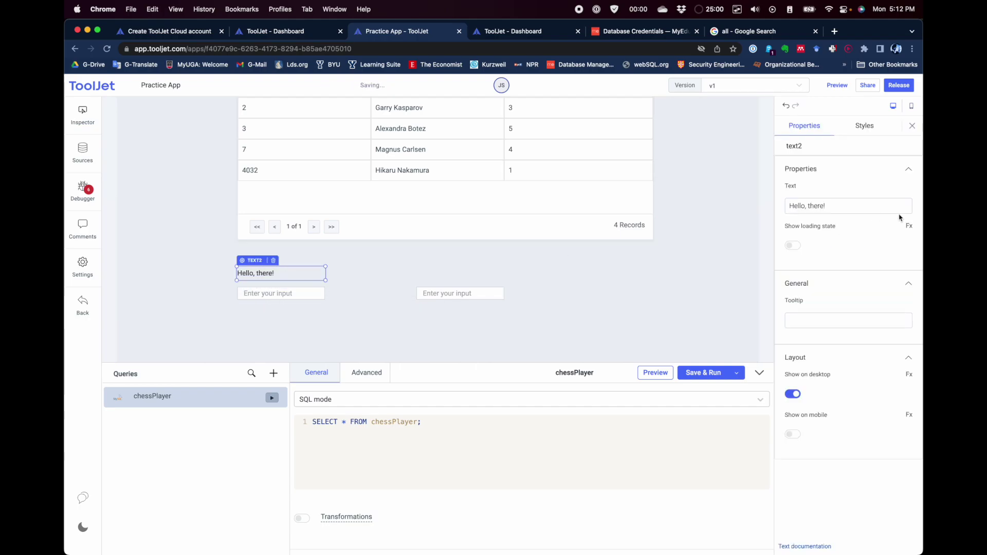
# Step: Change text2's Text property from 'Hello, there!' to 'Player ID'
pyautogui.click(848, 206)
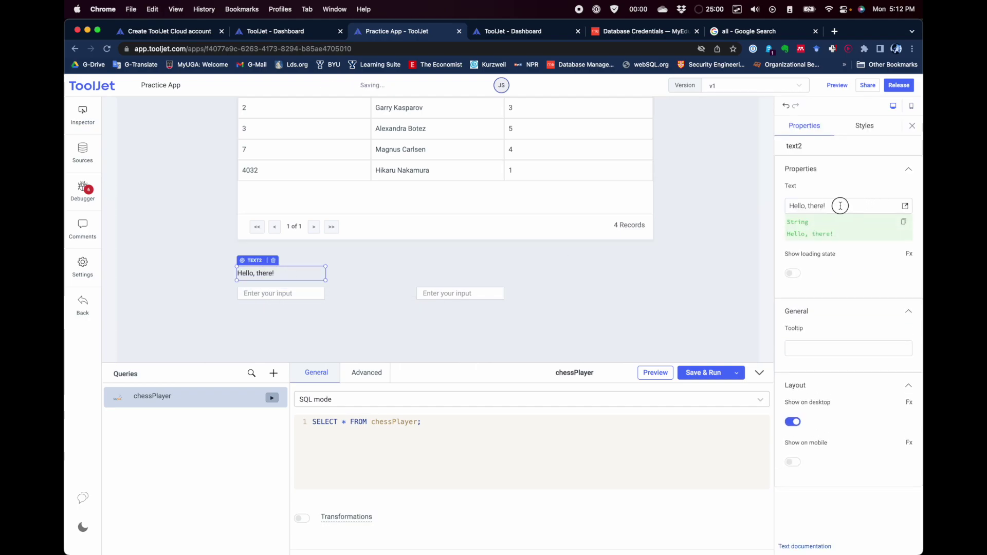
pyautogui.click(709, 209)
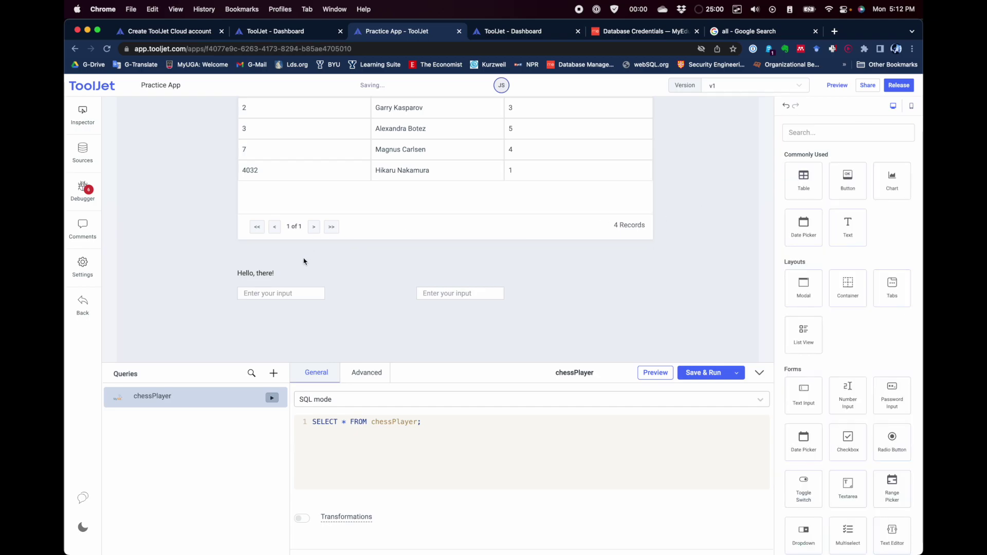
pyautogui.click(270, 270)
pyautogui.click(851, 201)
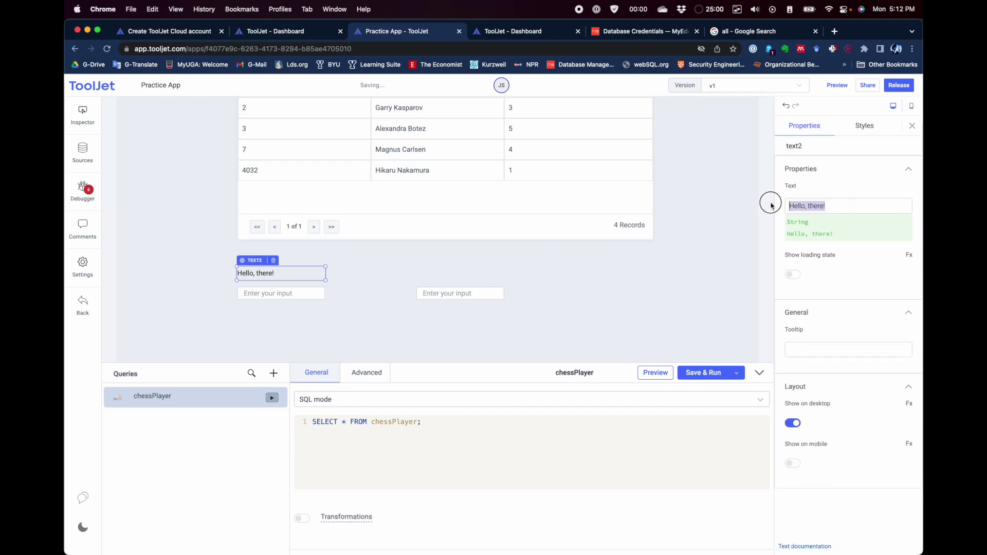
pyautogui.click(745, 205)
pyautogui.click(277, 271)
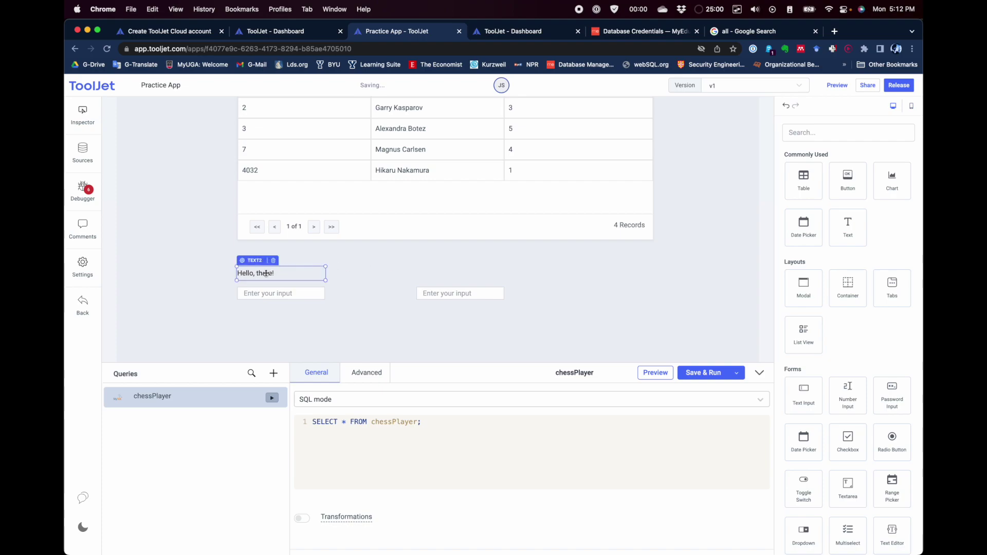
pyautogui.click(828, 201)
pyautogui.press('BackSpace')
pyautogui.press('BackSpace')
pyautogui.press('BackSpace')
pyautogui.press('BackSpace')
pyautogui.press('BackSpace')
pyautogui.press('BackSpace')
pyautogui.press('BackSpace')
pyautogui.press('BackSpace')
pyautogui.press('BackSpace')
pyautogui.press('BackSpace')
pyautogui.press('BackSpace')
pyautogui.press('BackSpace')
pyautogui.press('BackSpace')
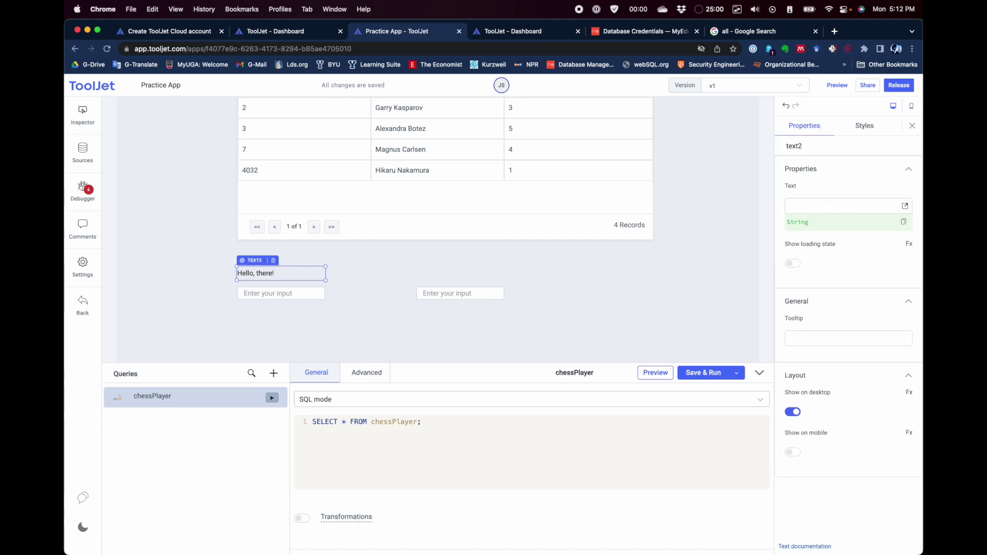
pyautogui.write('Player ID')
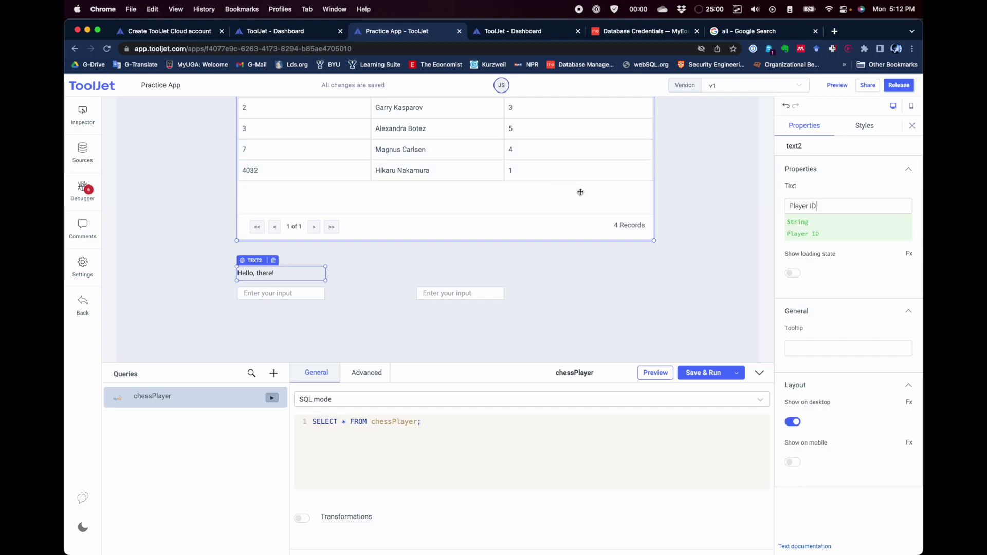
pyautogui.click(367, 275)
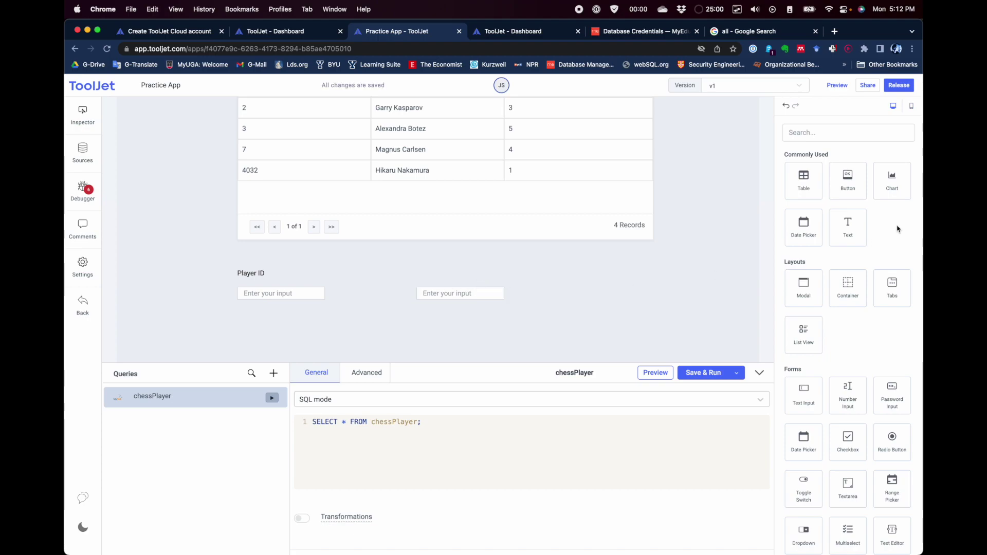
# Step: Drop a Text widget above the second input and set its text to 'Player Name'
pyautogui.moveTo(848, 227); pyautogui.dragTo(437, 271)
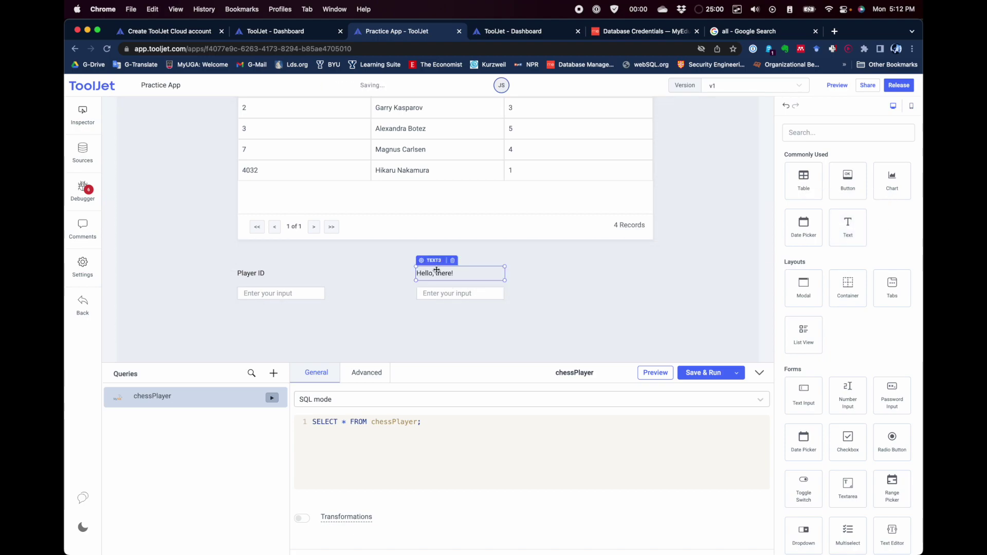
pyautogui.click(445, 272)
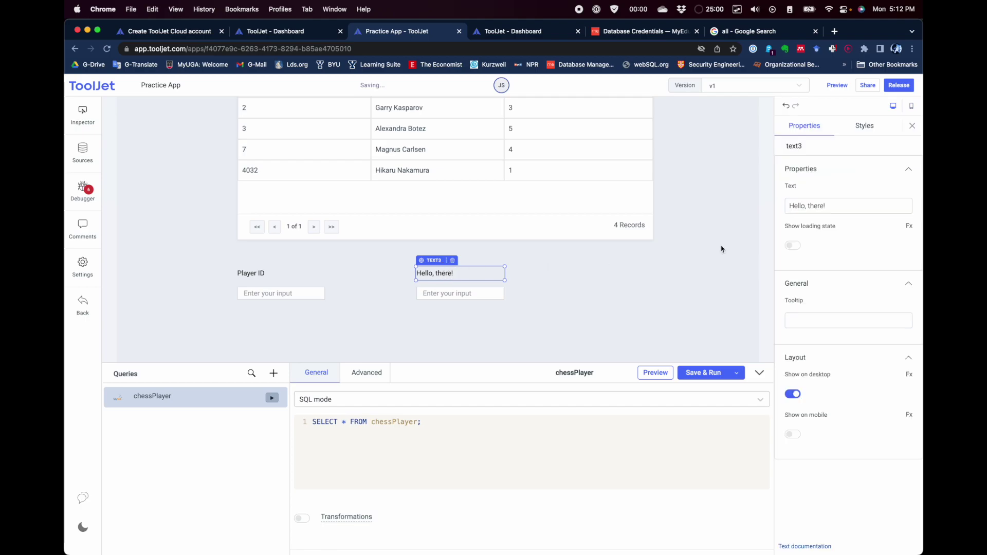
pyautogui.click(838, 203)
pyautogui.click(712, 208)
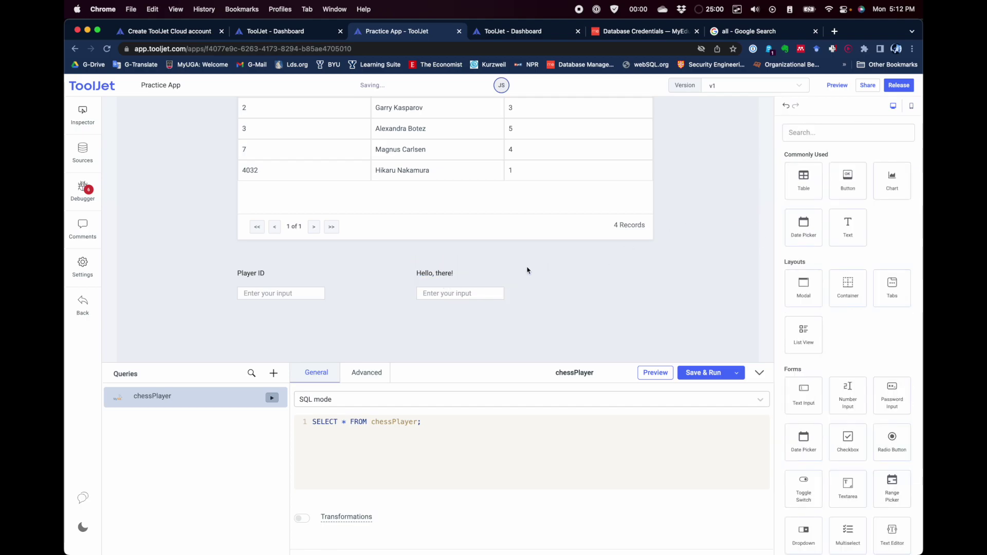
pyautogui.click(435, 273)
pyautogui.click(815, 206)
pyautogui.tripleClick(815, 207)
pyautogui.press('BackSpace')
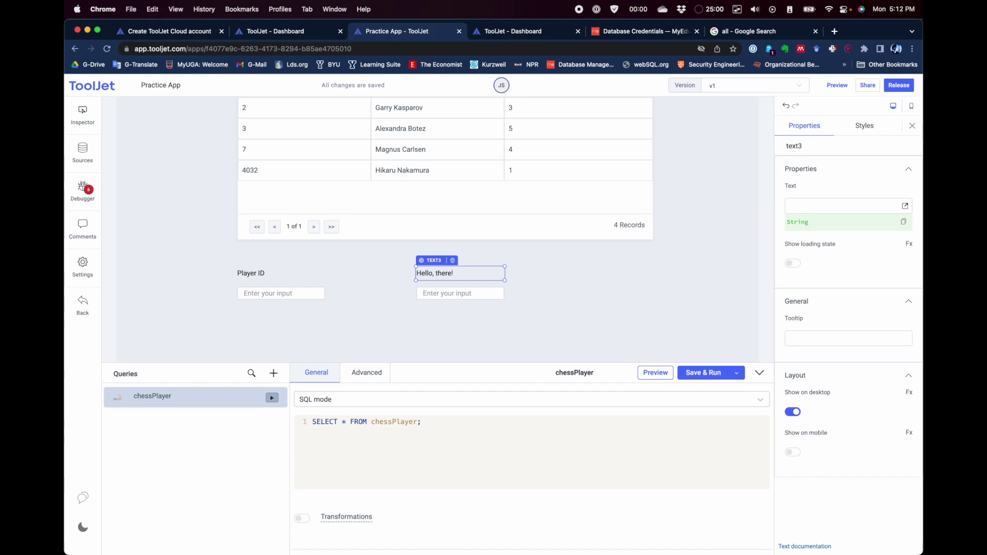
pyautogui.write('P')
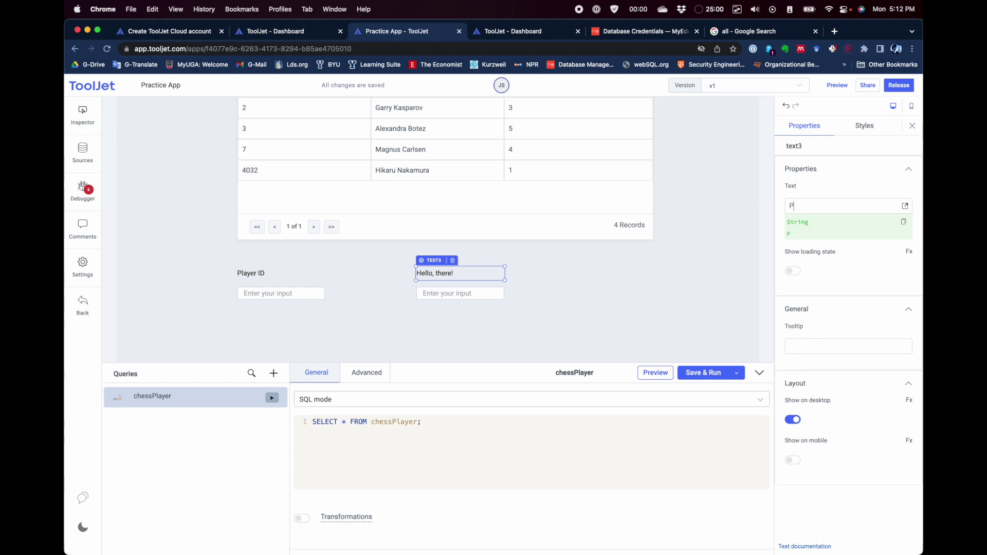
pyautogui.write('layer Name')
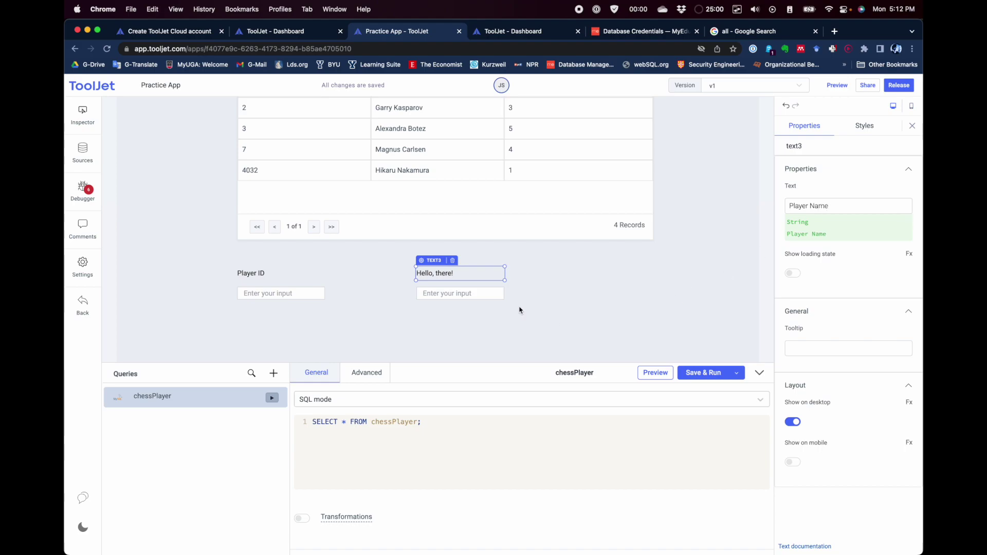
pyautogui.click(519, 310)
pyautogui.scroll(1, 564, 317)
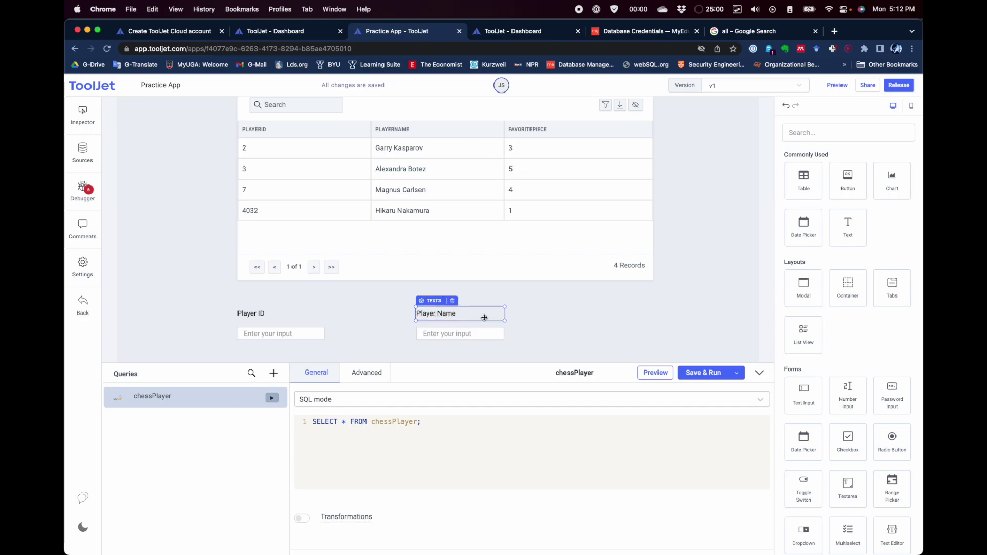
# Step: Add a 'Favorite Piece' label right of Player Name with a Dropdown placed beneath it
pyautogui.scroll(-2, 536, 327)
pyautogui.scroll(3, 536, 327)
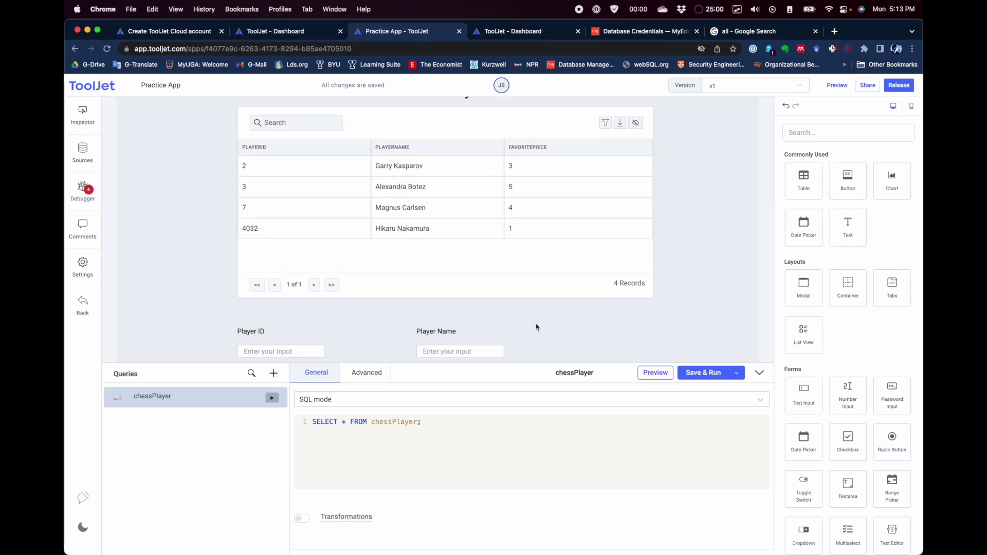
pyautogui.scroll(-1, 537, 327)
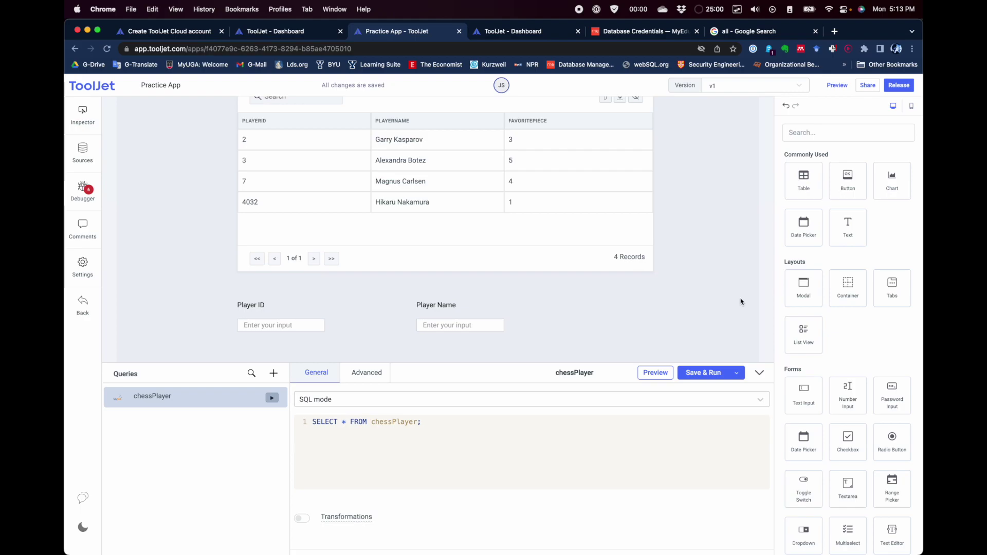
pyautogui.moveTo(848, 227); pyautogui.dragTo(549, 303)
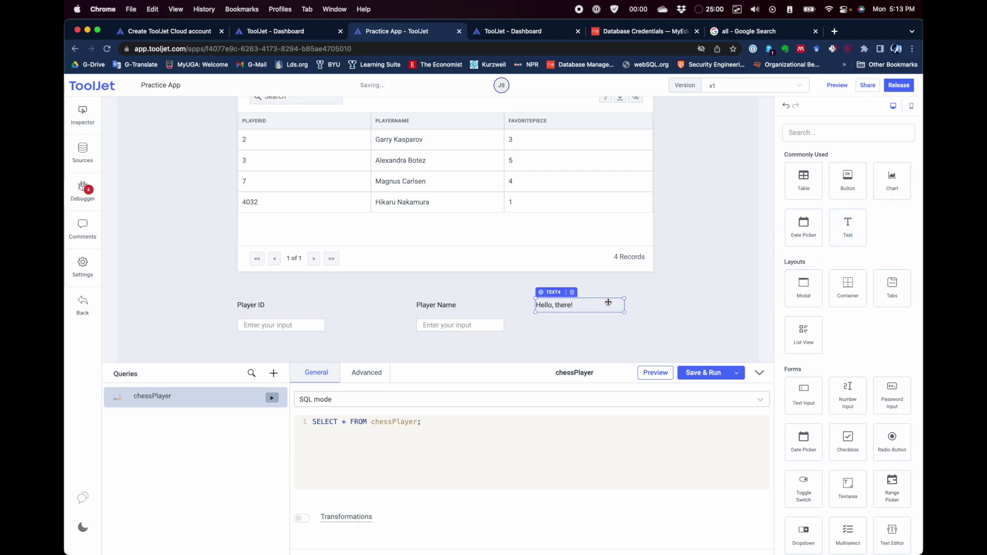
pyautogui.click(587, 305)
pyautogui.click(826, 206)
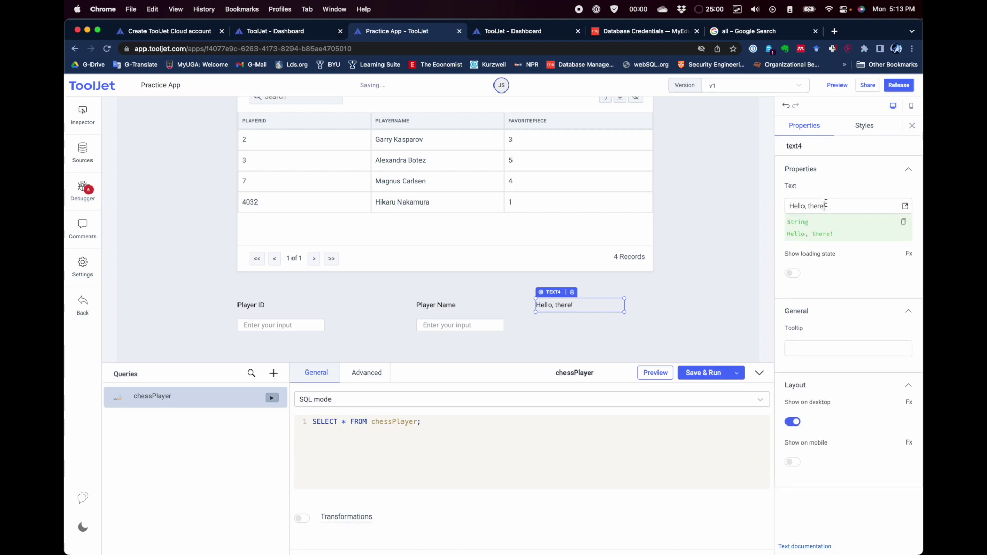
pyautogui.press('super+a')
pyautogui.write('Favorite Pie')
pyautogui.click(619, 338)
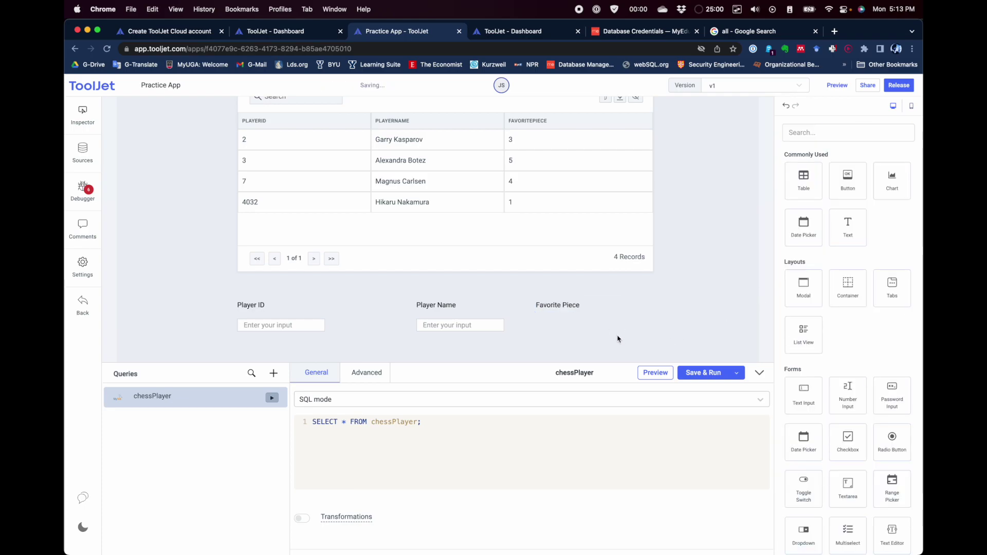
pyautogui.scroll(-3, 857, 352)
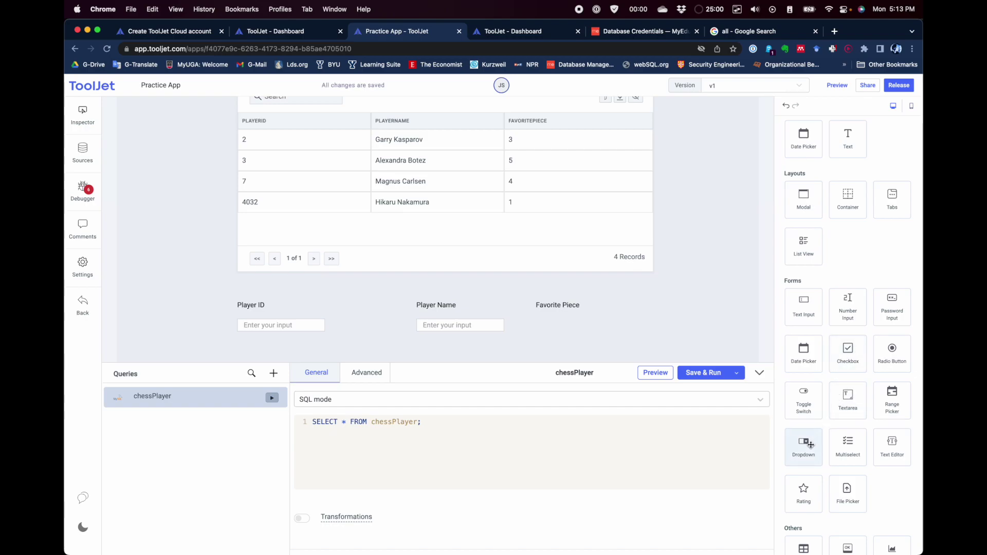
pyautogui.moveTo(806, 443); pyautogui.dragTo(559, 330)
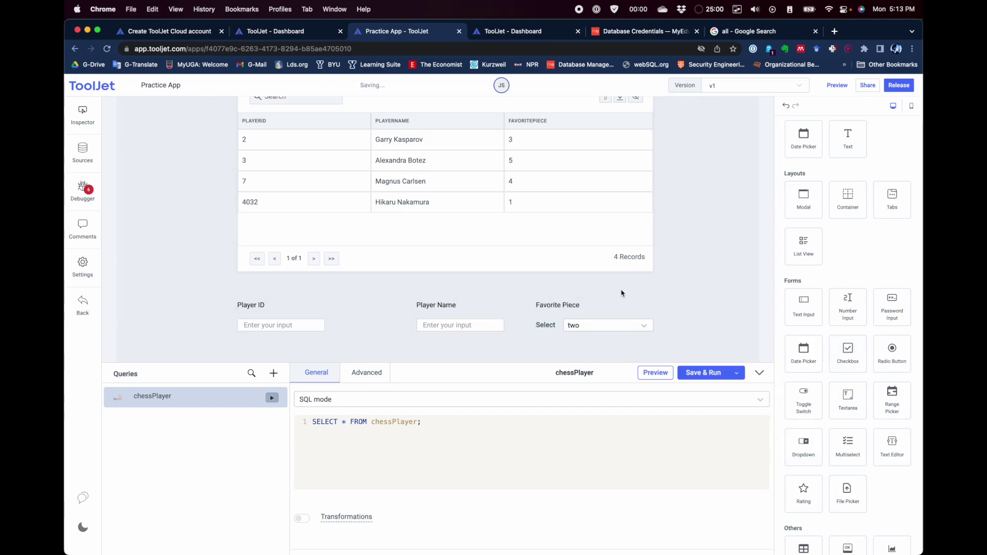
# Step: Move the Player ID input and its label right to align the form row, then inspect the Favorite Piece dropdown
pyautogui.click(307, 322)
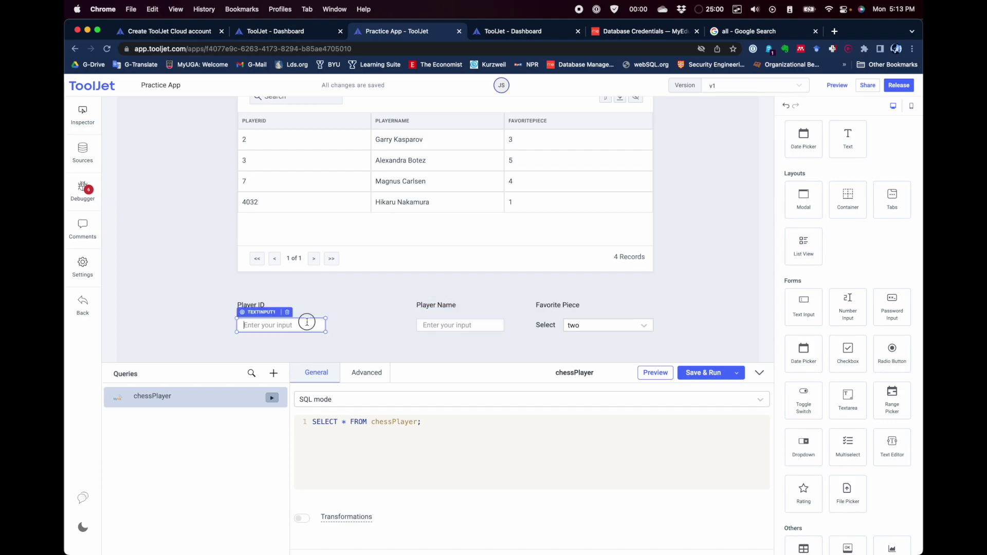
pyautogui.click(309, 321)
pyautogui.click(307, 304)
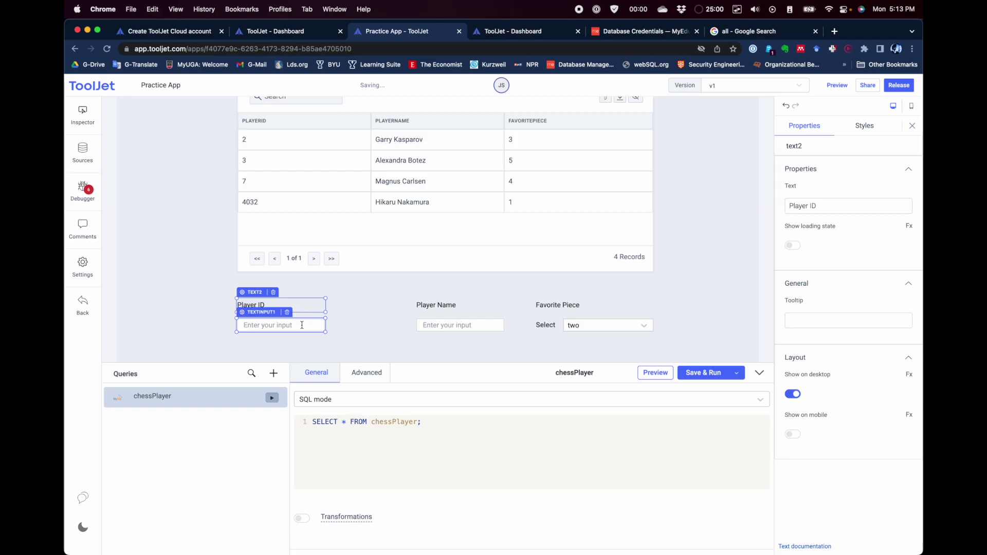
pyautogui.click(272, 318)
pyautogui.moveTo(273, 317); pyautogui.dragTo(334, 316)
pyautogui.moveTo(256, 296); pyautogui.dragTo(316, 296)
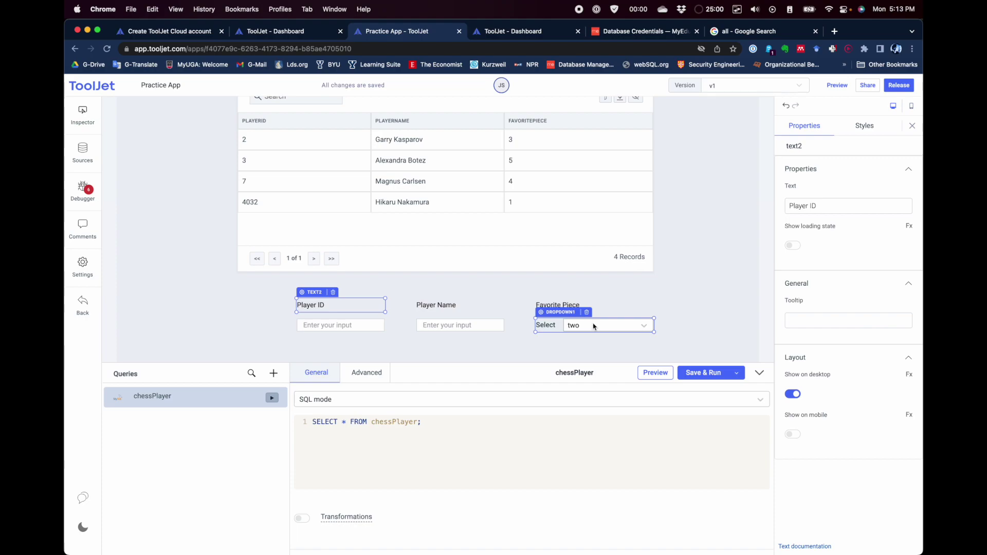
pyautogui.click(576, 326)
pyautogui.click(552, 328)
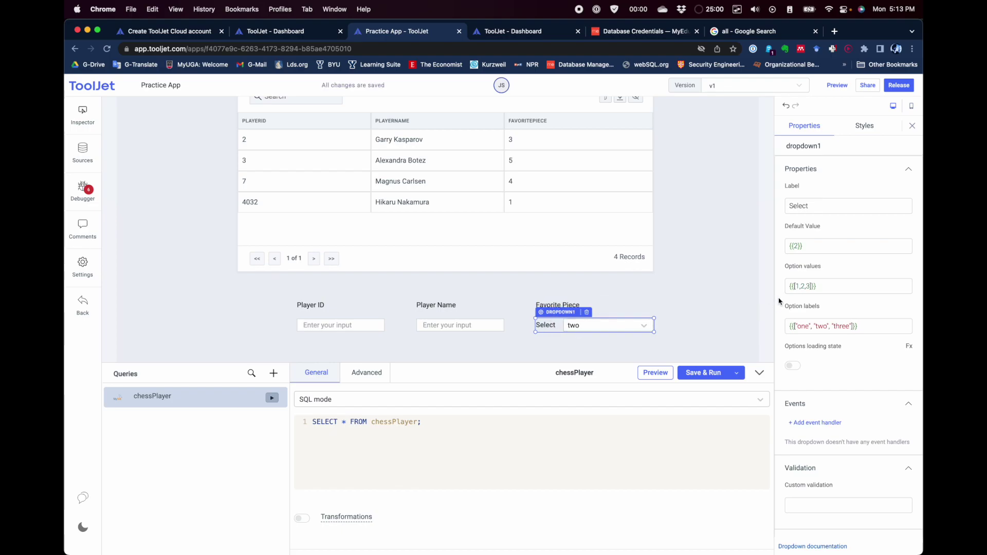
# Step: Change the Favorite Piece dropdown's default value from 2 to 1
pyautogui.click(644, 325)
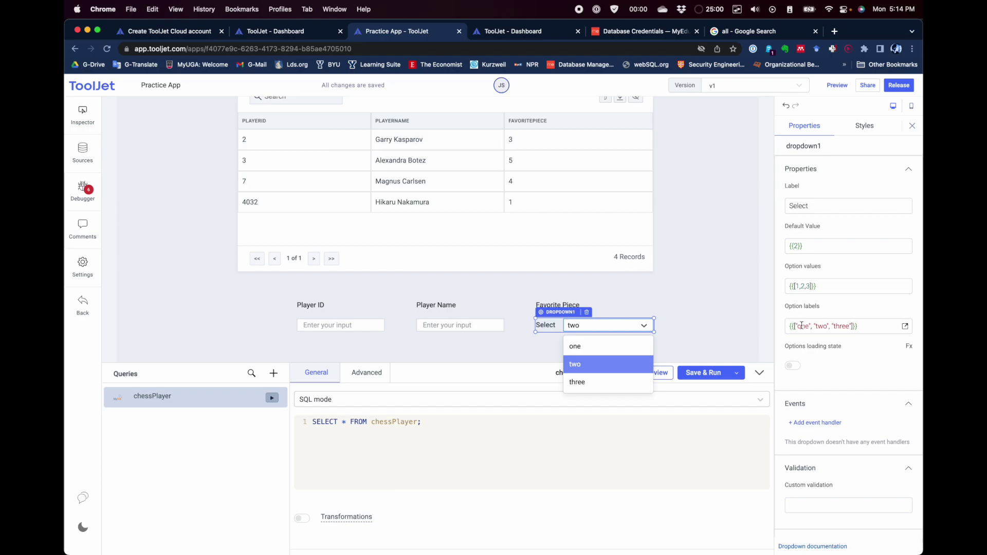
pyautogui.moveTo(800, 328); pyautogui.dragTo(849, 327)
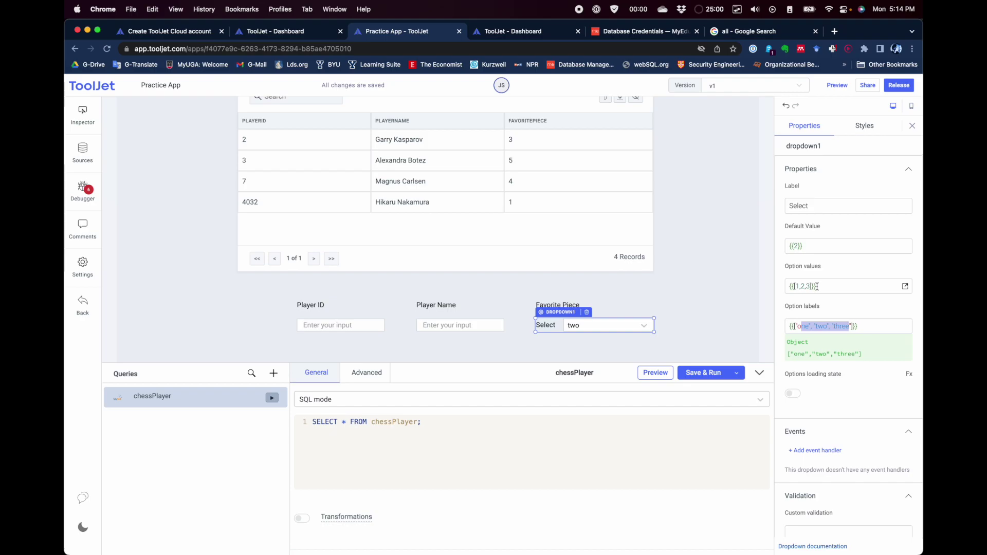
pyautogui.click(796, 246)
pyautogui.write('2')
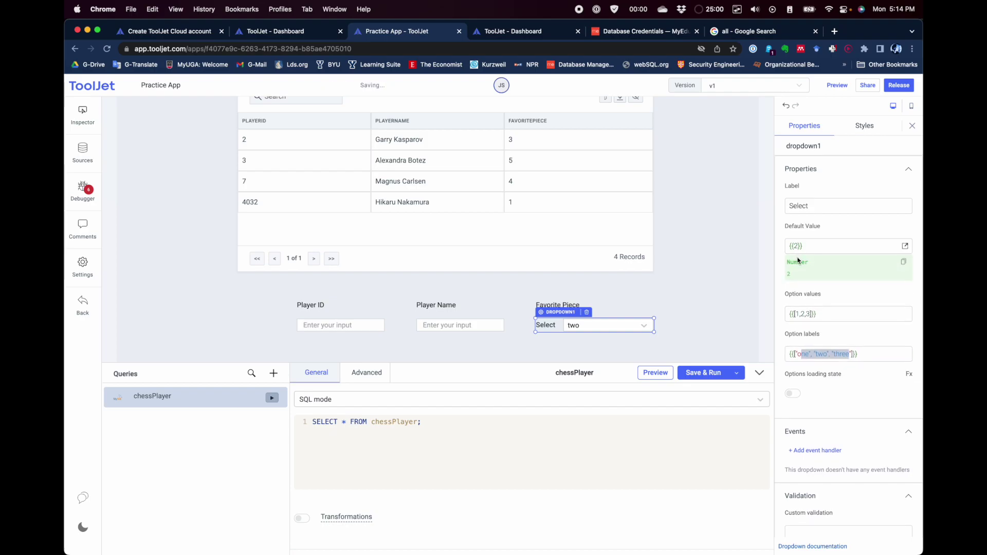
pyautogui.press('BackSpace')
pyautogui.write('1')
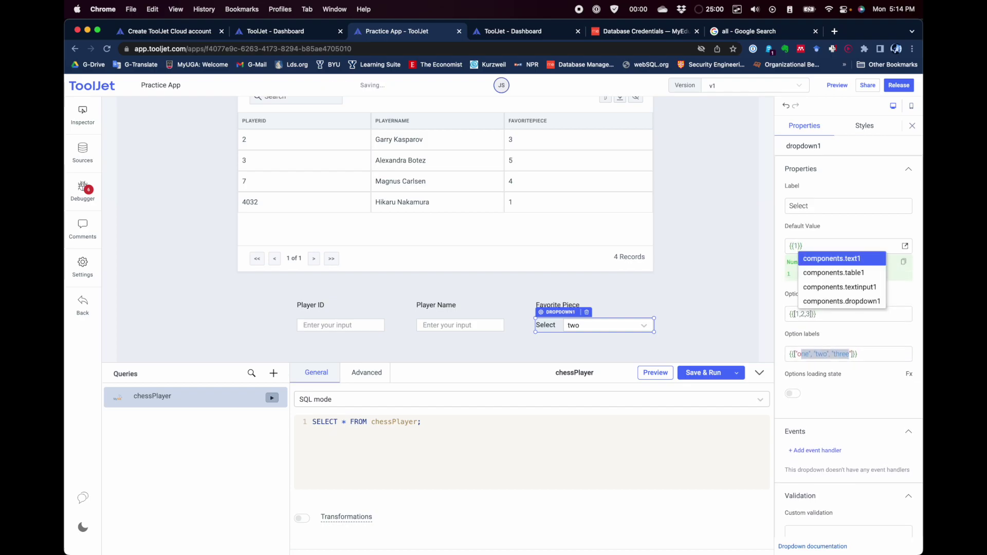
pyautogui.click(752, 252)
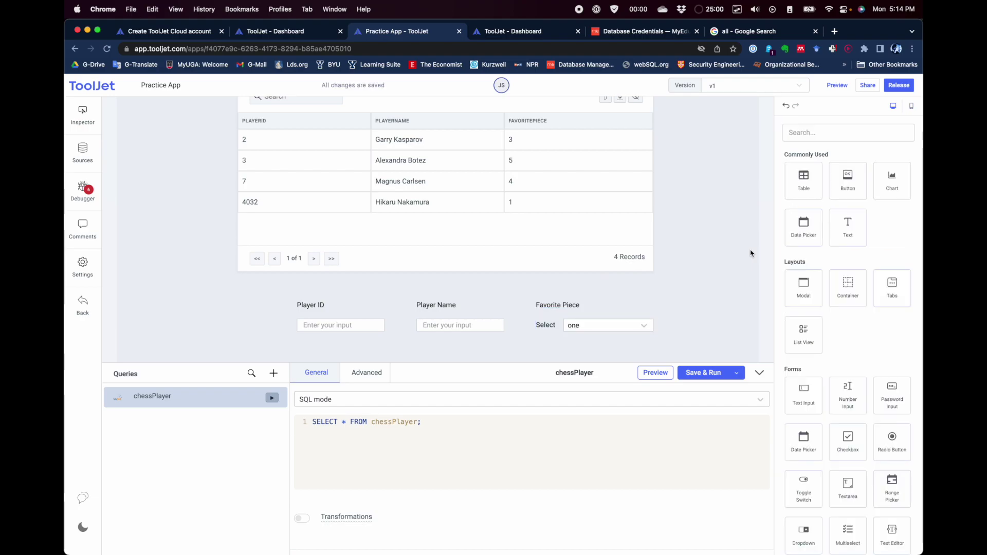
# Step: Confirm the dropdown now shows 'one' and switch to MySQL Workbench
pyautogui.click(608, 328)
pyautogui.click(829, 289)
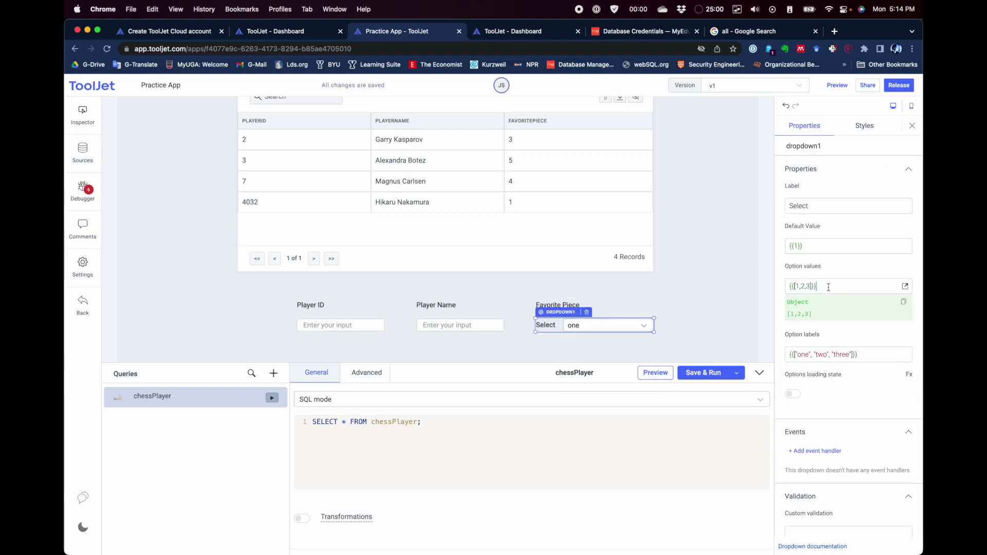
pyautogui.hotkey('alt', 'Tab')
pyautogui.hotkey('alt', 'Tab')
# Step: Read the chessPiece IDs in MySQL Workbench (Pawn 1, Knight 2, Bishop 3, Rook 4, Queen 5) and return to ToolJet
pyautogui.scroll(3, 412, 251)
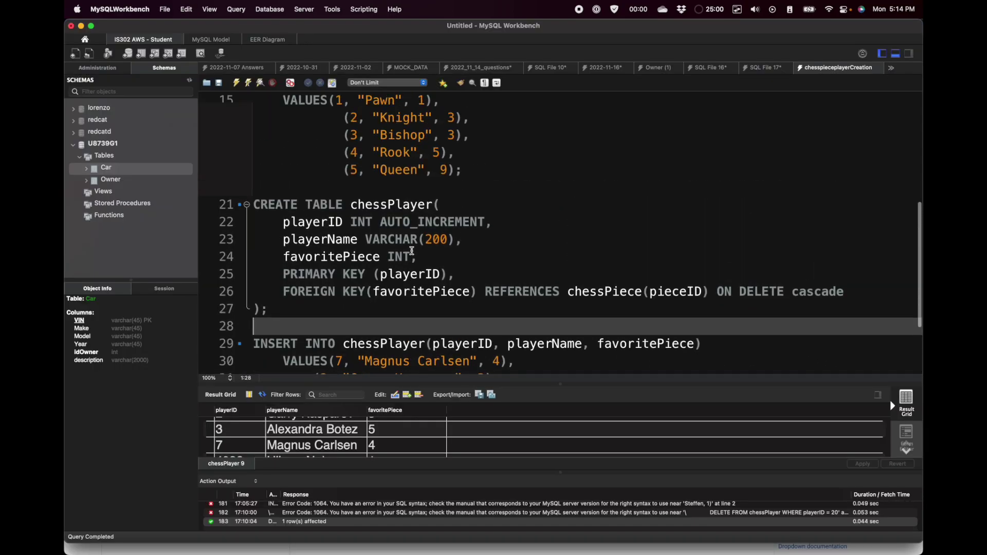
pyautogui.scroll(-5, 412, 250)
pyautogui.scroll(8, 412, 250)
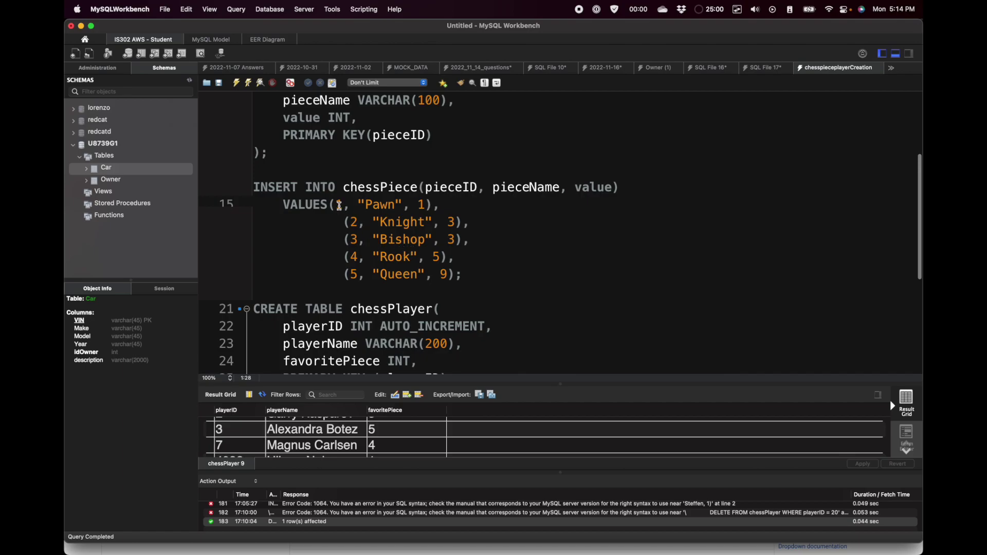
pyautogui.click(341, 205)
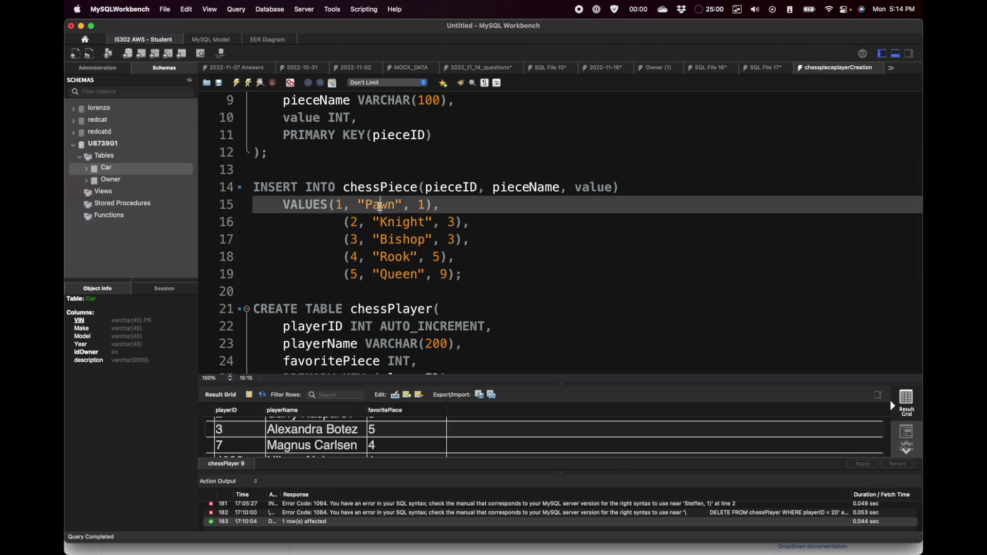
pyautogui.click(355, 224)
pyautogui.click(359, 240)
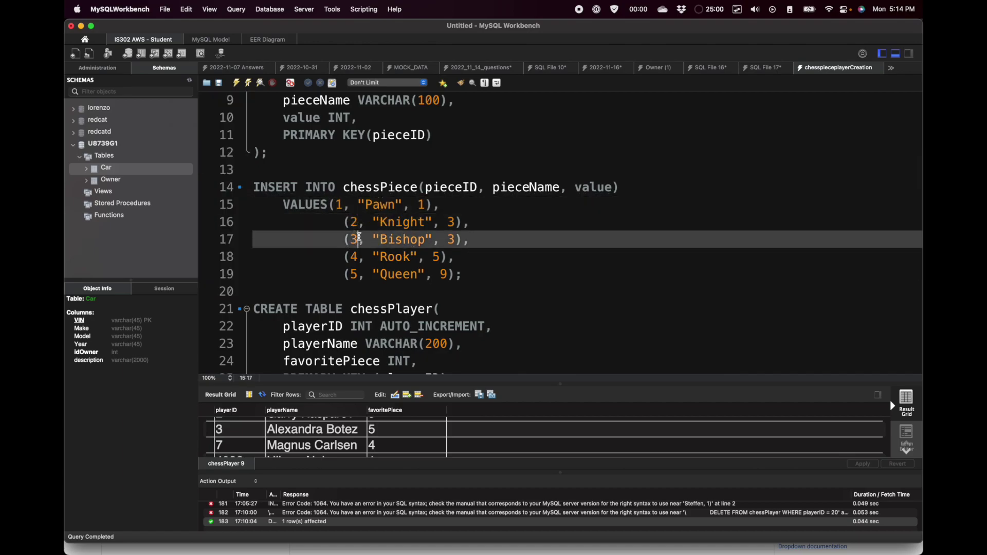
pyautogui.click(352, 260)
pyautogui.click(359, 275)
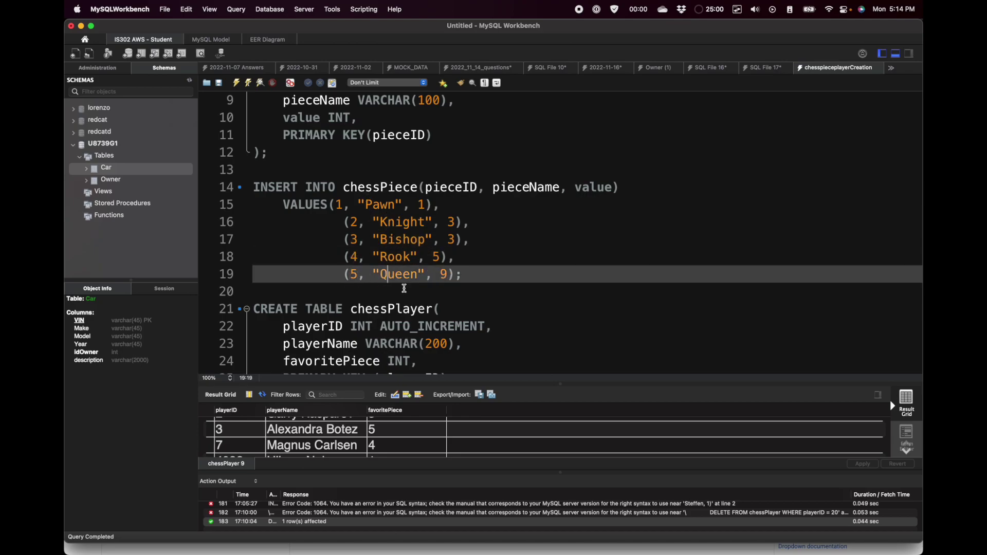
pyautogui.press('super+Tab')
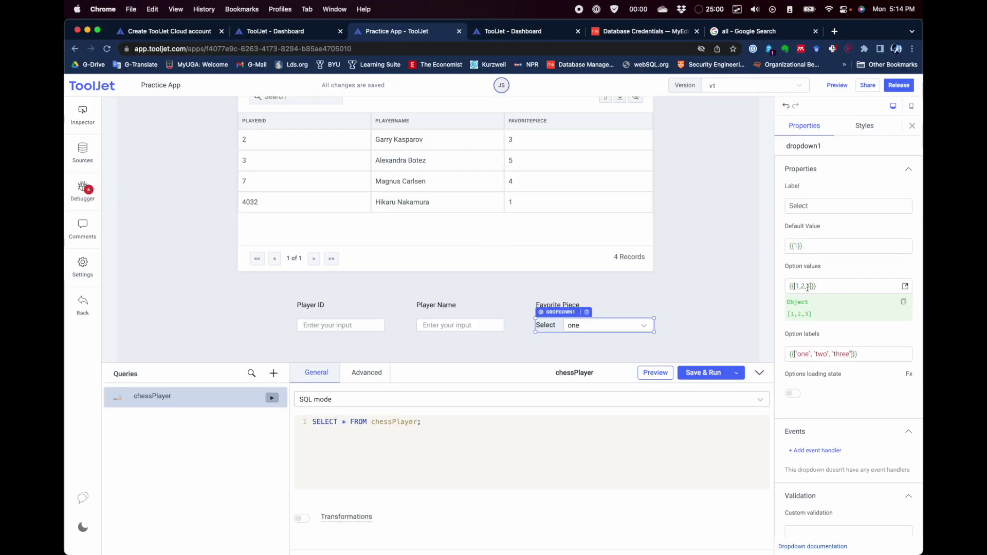
# Step: Extend the dropdown's option values to 1, 2, 3, 4, 5
pyautogui.write(',4,6')
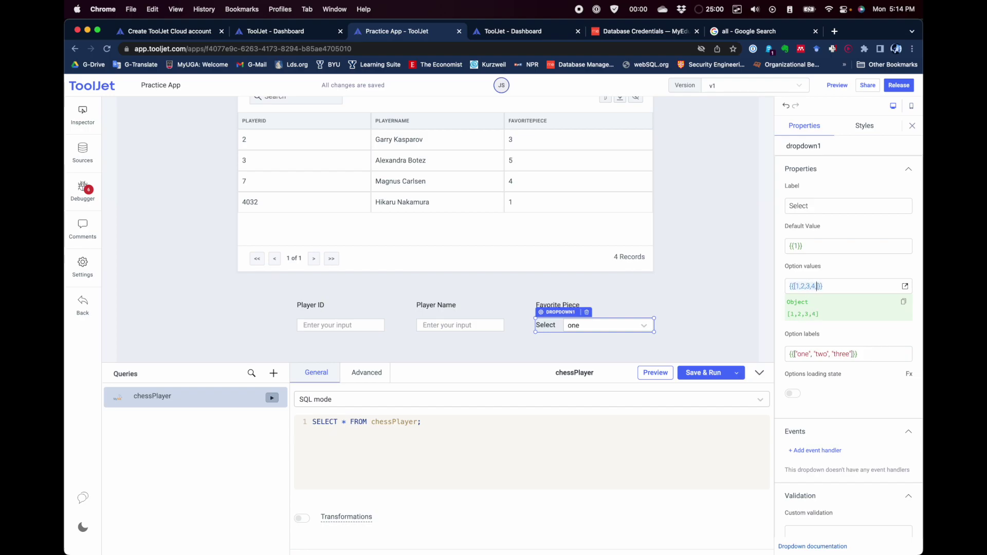
pyautogui.press('BackSpace')
pyautogui.write('5')
# Step: Set the option labels to pawn, knight, bishop, rook and queen and check the list
pyautogui.doubleClick(803, 353)
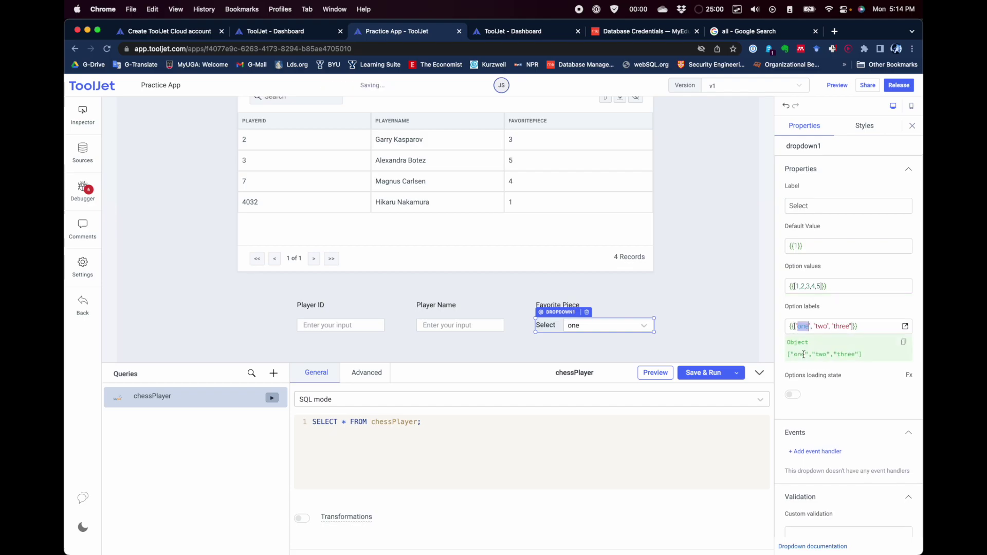
pyautogui.write('pawn')
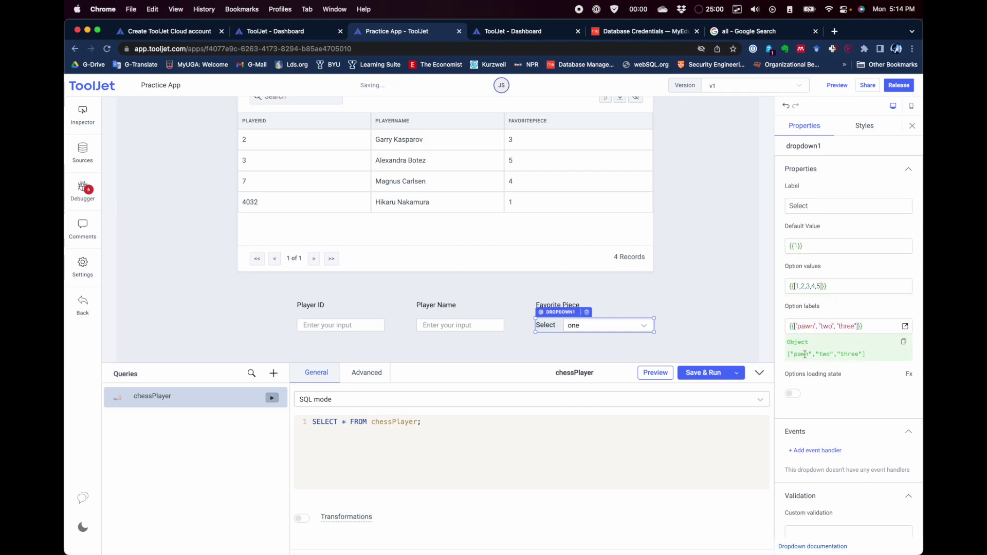
pyautogui.doubleClick(827, 326)
pyautogui.press('super+Tab')
pyautogui.press('super+Tab')
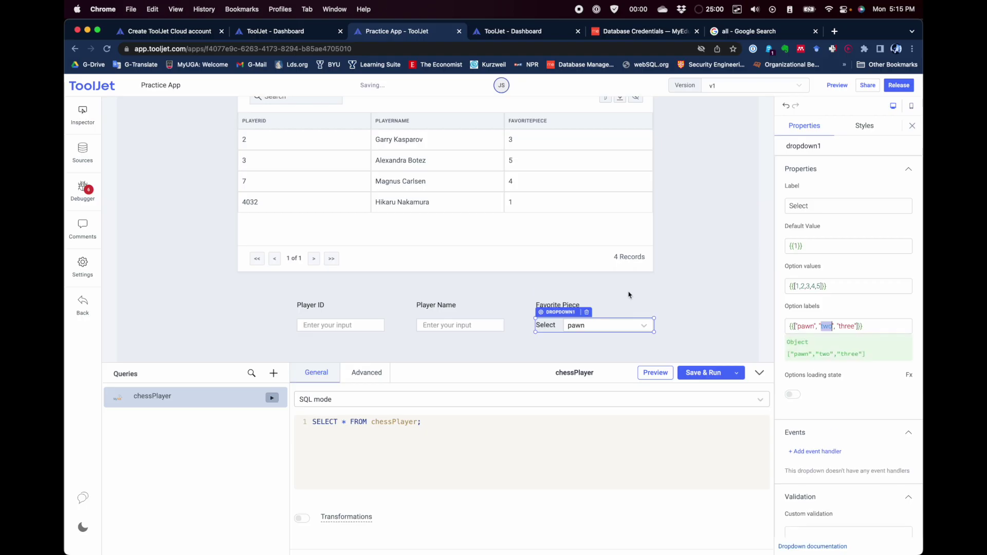
pyautogui.write('knight')
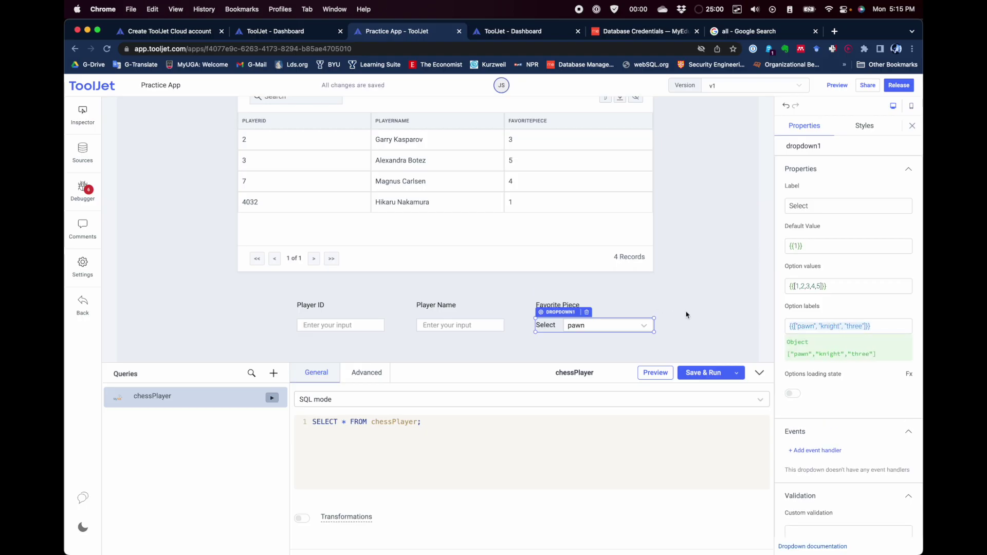
pyautogui.doubleClick(854, 327)
pyautogui.write('bishop')
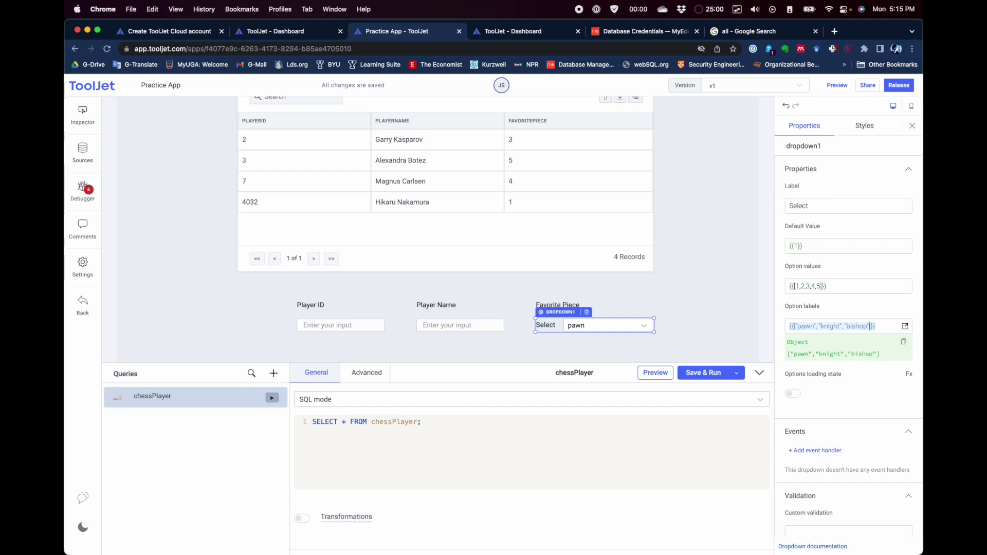
pyautogui.write(',"rook')
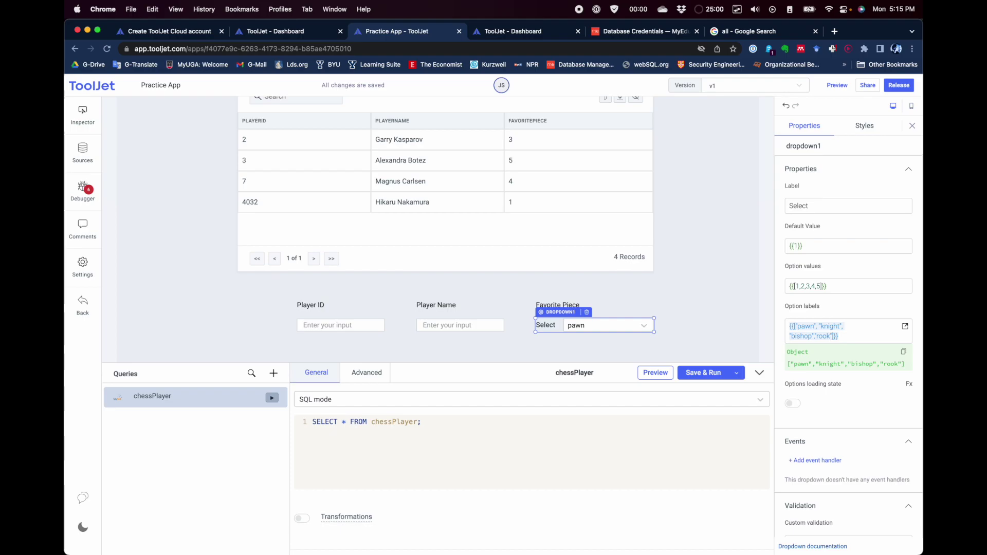
pyautogui.write(', "')
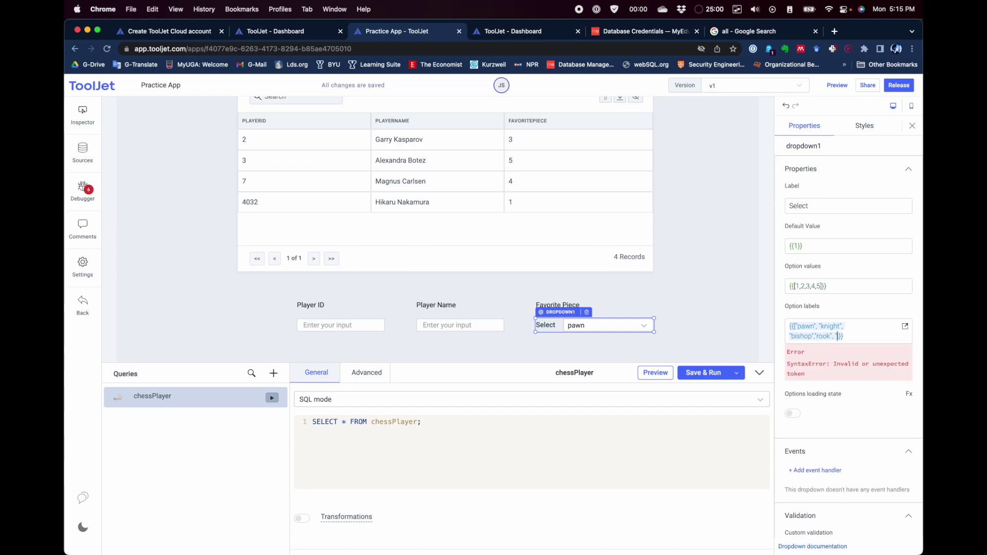
pyautogui.write('"queen')
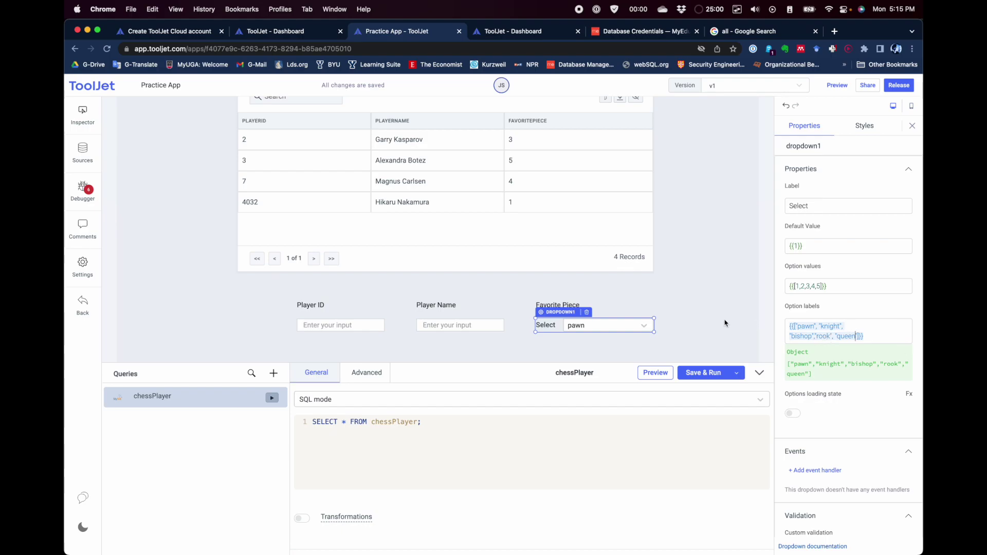
pyautogui.click(726, 298)
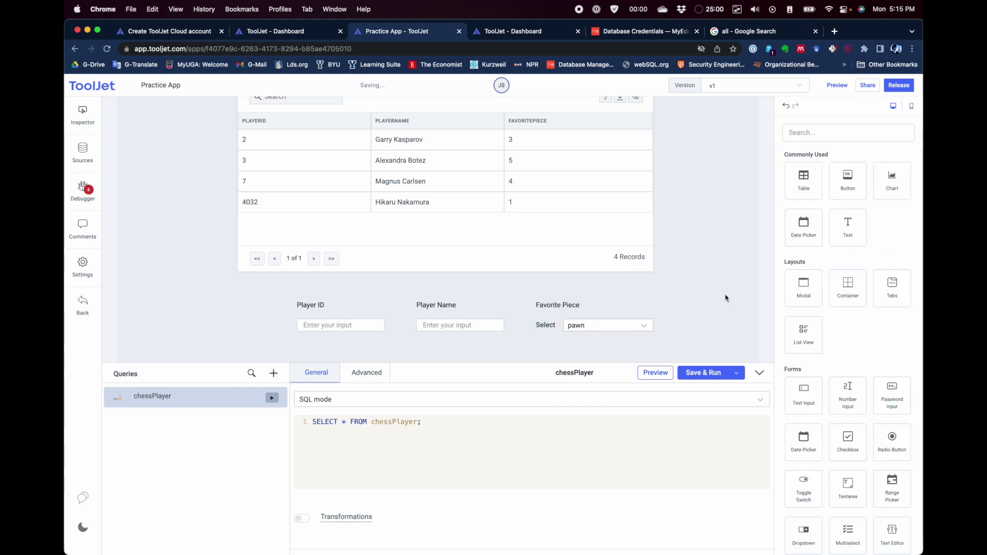
pyautogui.click(644, 328)
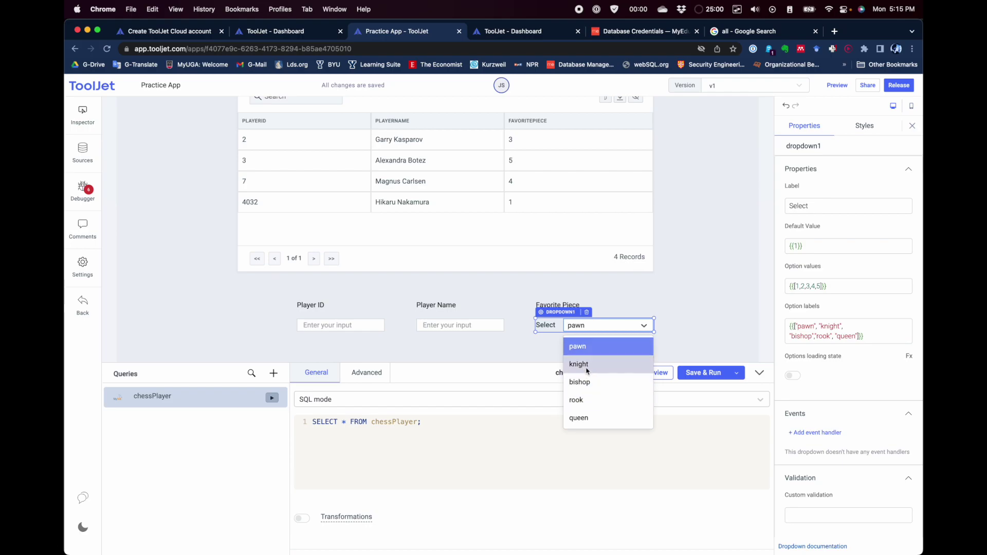
# Step: Review the Favorite Piece dropdown's option labels against its values 1–5
pyautogui.click(685, 312)
pyautogui.click(625, 325)
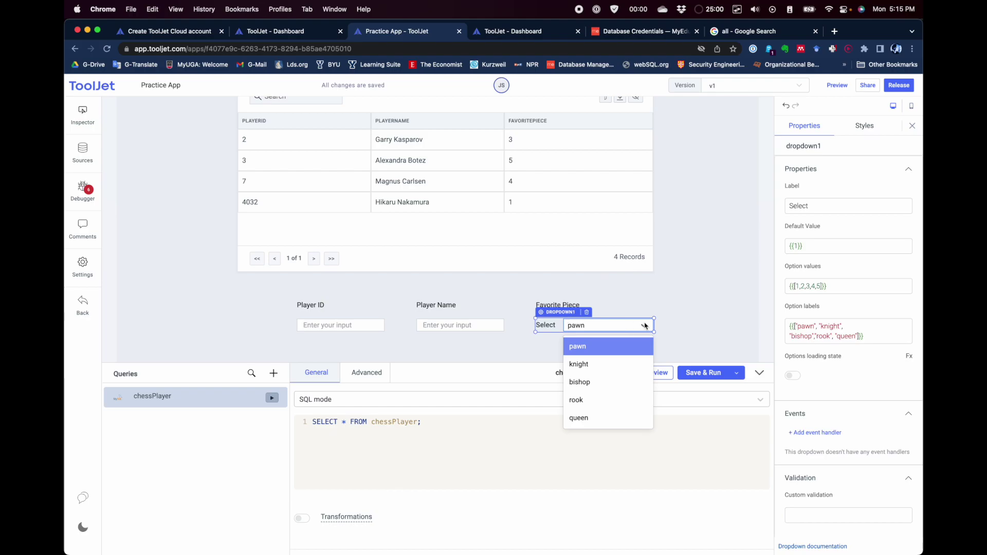
pyautogui.click(801, 328)
pyautogui.moveTo(800, 328)
pyautogui.mouseDown()
pyautogui.moveTo(837, 335)
pyautogui.moveTo(810, 329)
pyautogui.mouseUp()
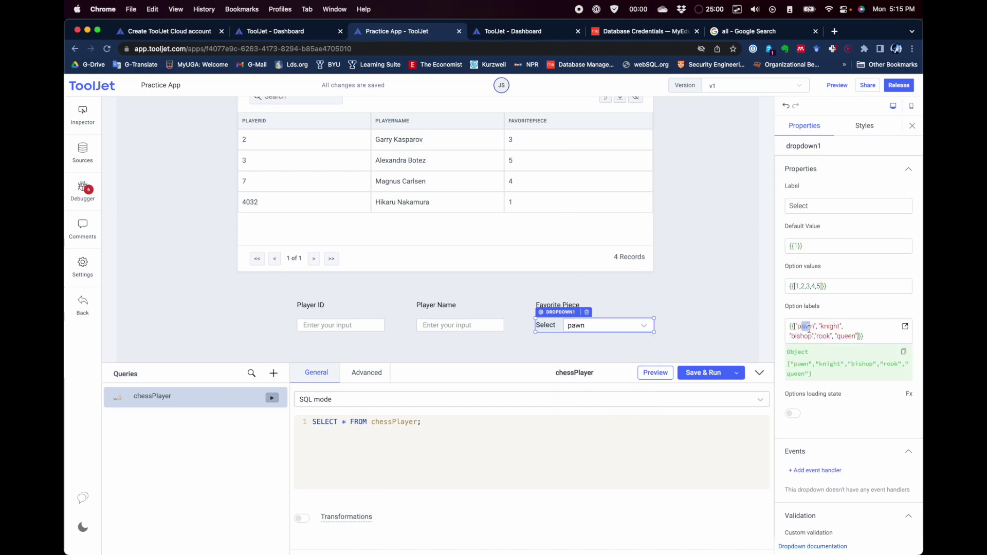
pyautogui.moveTo(799, 287); pyautogui.dragTo(813, 286)
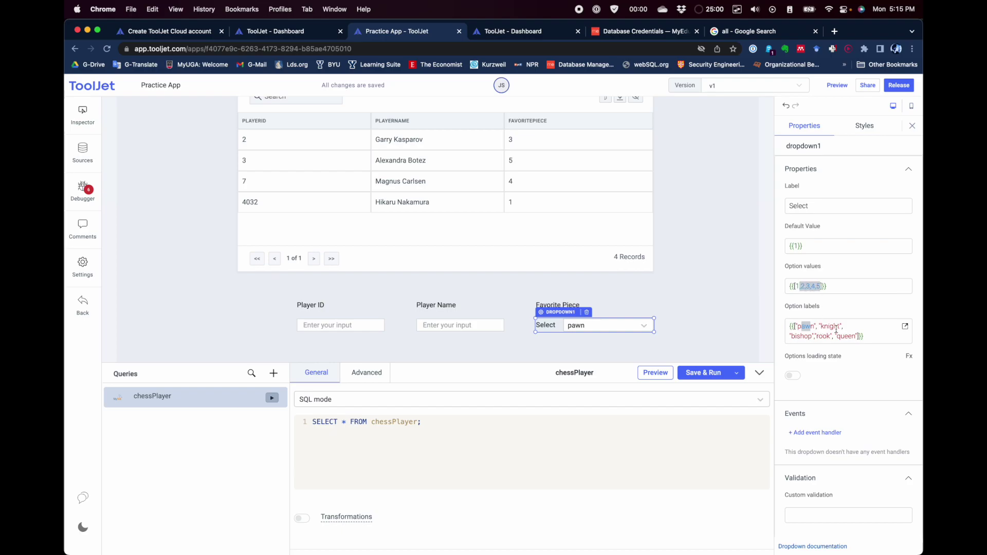
pyautogui.click(675, 301)
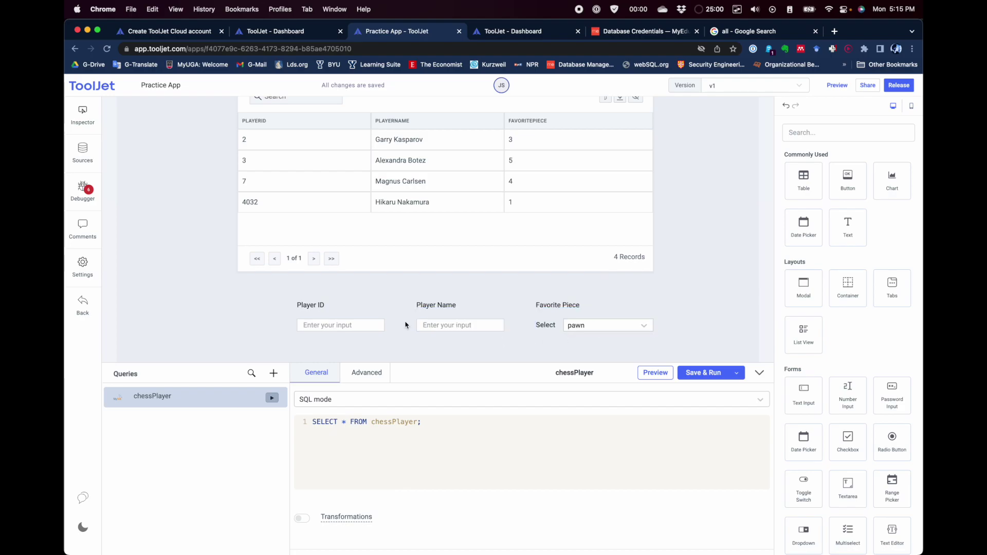
# Step: Enter test data: Player ID 20, a player's name, and knight as the favourite piece
pyautogui.scroll(-2, 406, 325)
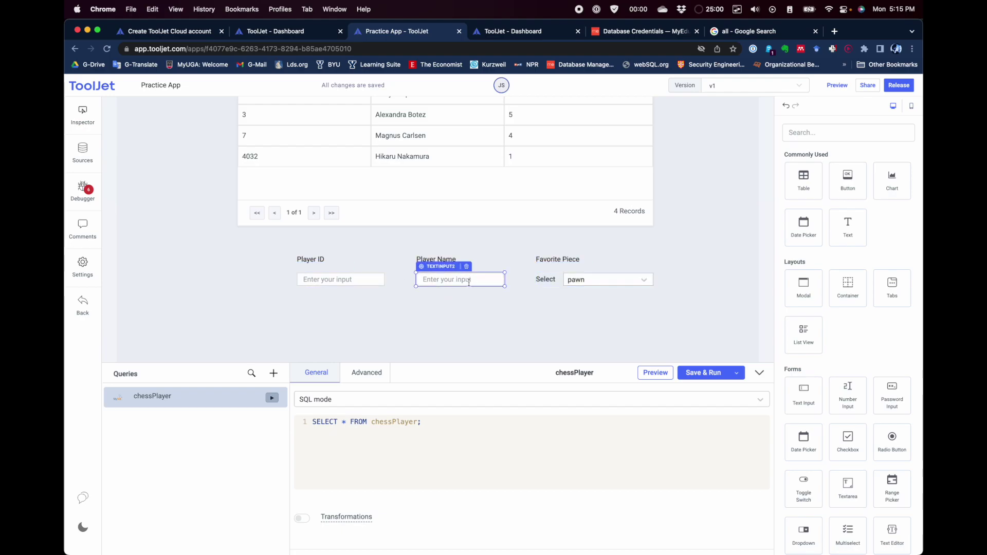
pyautogui.click(330, 280)
pyautogui.write('20')
pyautogui.click(452, 282)
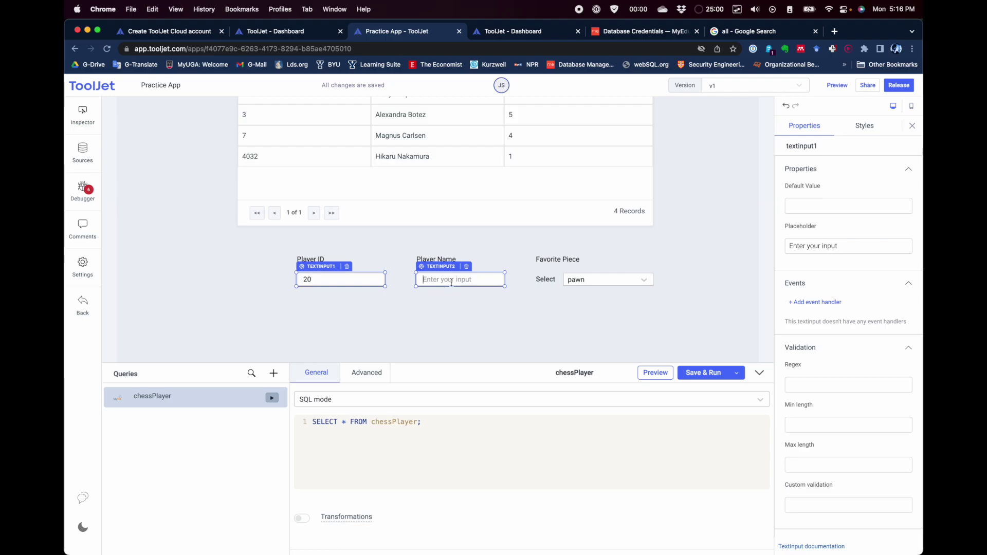
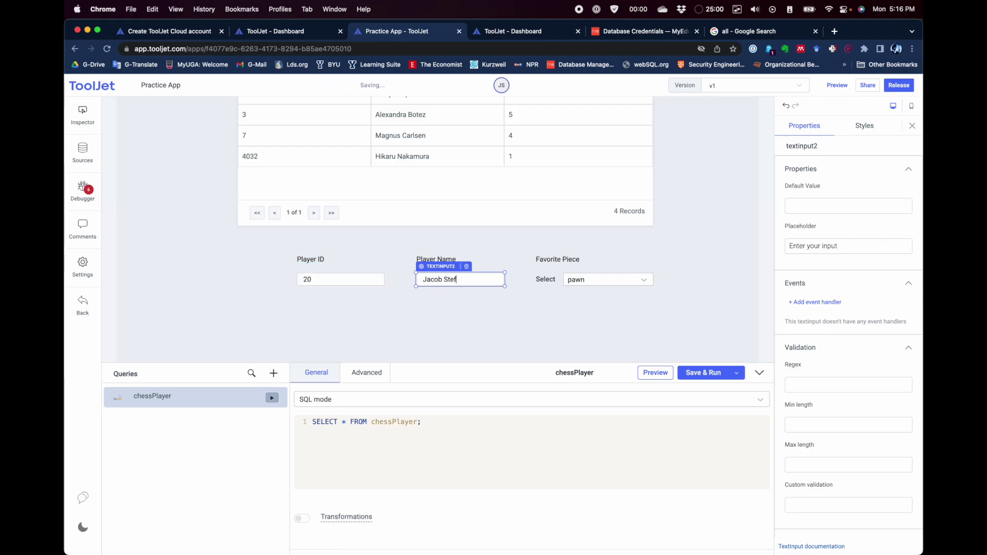
pyautogui.click(442, 315)
pyautogui.click(643, 279)
pyautogui.click(624, 319)
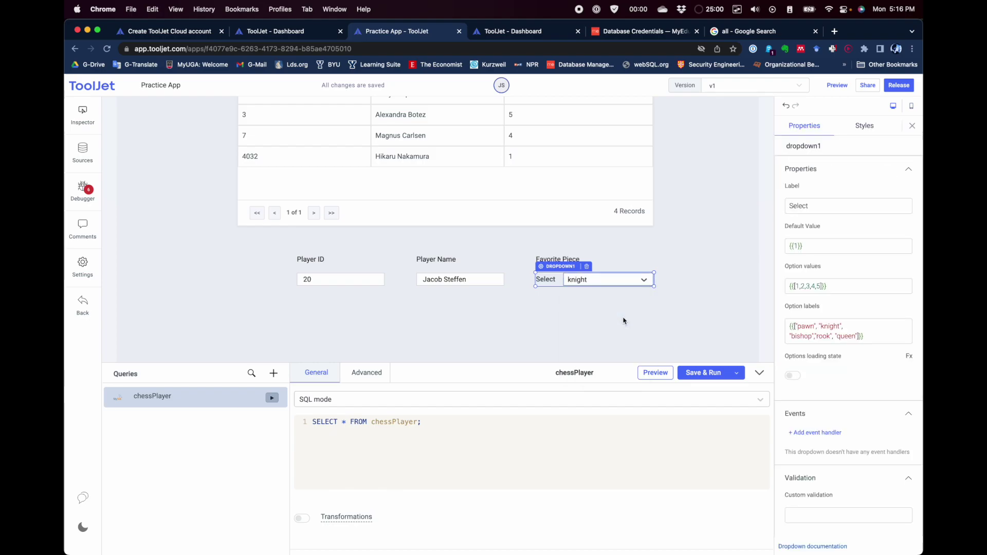
pyautogui.click(481, 316)
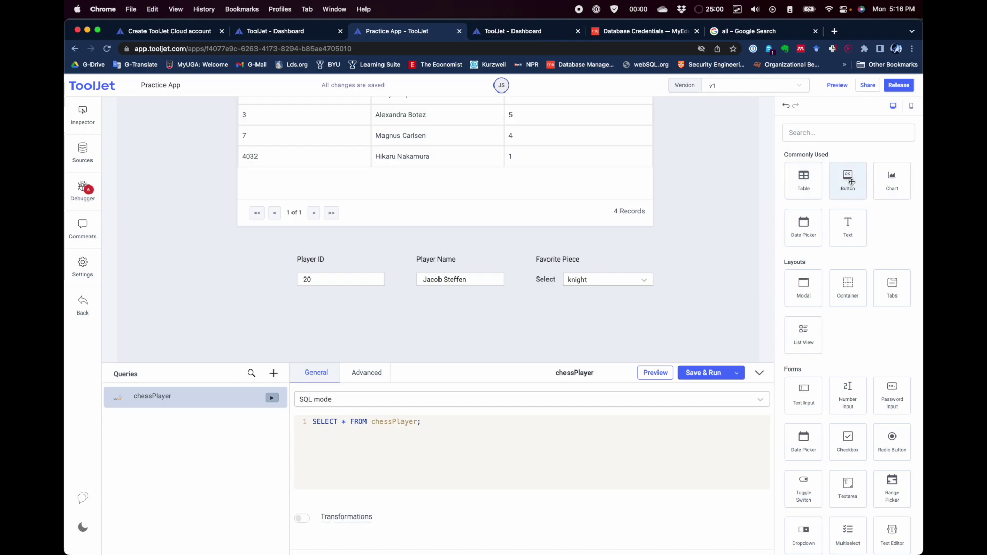
# Step: Add a button below the Player Name input and set its text to 'Insert New Player'
pyautogui.moveTo(848, 177); pyautogui.dragTo(437, 311)
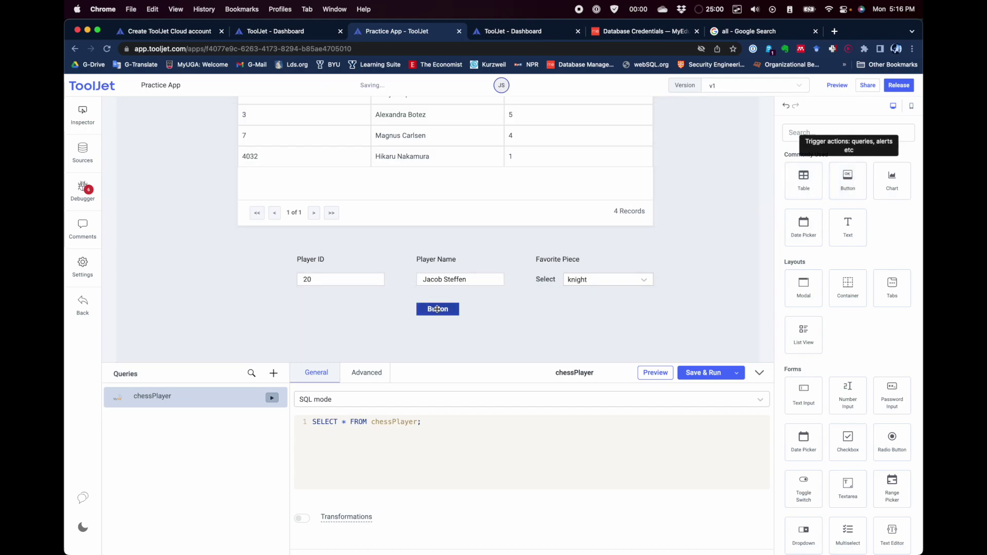
pyautogui.click(728, 209)
pyautogui.click(438, 309)
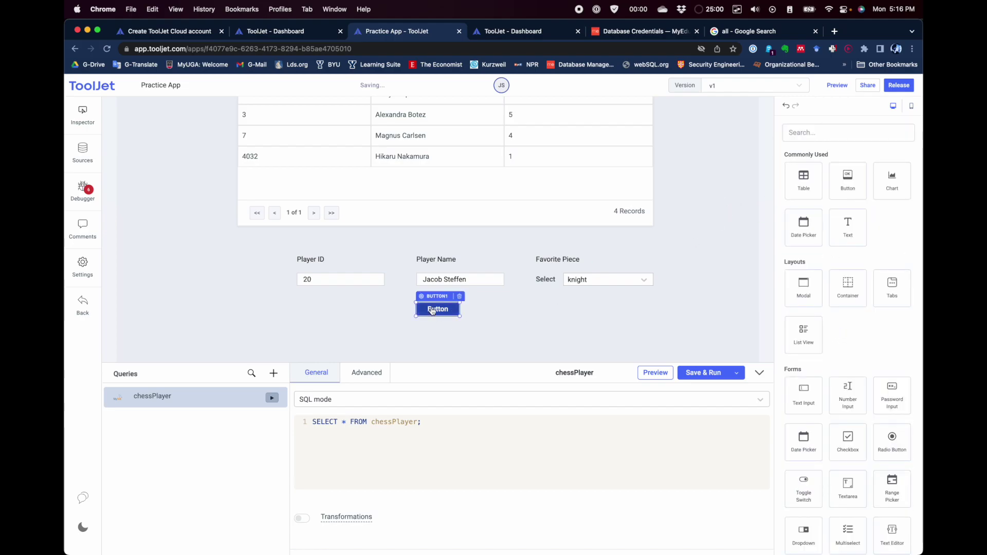
pyautogui.doubleClick(803, 206)
pyautogui.write('Insert New Player')
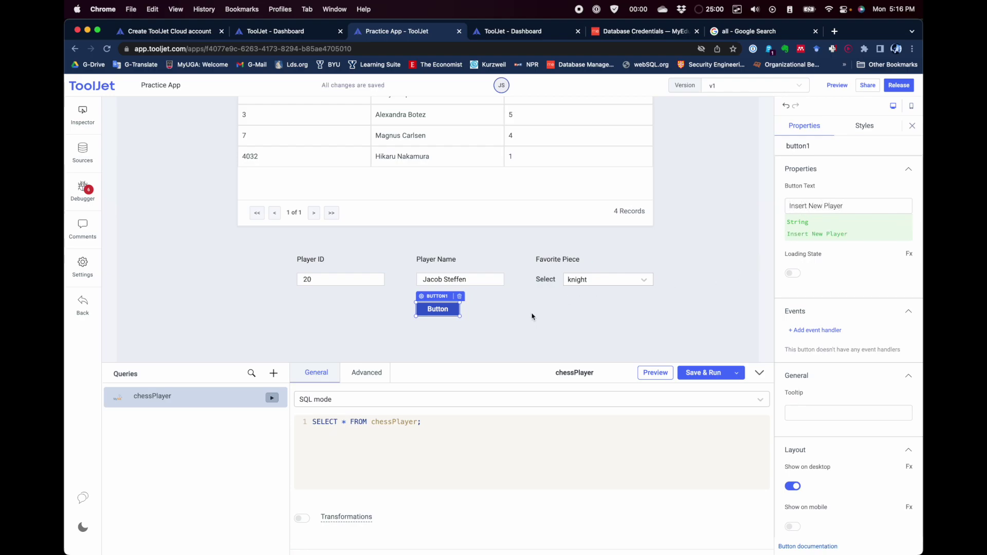
# Step: Widen the button so the full 'Insert New Player' label fits
pyautogui.click(532, 316)
pyautogui.click(452, 310)
pyautogui.moveTo(461, 318); pyautogui.dragTo(490, 317)
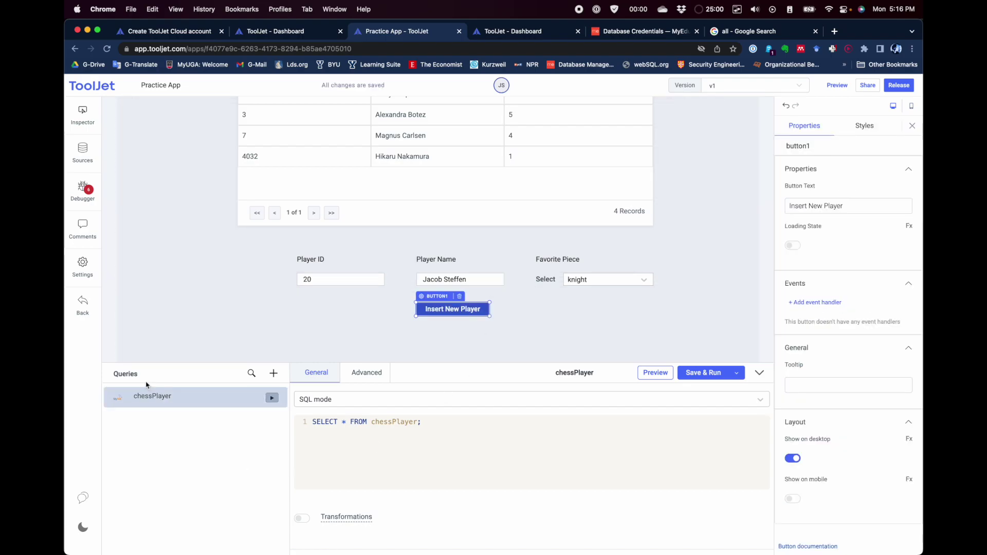
# Step: Create a new MySQLPersonal query named InsertChessPlayer
pyautogui.click(274, 375)
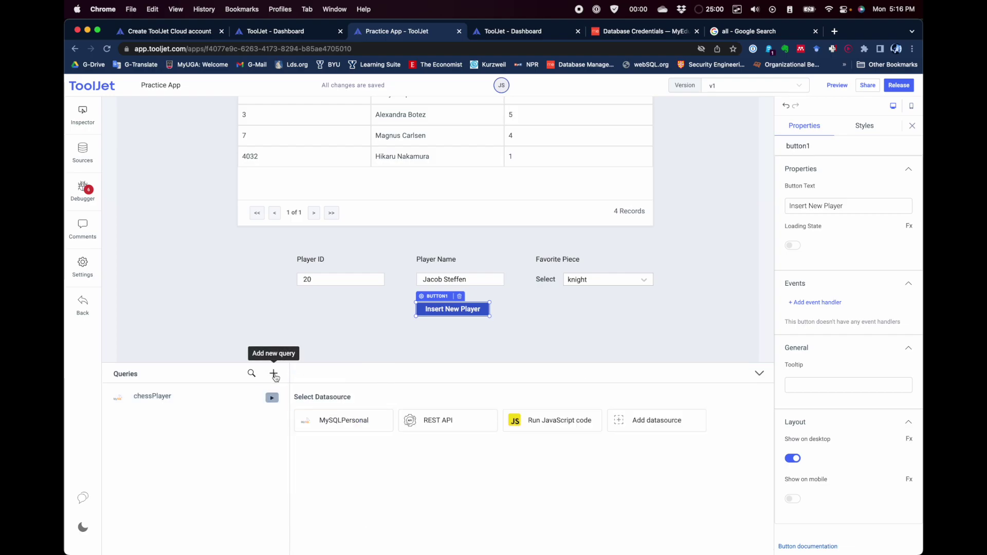
pyautogui.click(360, 425)
pyautogui.click(560, 373)
pyautogui.doubleClick(564, 374)
pyautogui.write('INsertChessPlayer')
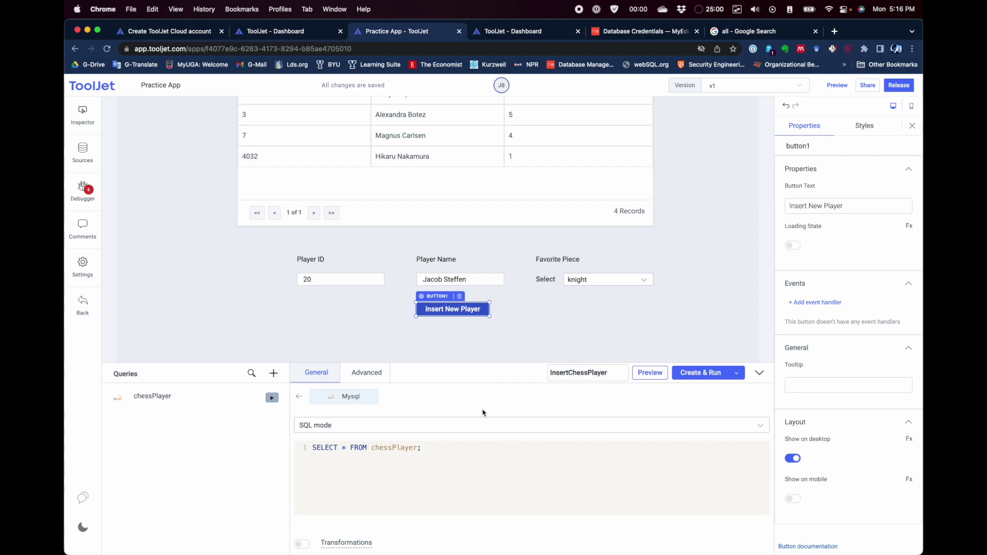
# Step: Select the query's SELECT * FROM chessPlayer statement and switch to MySQL Workbench
pyautogui.click(474, 402)
pyautogui.moveTo(440, 449); pyautogui.dragTo(310, 449)
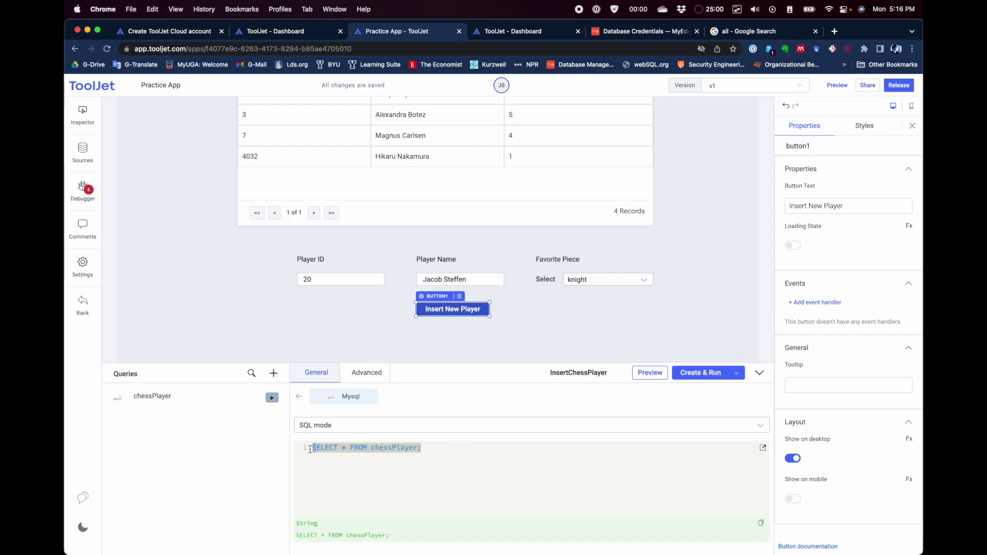
pyautogui.hotkey('alt', 'Tab')
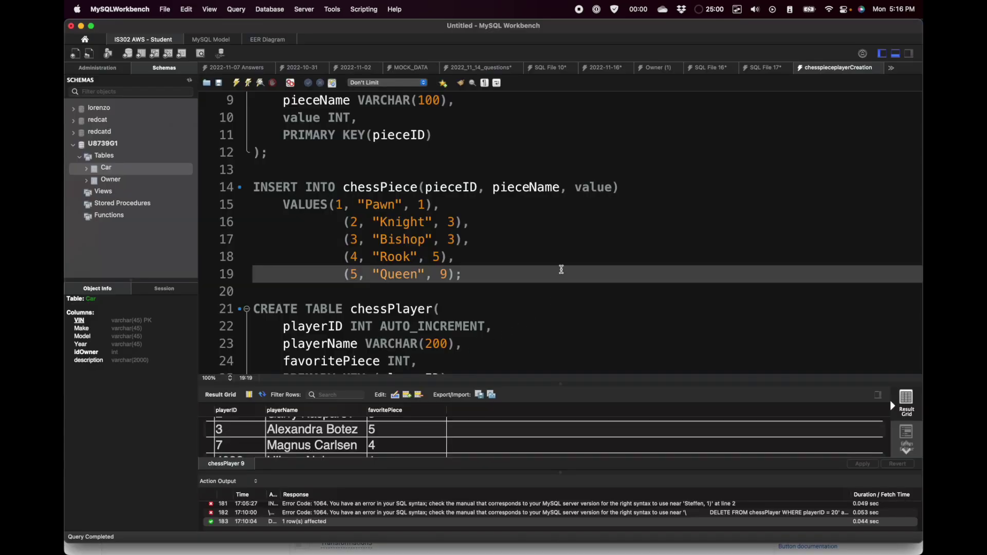
# Step: Copy the chessPlayer INSERT statement through its first player row, then return to ToolJet
pyautogui.scroll(-5, 428, 212)
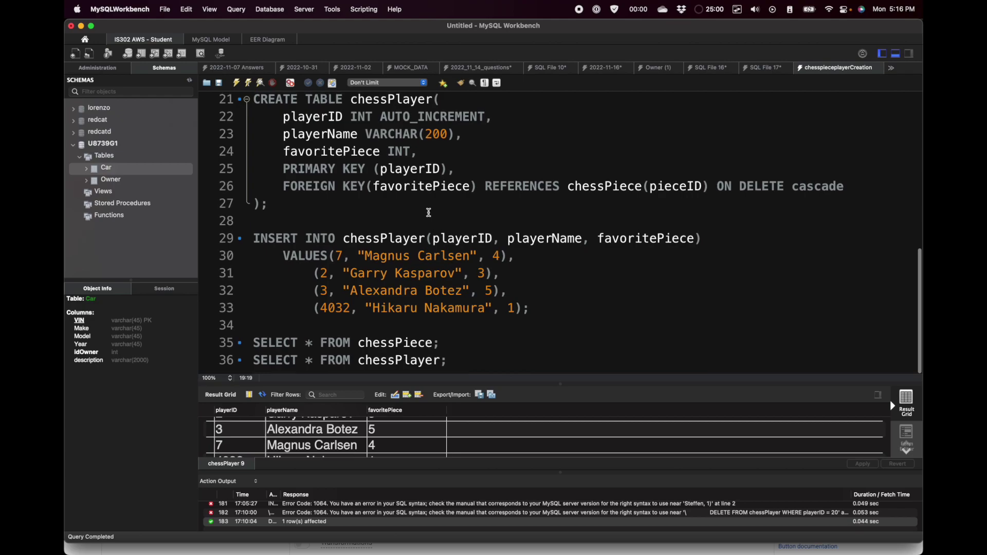
pyautogui.moveTo(305, 239); pyautogui.dragTo(252, 241)
pyautogui.press('super+c')
pyautogui.click(562, 257)
pyautogui.click(503, 257)
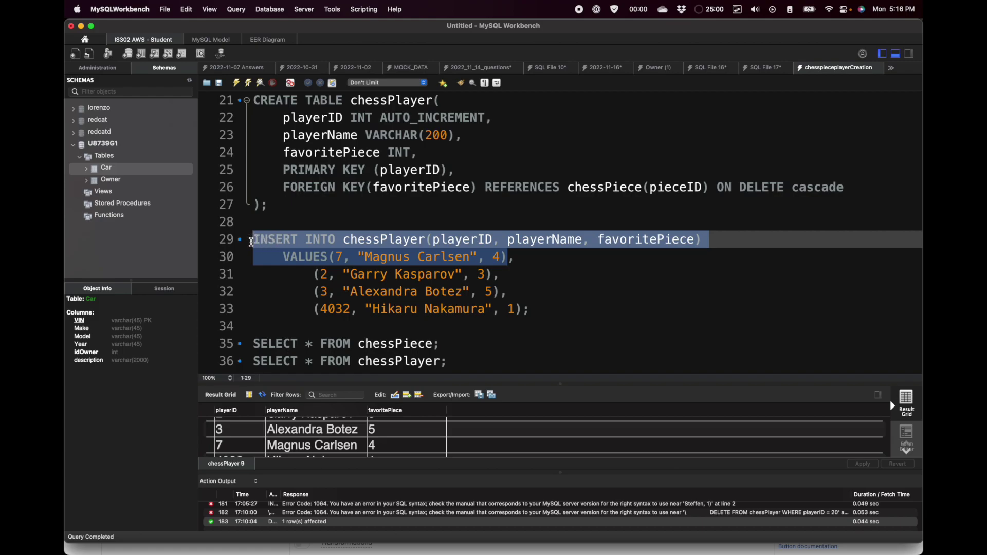
pyautogui.press('super+Tab')
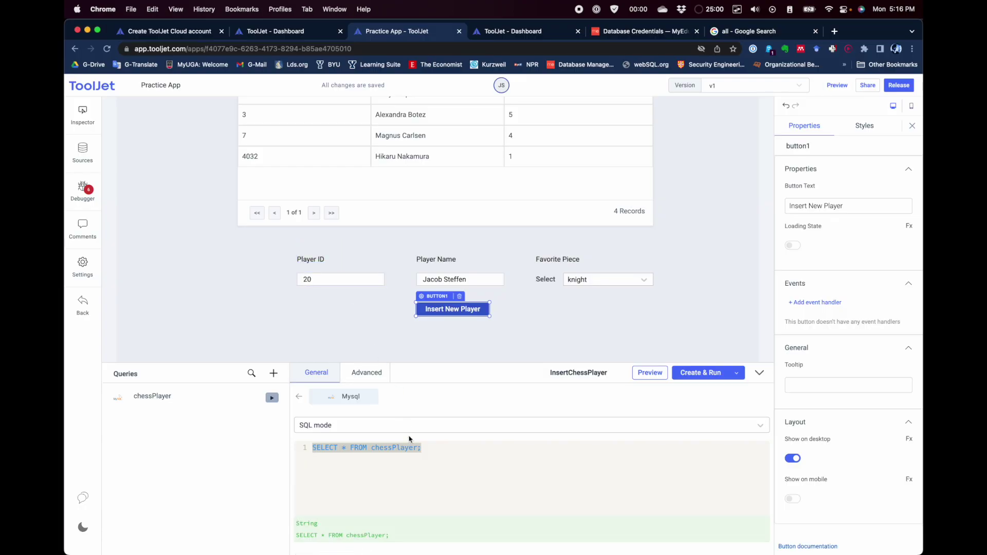
# Step: Replace the SELECT with INSERT INTO chessPlayer(playerID, playerName, favoritePiece) and the sample values 7, name, 4
pyautogui.press('super+v')
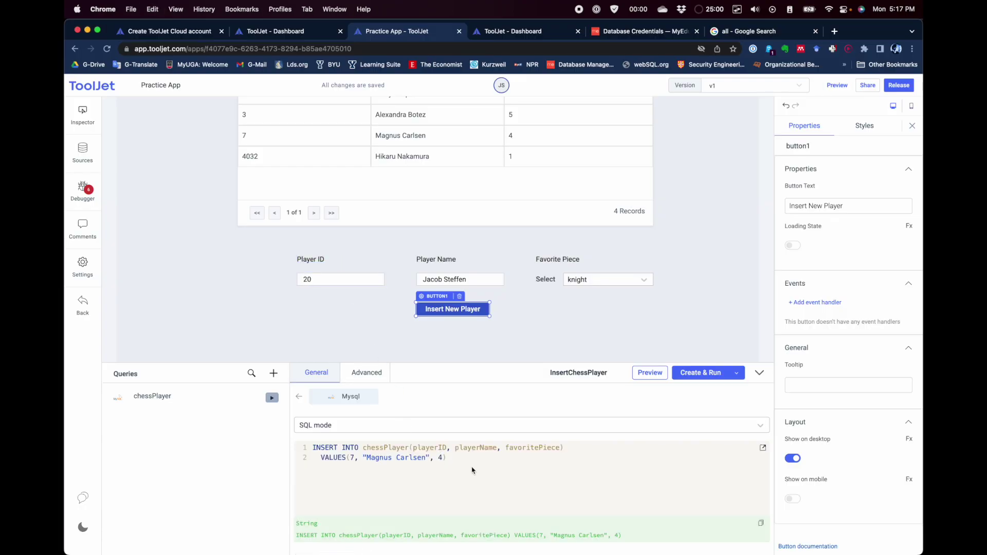
pyautogui.moveTo(350, 458); pyautogui.dragTo(440, 456)
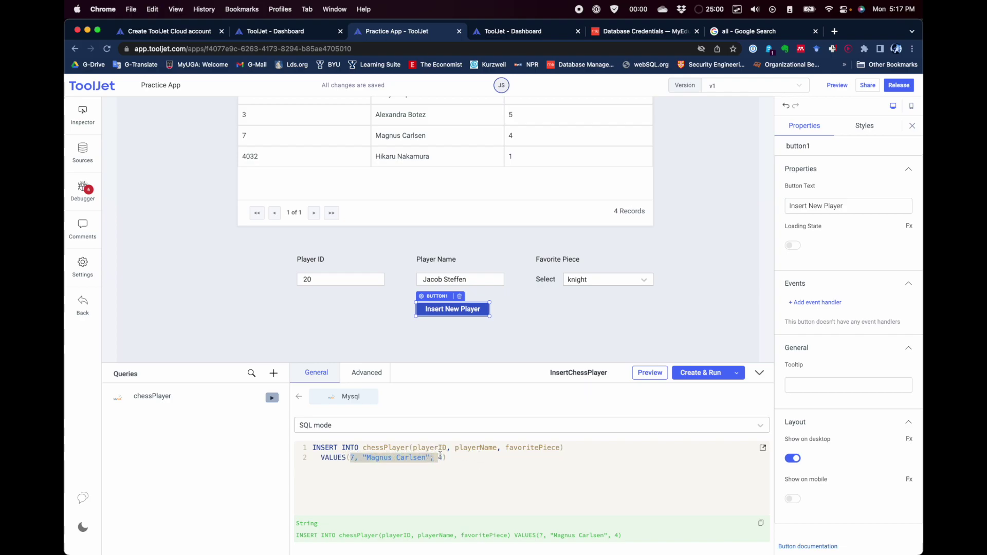
pyautogui.click(354, 457)
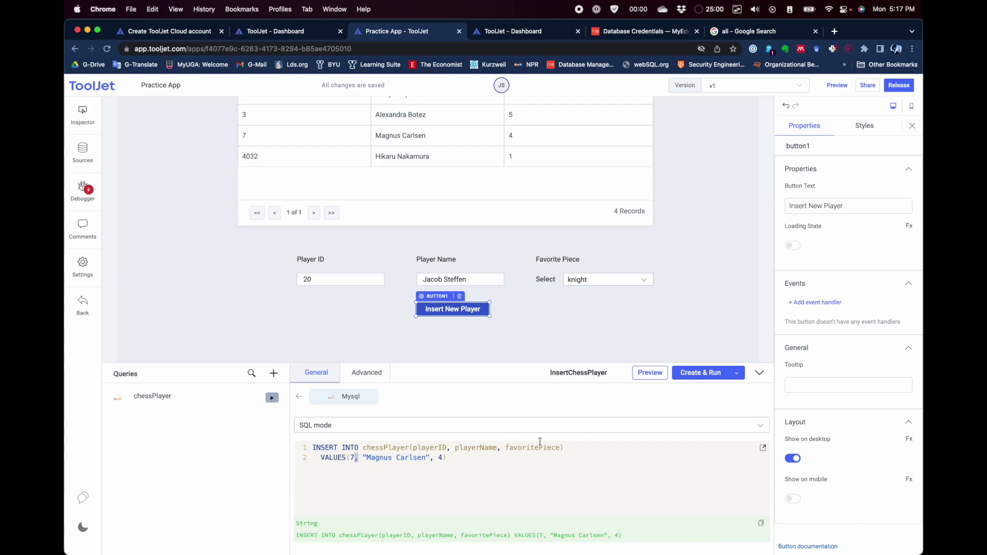
pyautogui.scroll(-1, 477, 453)
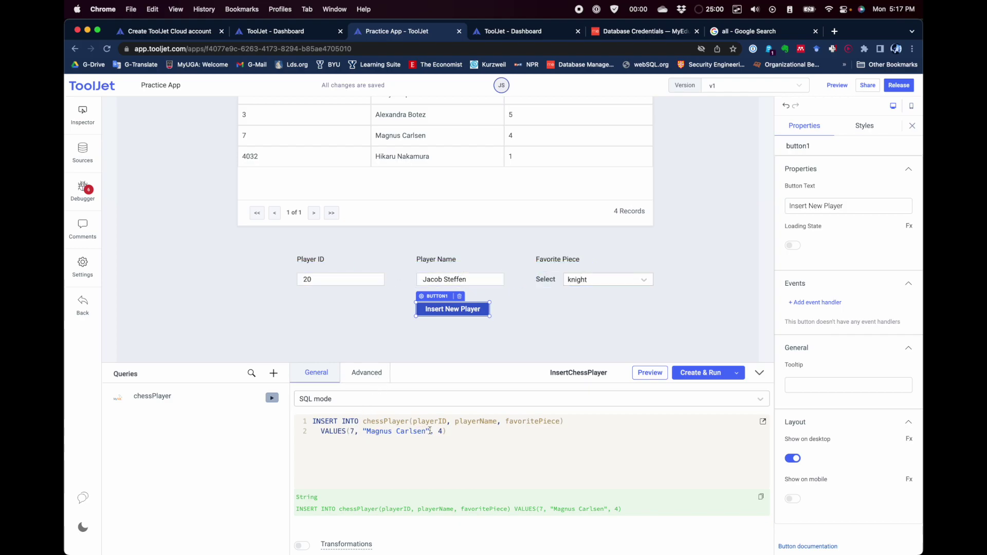
pyautogui.click(339, 325)
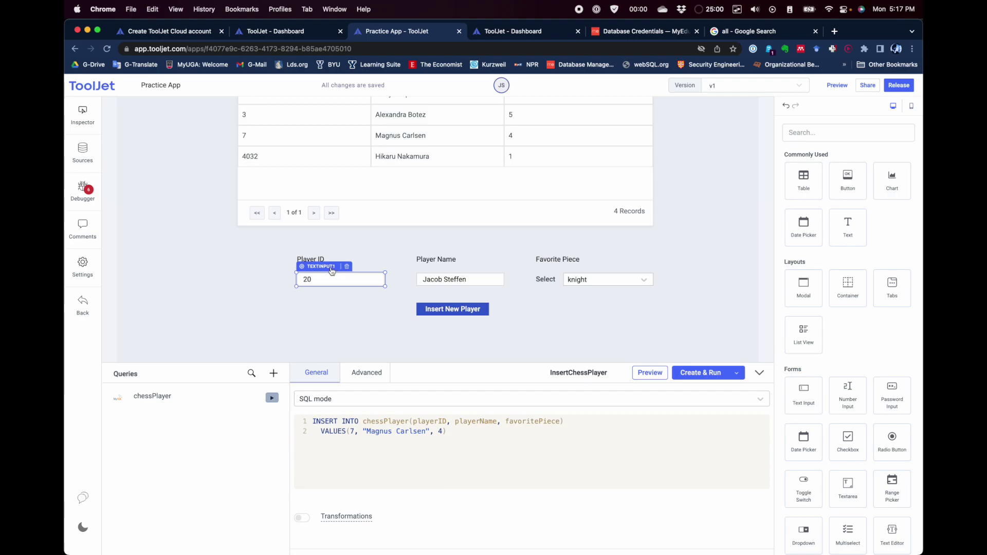
# Step: Rename the Player ID input to playerIDInput
pyautogui.click(332, 269)
pyautogui.doubleClick(809, 147)
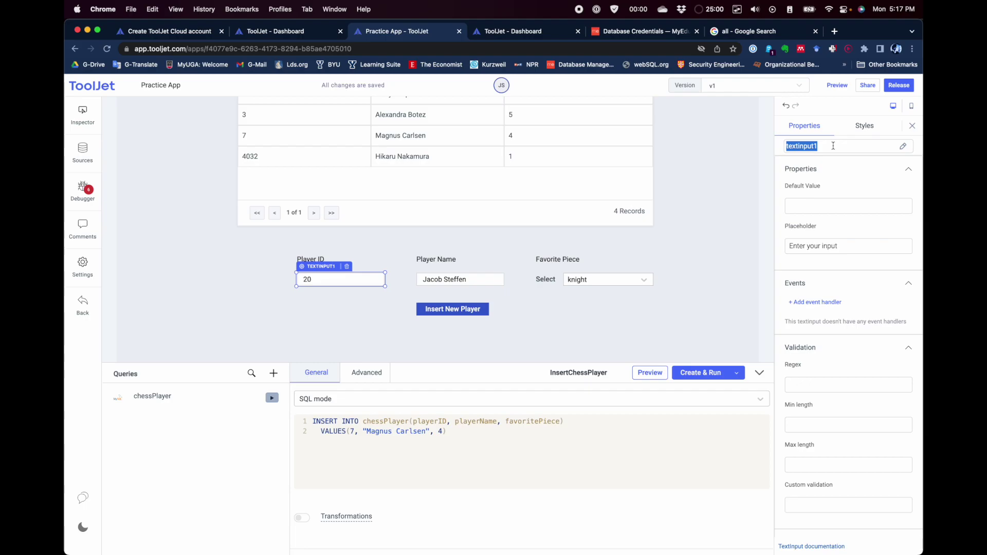
pyautogui.write('p')
pyautogui.write('put')
pyautogui.click(388, 309)
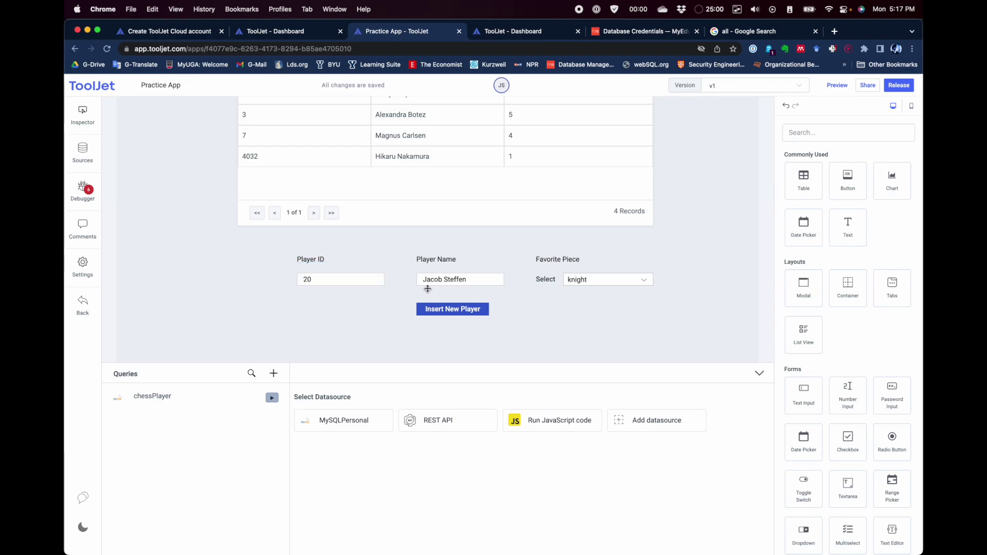
# Step: Rename the Player Name input from textinput2 to playerNameInput
pyautogui.click(445, 273)
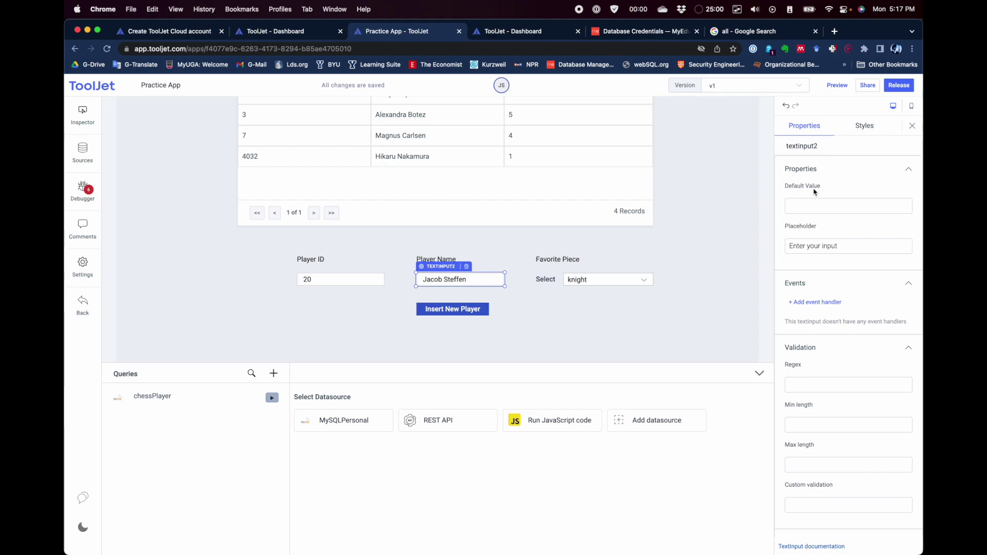
pyautogui.click(805, 146)
pyautogui.doubleClick(804, 146)
pyautogui.write('playerNam')
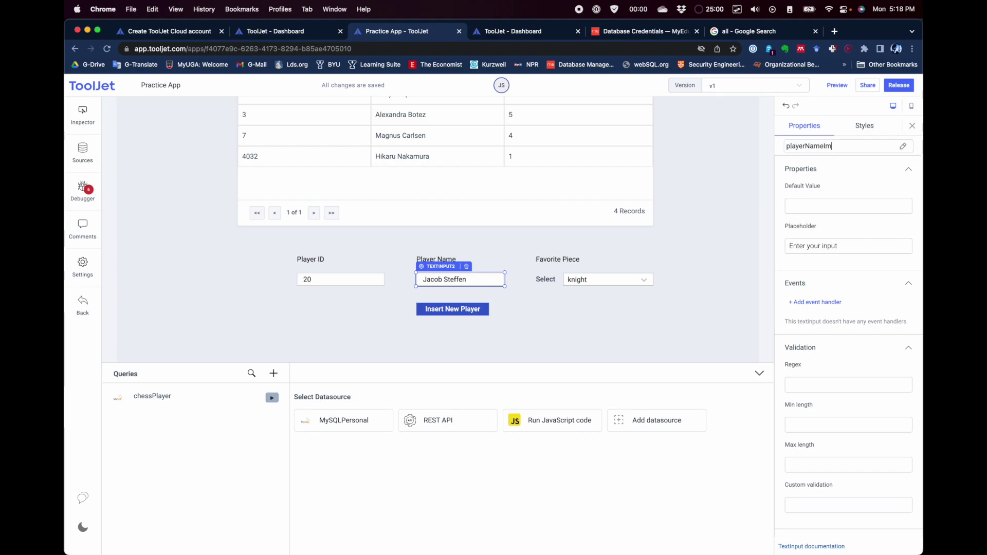
pyautogui.write('eIn')
pyautogui.click(586, 333)
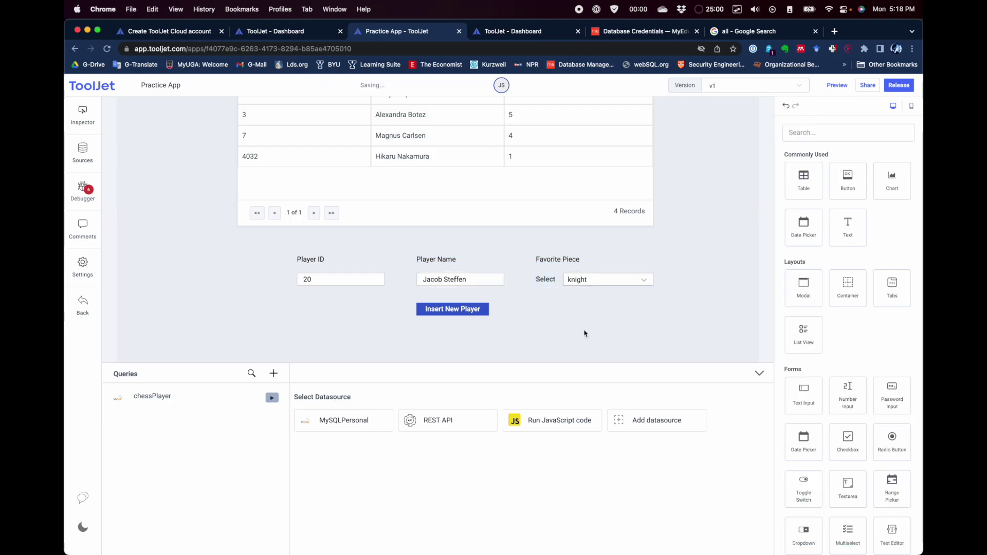
# Step: Rename the Favorite Piece dropdown from dropdown1 to favPieceInput
pyautogui.click(586, 281)
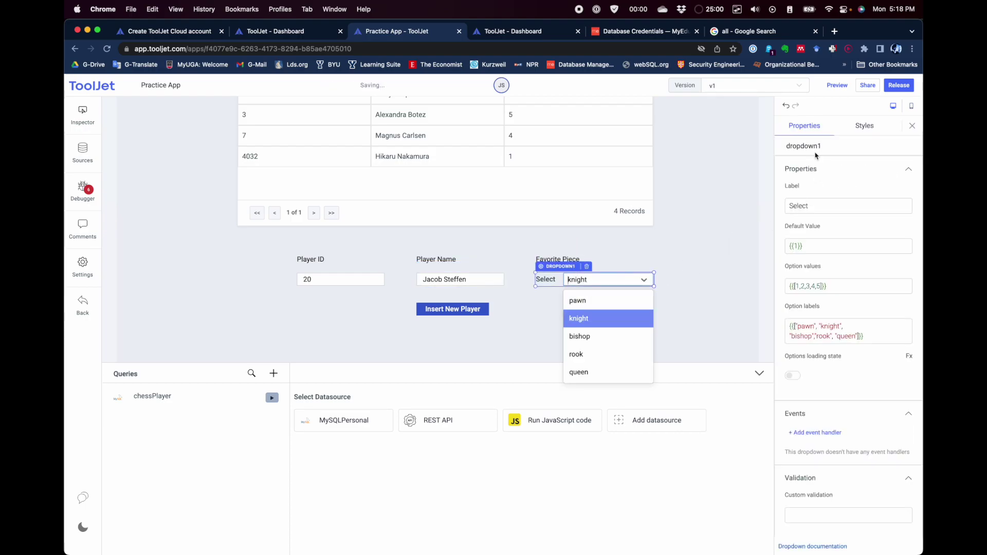
pyautogui.doubleClick(809, 146)
pyautogui.write('fav')
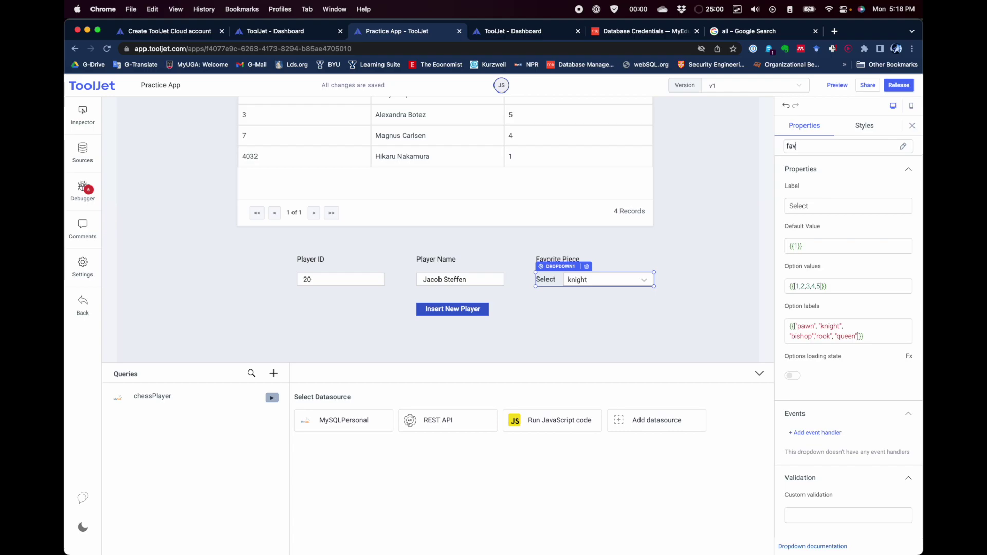
pyautogui.write('PieceInput')
pyautogui.click(617, 335)
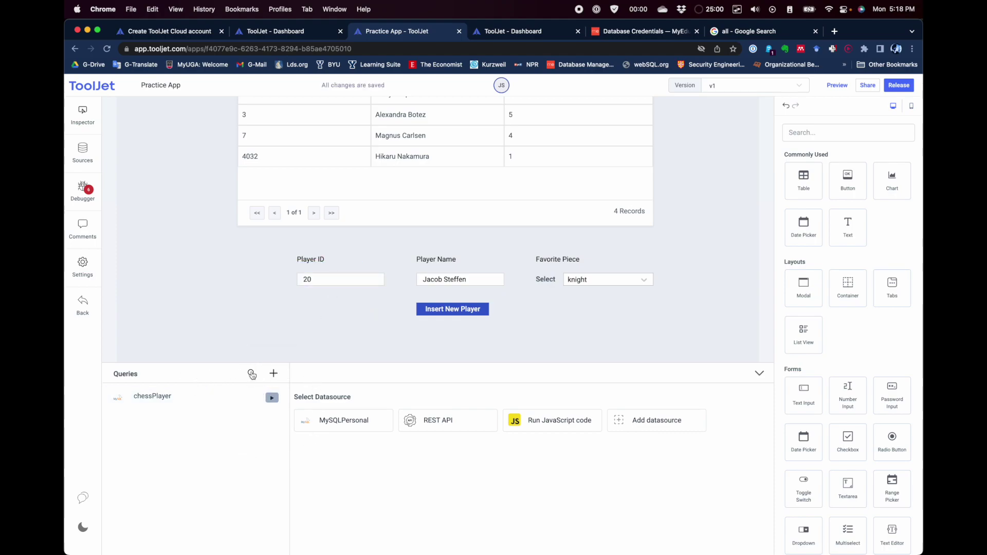
# Step: Replace the hard-coded player ID 7 in the insert query with {{components.playerIDInput.value}}
pyautogui.click(345, 421)
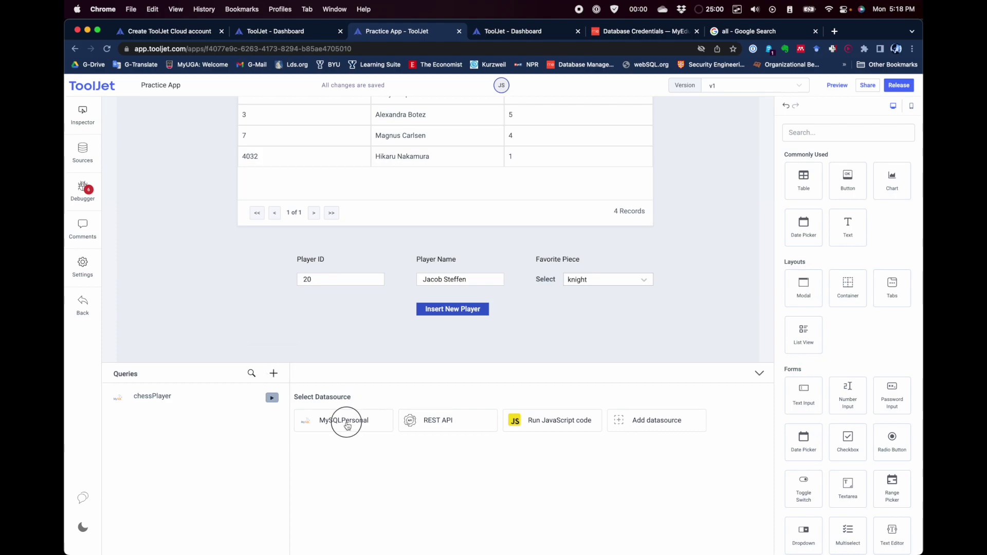
pyautogui.click(414, 458)
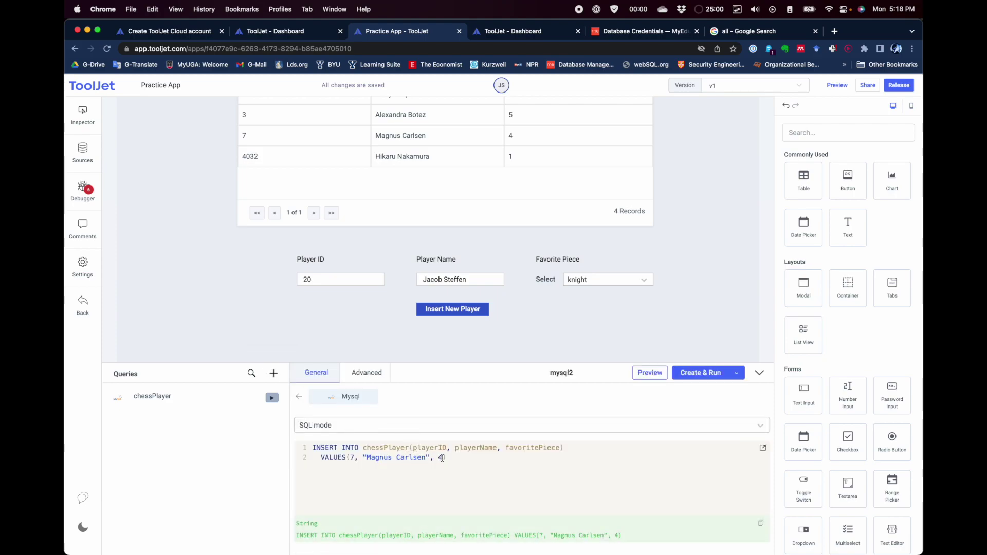
pyautogui.click(359, 458)
pyautogui.press('BackSpace')
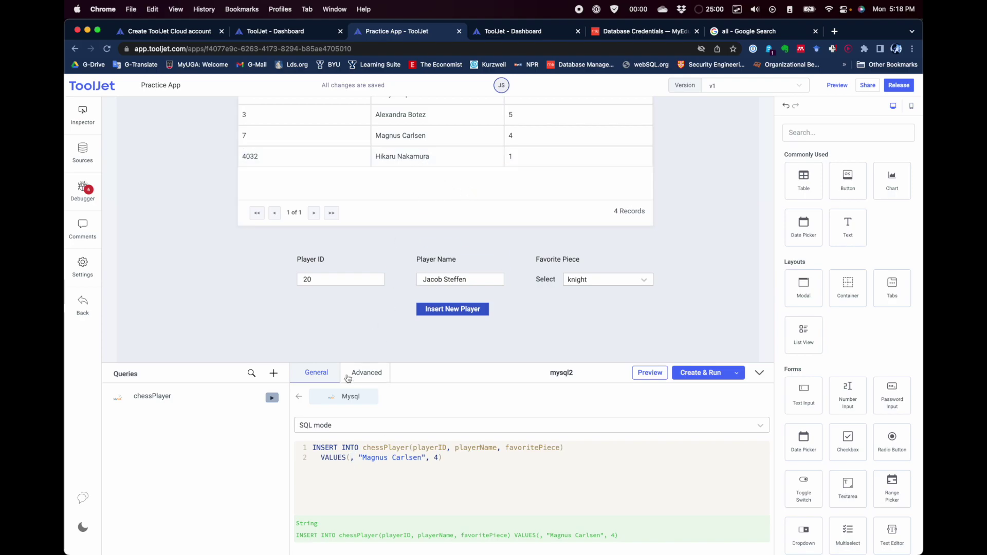
pyautogui.write('{{')
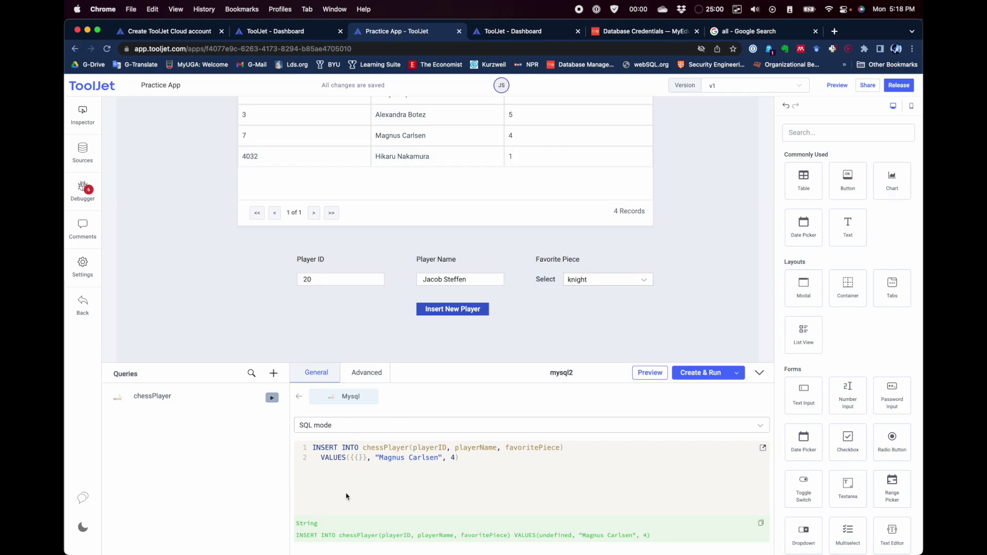
pyautogui.click(359, 458)
pyautogui.write('com')
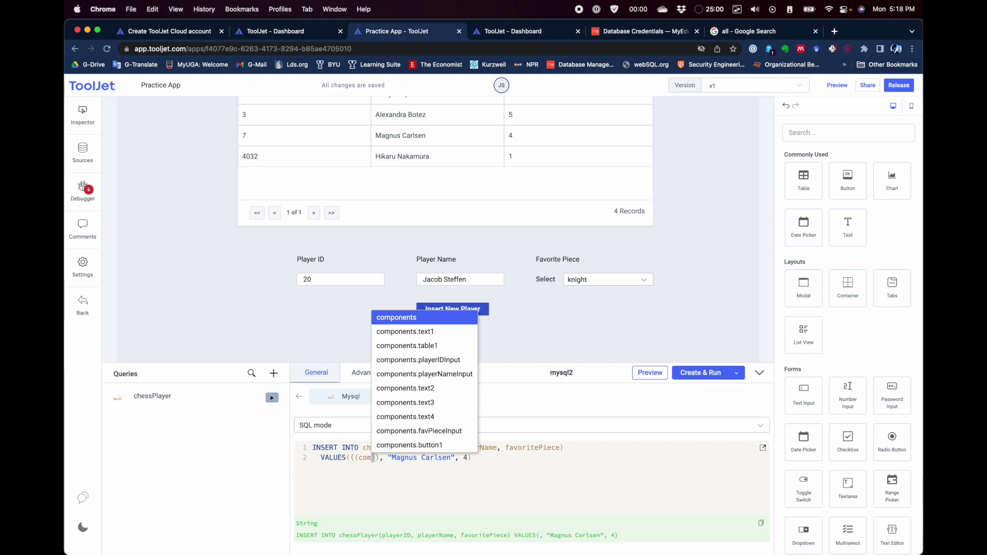
pyautogui.press('Return')
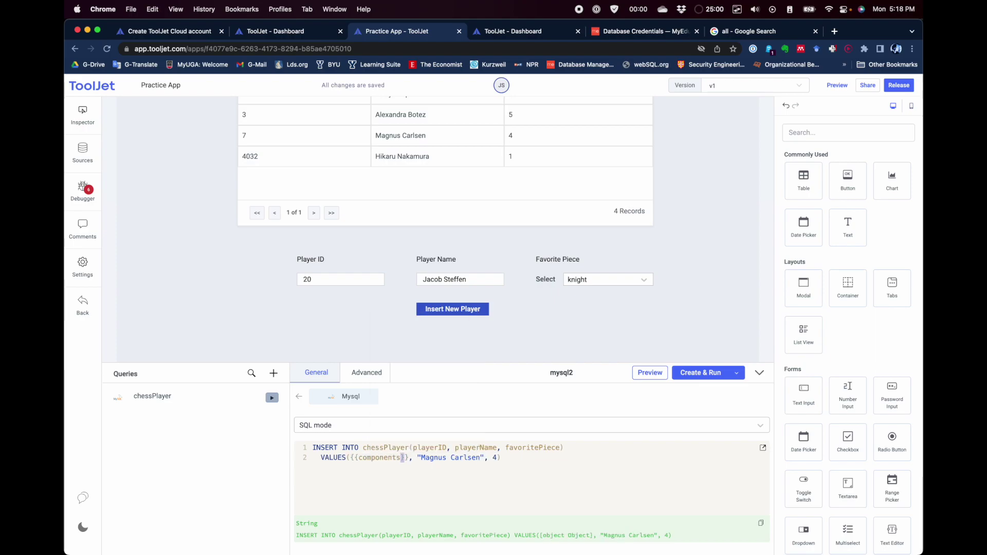
pyautogui.write('.')
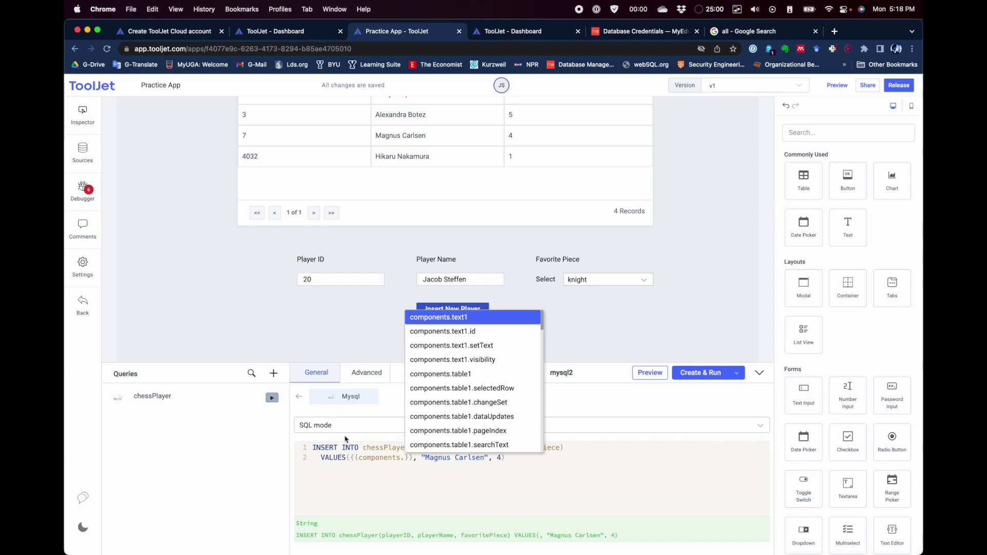
pyautogui.write('play')
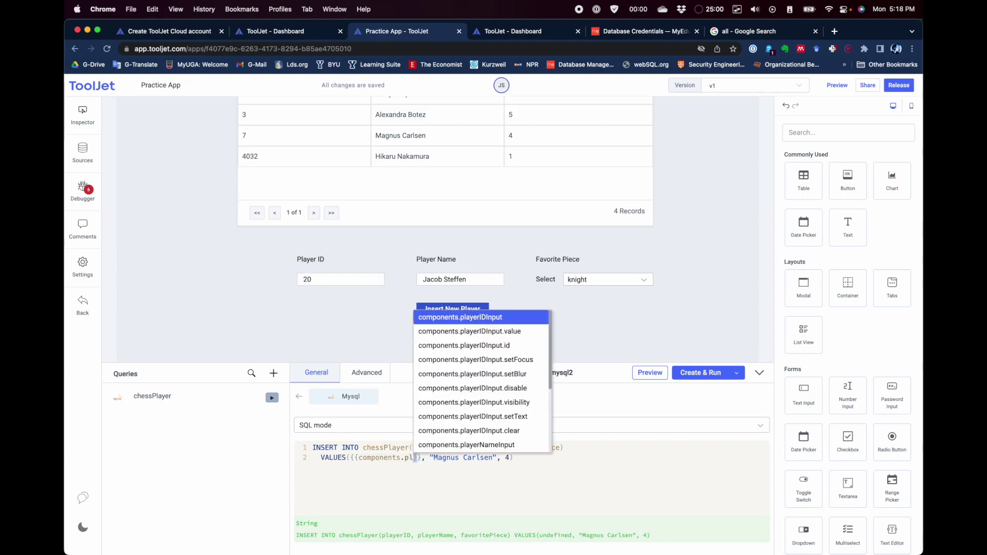
pyautogui.write('er')
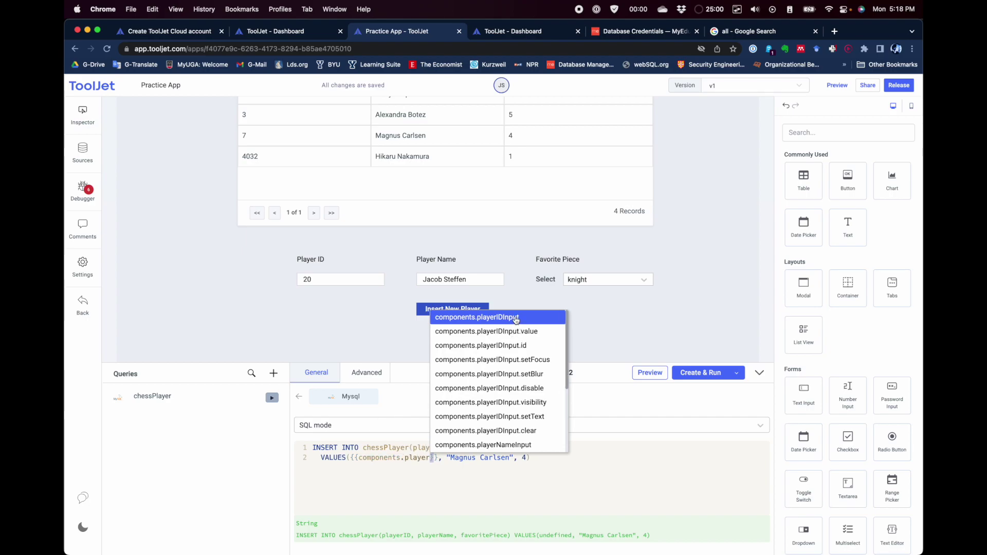
pyautogui.click(514, 318)
pyautogui.write('.')
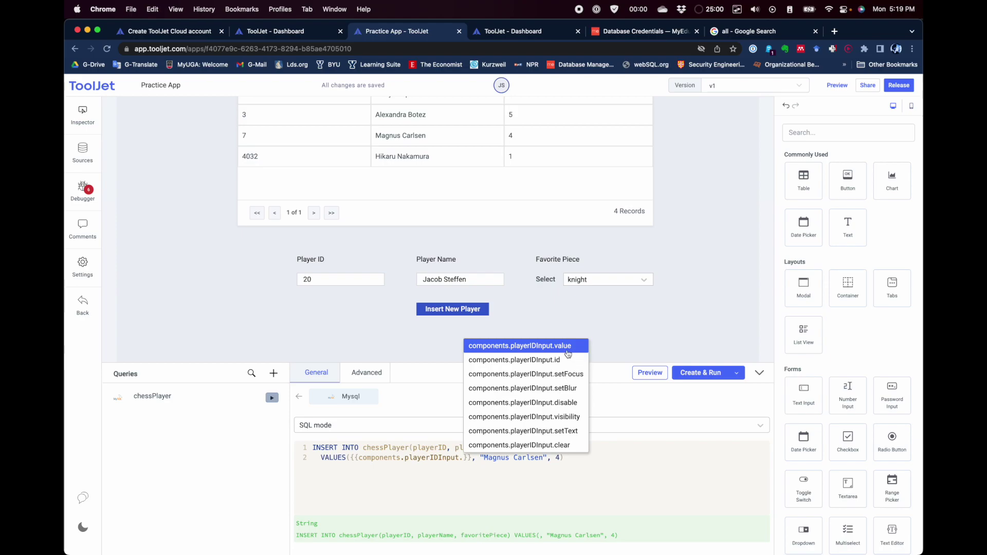
pyautogui.click(564, 347)
# Step: Replace 'Magnus Carlsen' in the query with {{components.playerNameInput.value}}
pyautogui.click(308, 279)
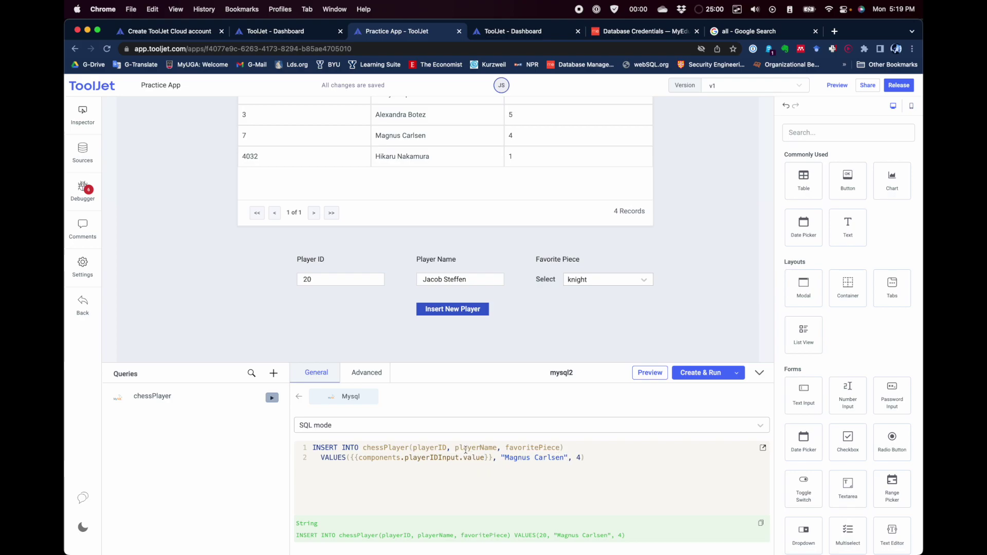
pyautogui.moveTo(568, 459); pyautogui.dragTo(503, 459)
pyautogui.press('BackSpace')
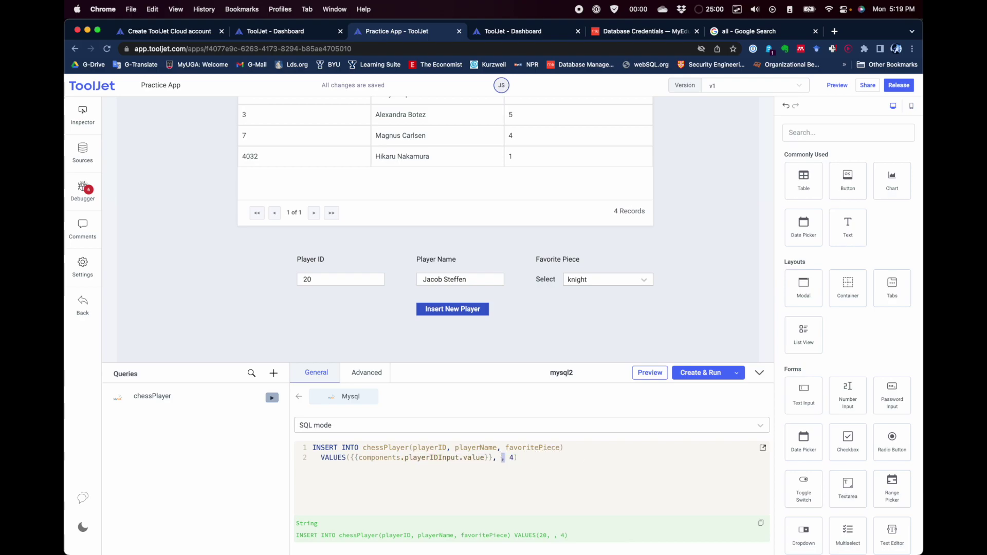
pyautogui.write('{{components')
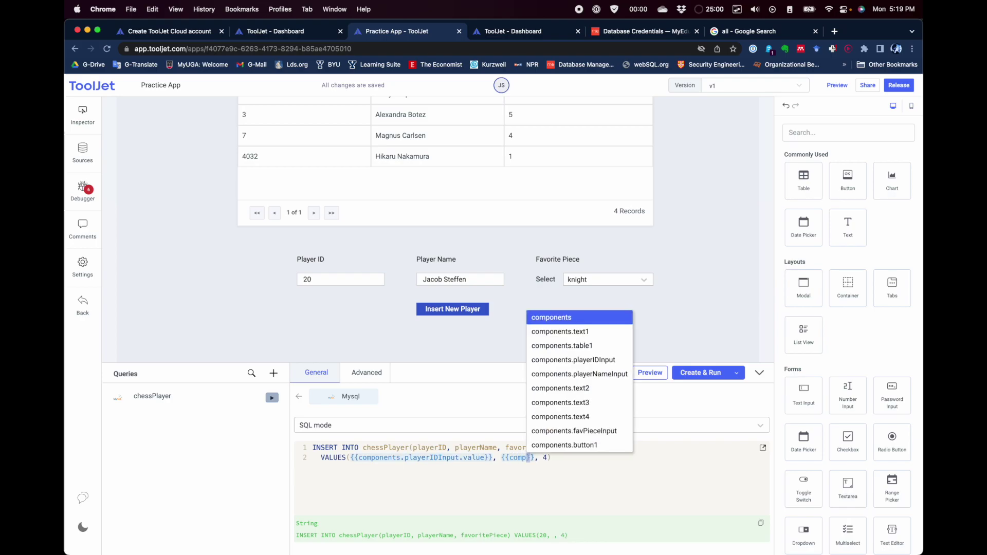
pyautogui.write('.player')
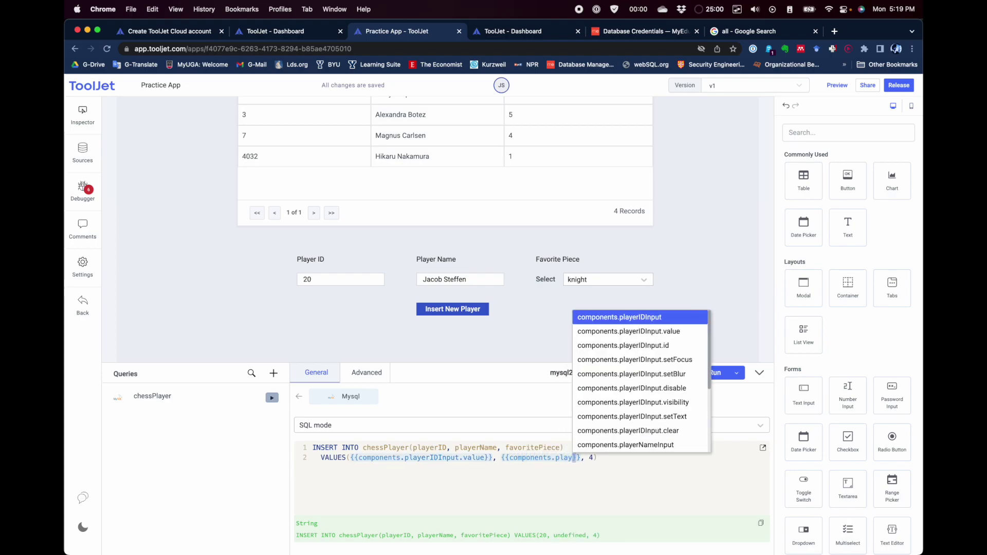
pyautogui.write('N')
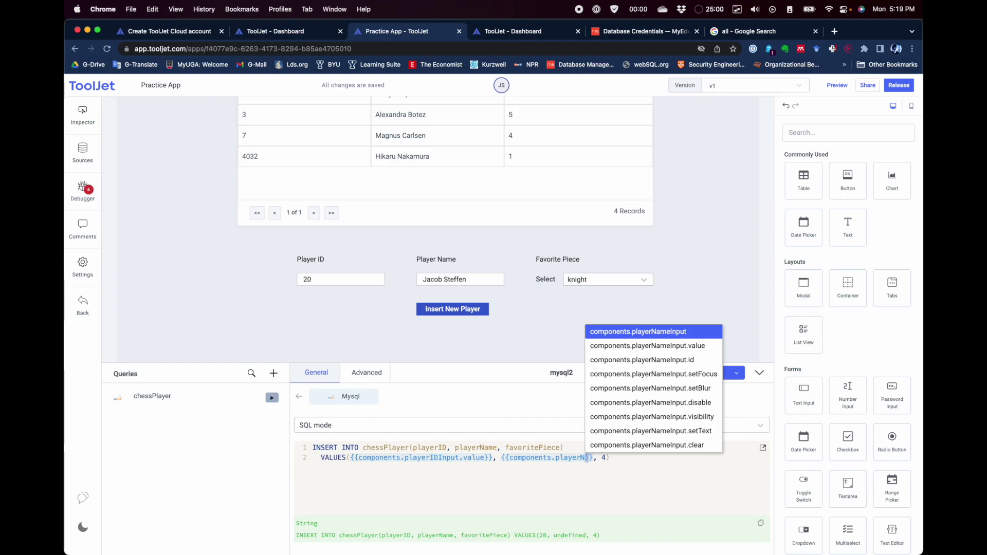
pyautogui.press('Return')
pyautogui.write('.value')
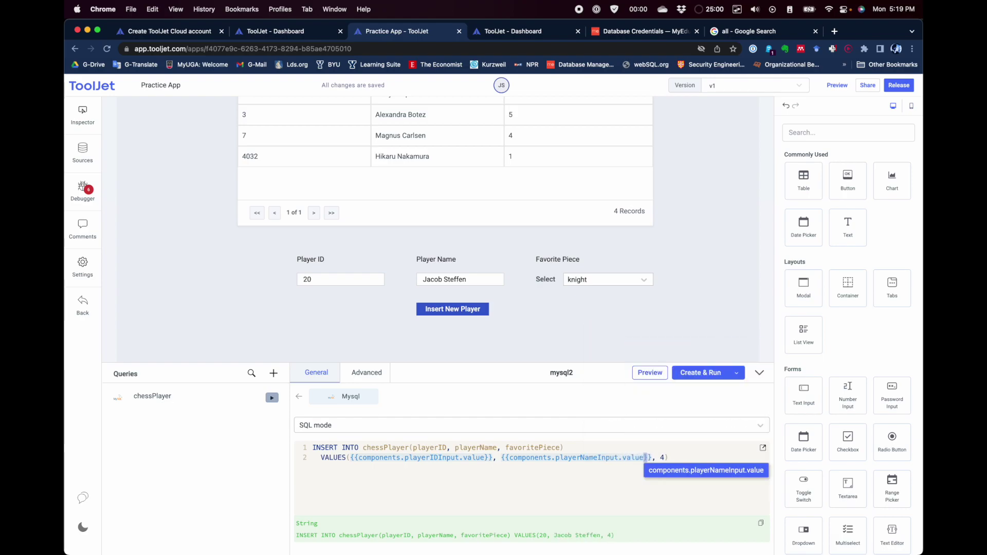
pyautogui.click(535, 470)
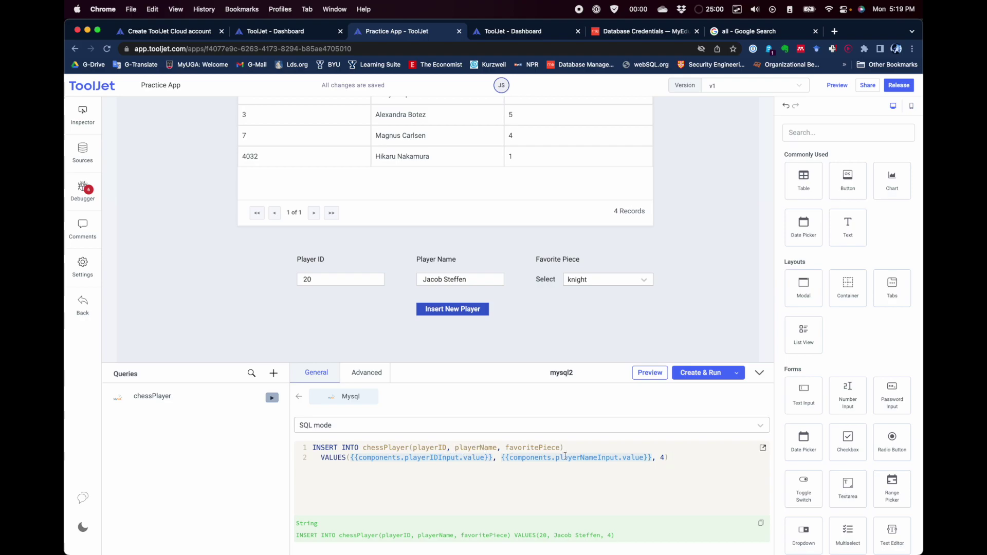
# Step: Check how the name is quoted in the chessPlayer script in MySQL Workbench, then return to ToolJet
pyautogui.hotkey('alt', 'Tab')
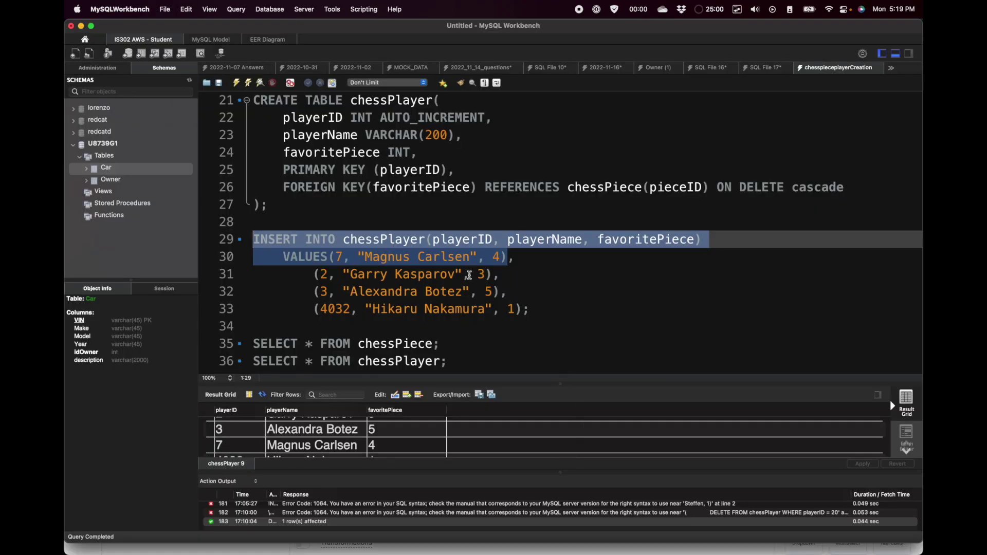
pyautogui.click(367, 257)
pyautogui.moveTo(366, 257); pyautogui.dragTo(358, 257)
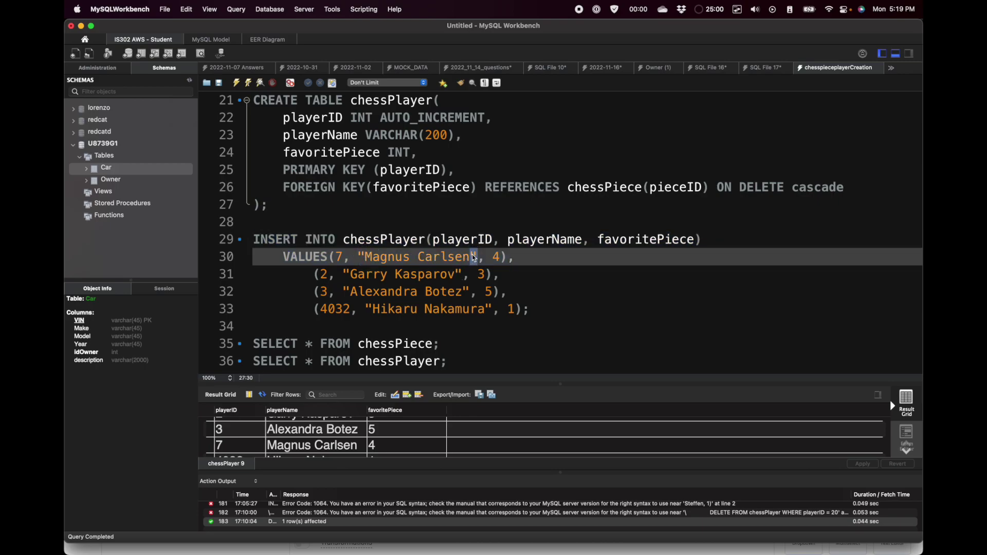
pyautogui.hotkey('alt', 'Tab')
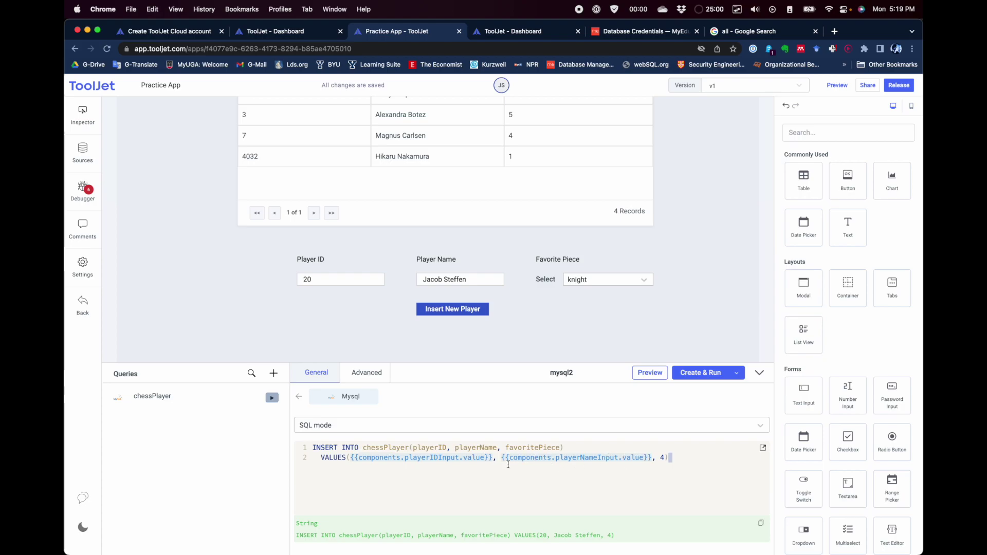
# Step: Wrap the player name binding in the insert query in double quotes
pyautogui.write('"')
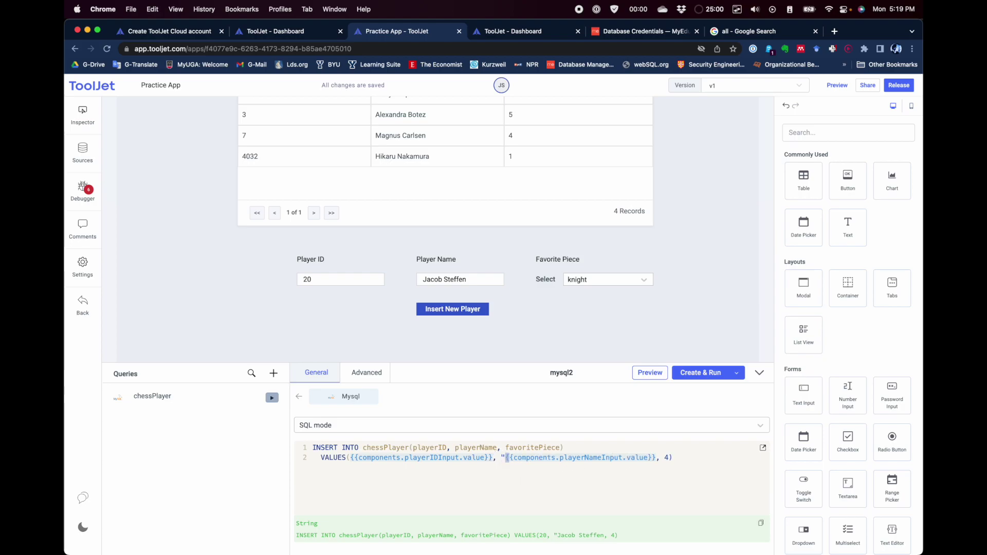
pyautogui.click(658, 457)
pyautogui.write('"')
# Step: Replace the hard-coded piece 4 with {{components.favPieceInput.value}} and select the favourite piece dropdown
pyautogui.doubleClick(671, 457)
pyautogui.press('BackSpace')
pyautogui.write('{{')
pyautogui.click(679, 457)
pyautogui.write('comp')
pyautogui.press('Return')
pyautogui.write('.')
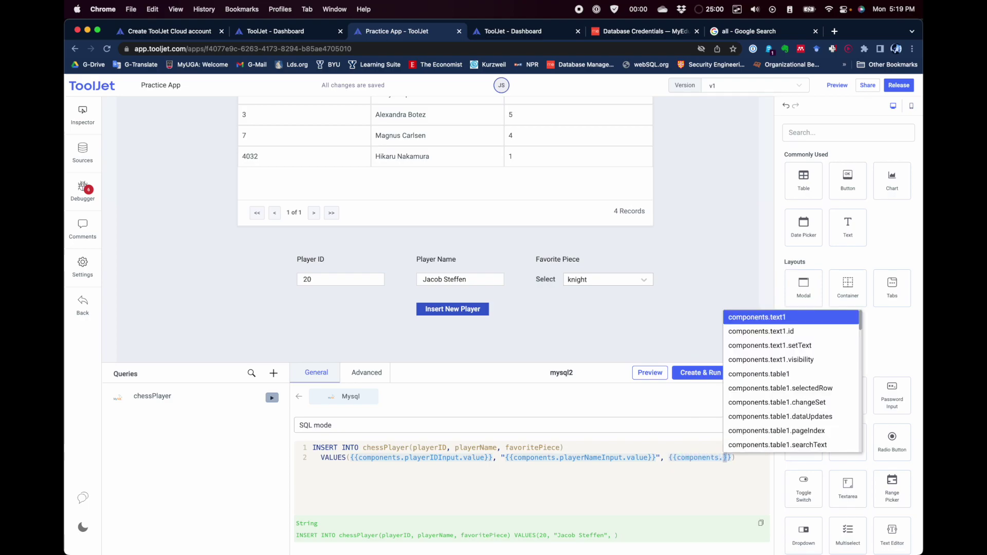
pyautogui.write('fav')
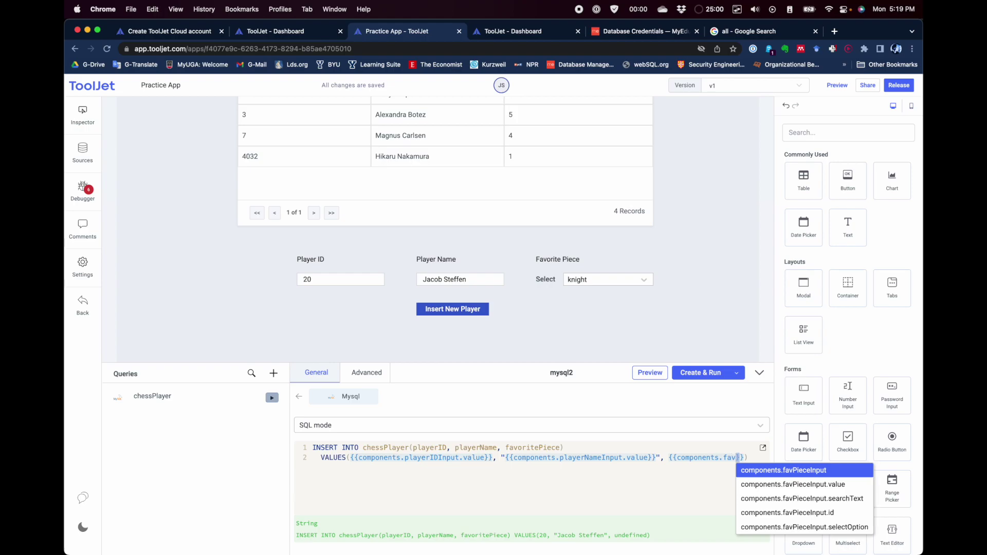
pyautogui.press('Down')
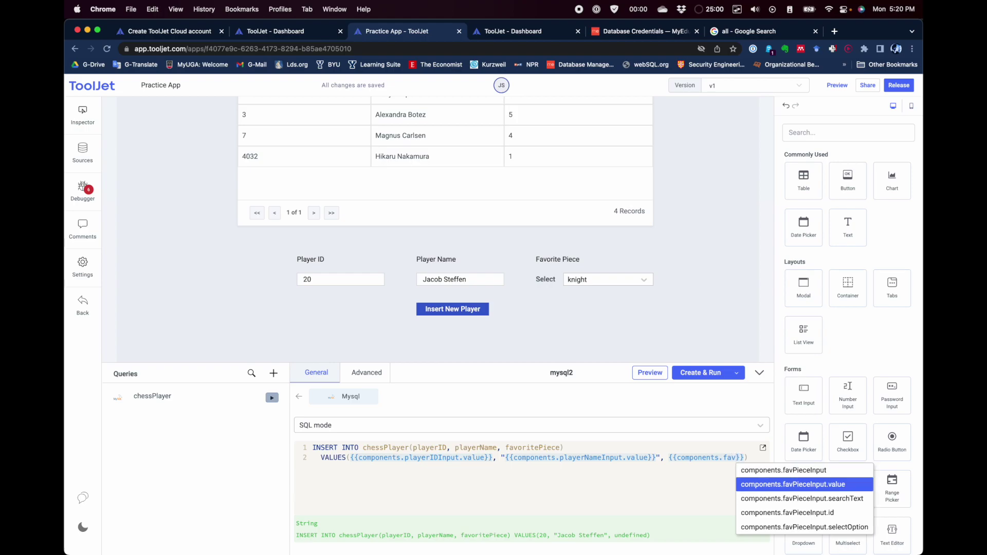
pyautogui.press('Down')
pyautogui.press('Down')
pyautogui.press('Up')
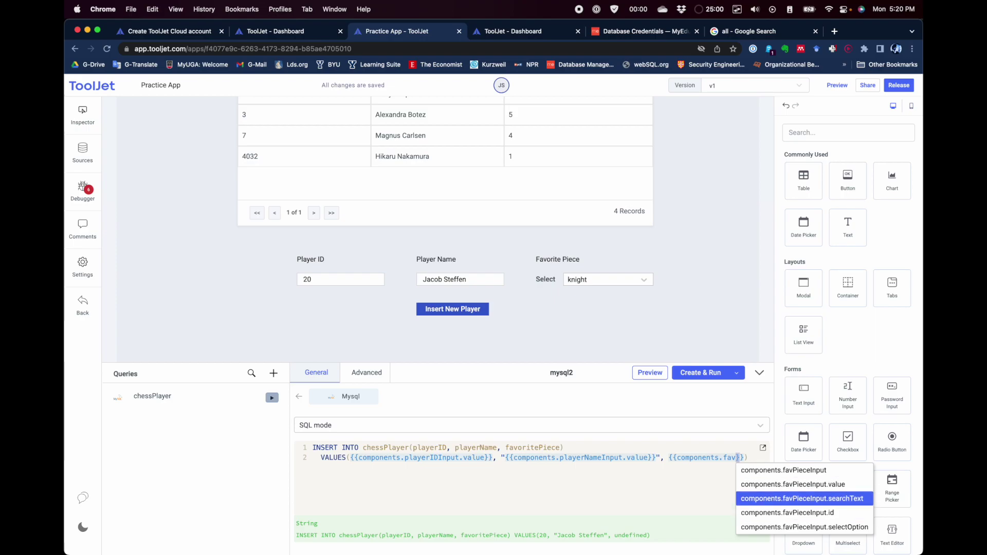
pyautogui.press('Up')
pyautogui.press('Down')
pyautogui.press('Down')
pyautogui.press('Down')
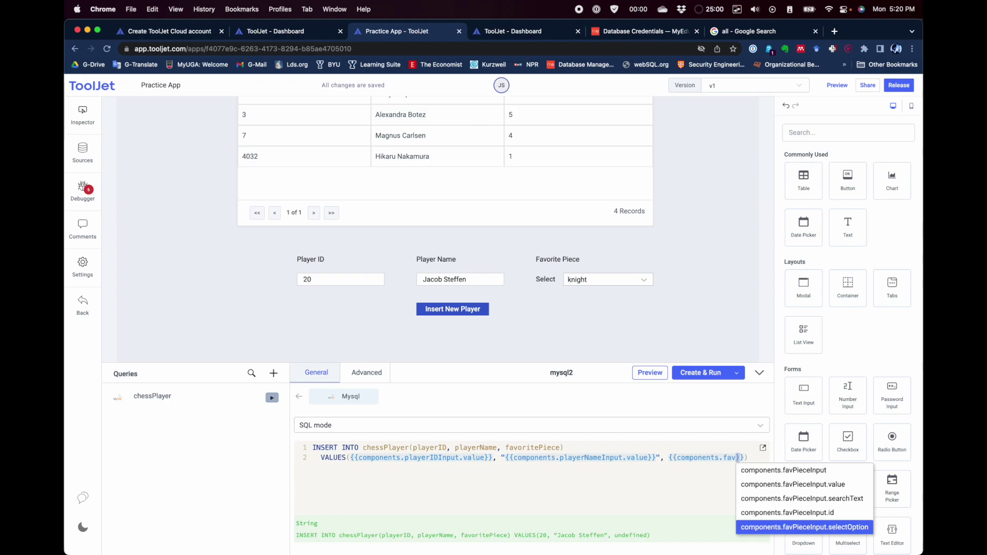
pyautogui.press('Up')
pyautogui.press('Up')
pyautogui.press('Up')
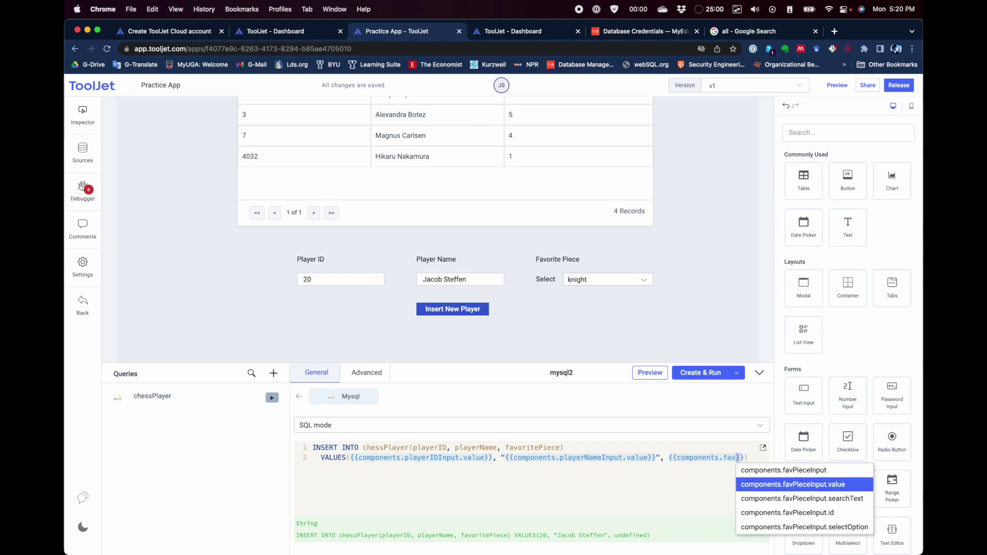
pyautogui.press('Return')
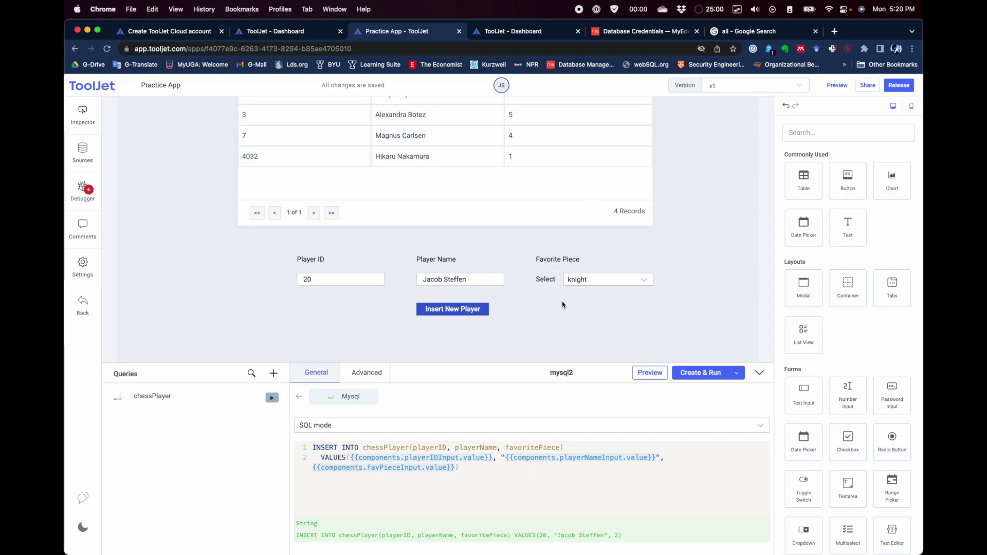
pyautogui.click(553, 283)
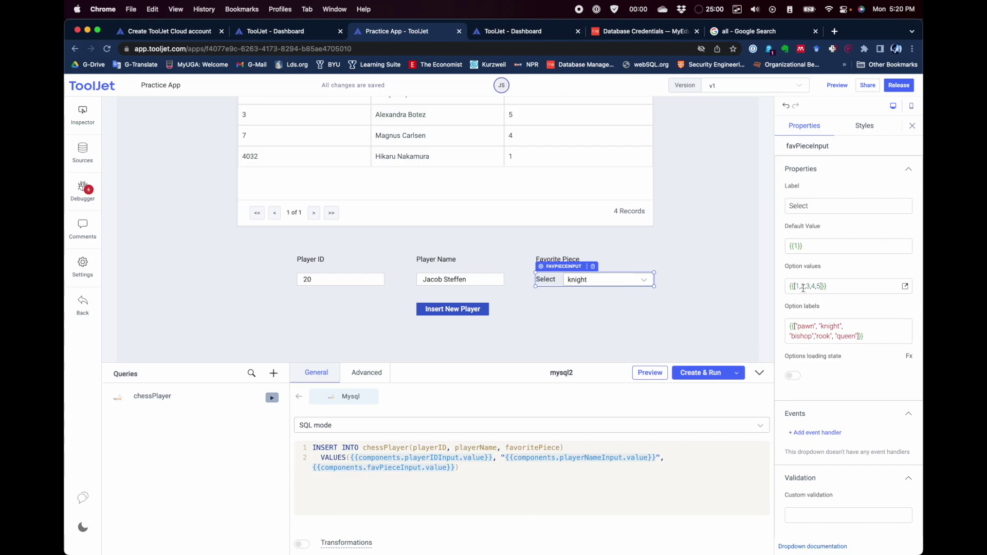
# Step: End the INSERT query line with a semicolon
pyautogui.click(473, 469)
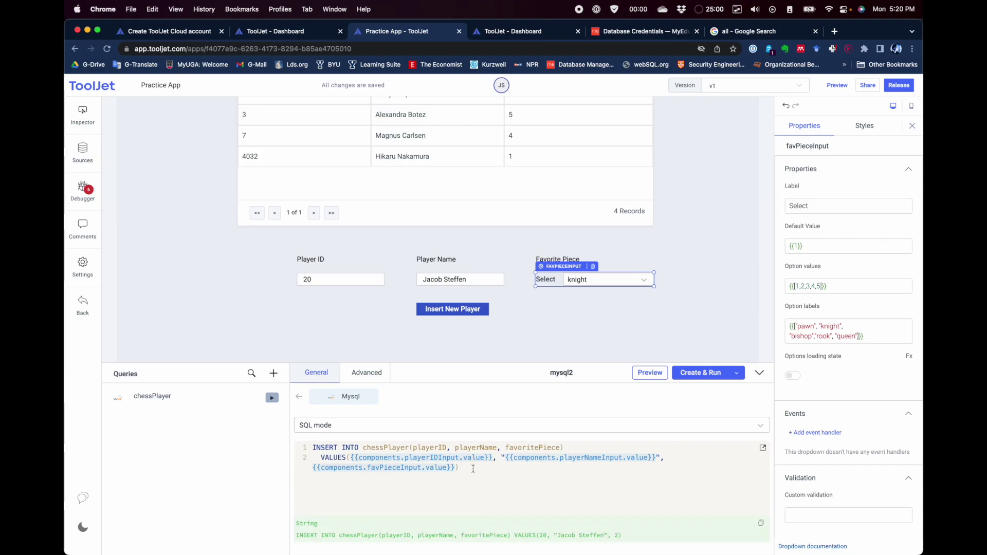
pyautogui.write(';')
pyautogui.scroll(-3, 468, 443)
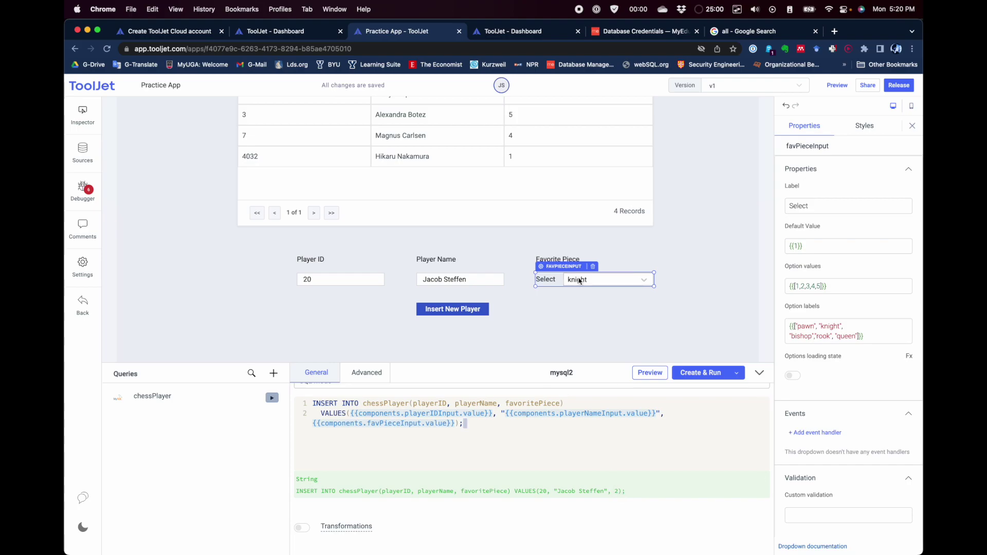
# Step: Choose bishop as the favourite piece and confirm the query preview resolves it to 3
pyautogui.click(644, 281)
pyautogui.click(612, 337)
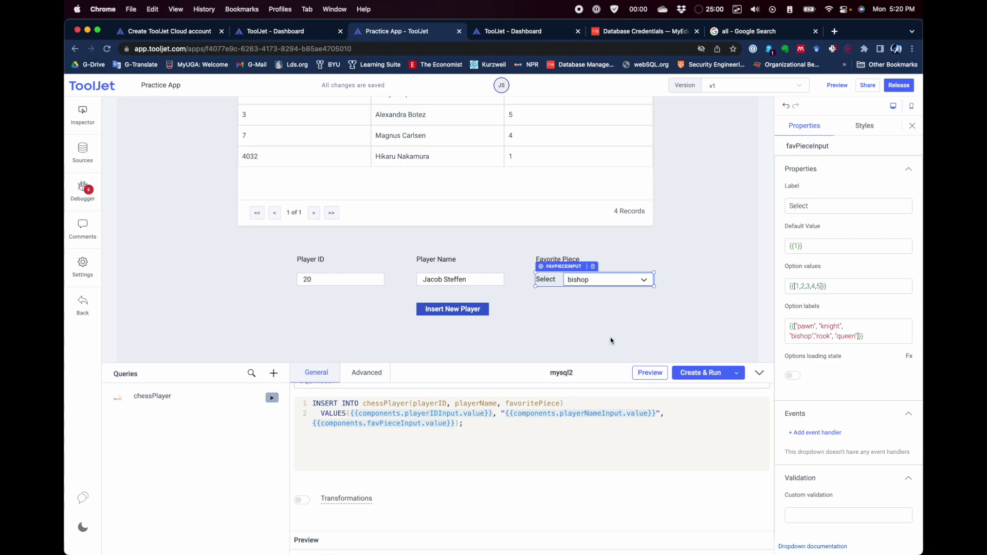
pyautogui.click(476, 423)
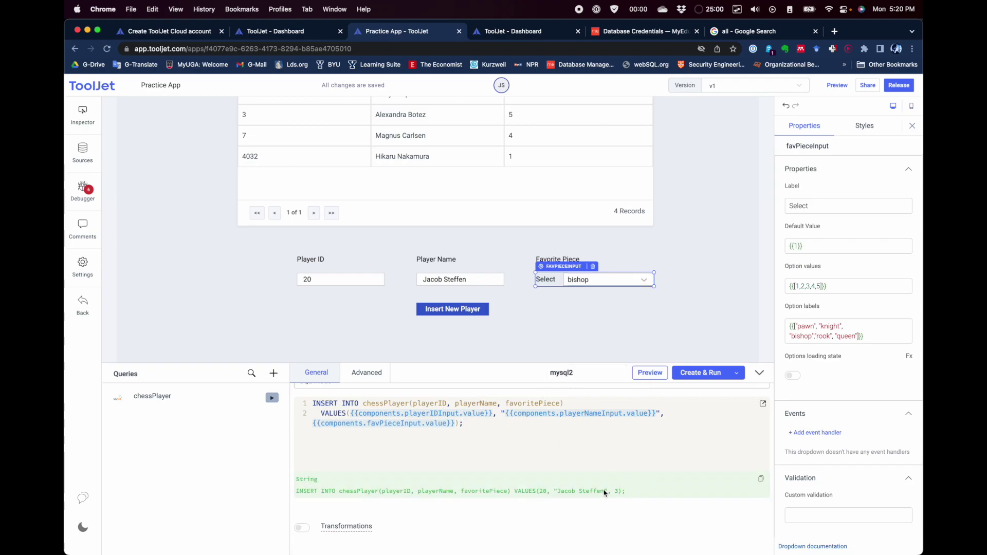
# Step: Rename the query to InsertChessPlayer and save it with Create, without running it
pyautogui.click(565, 372)
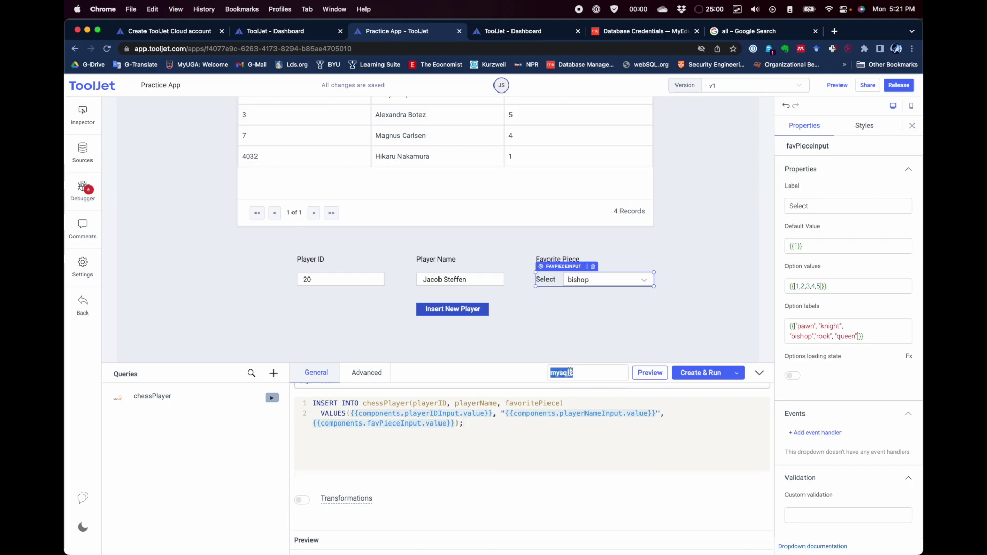
pyautogui.write('ch')
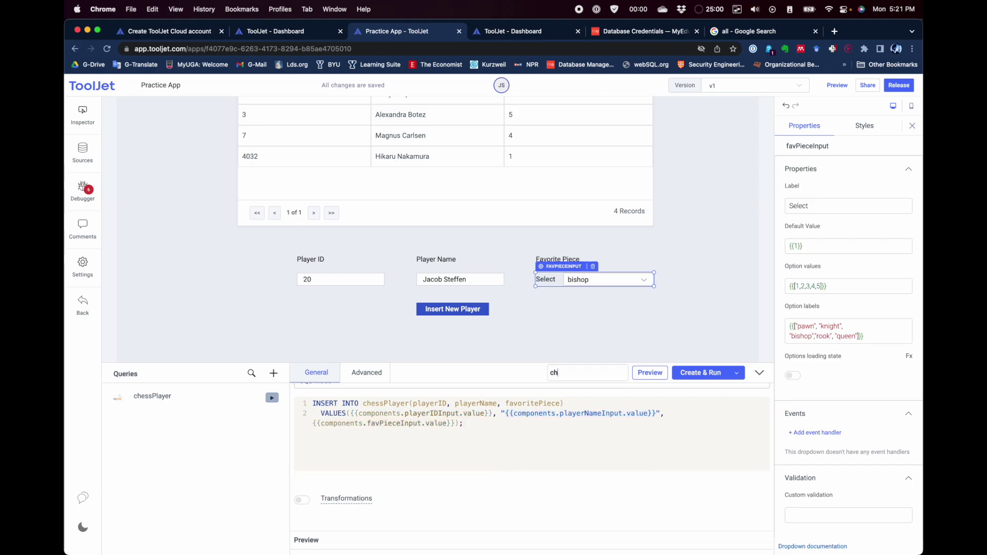
pyautogui.write('InsertChessPlayer')
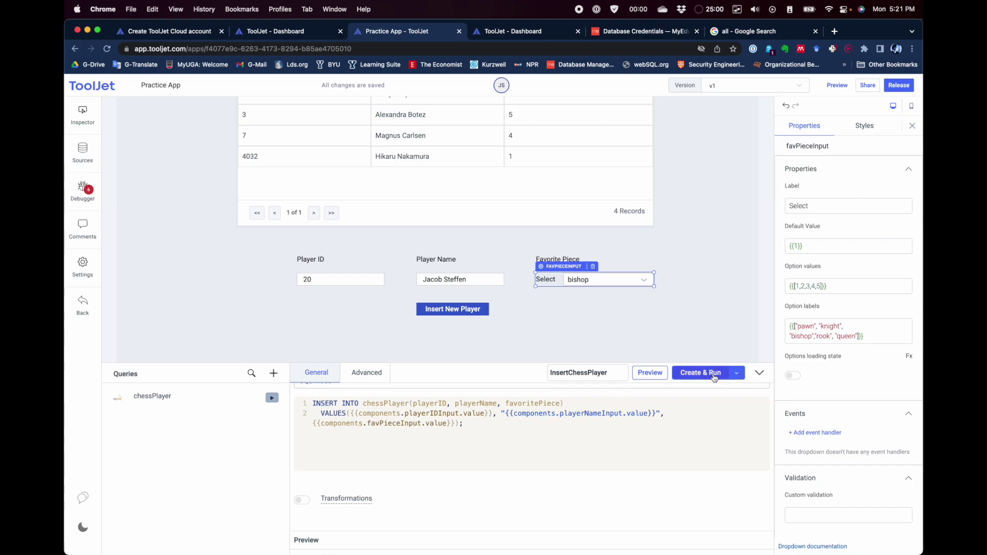
pyautogui.click(737, 373)
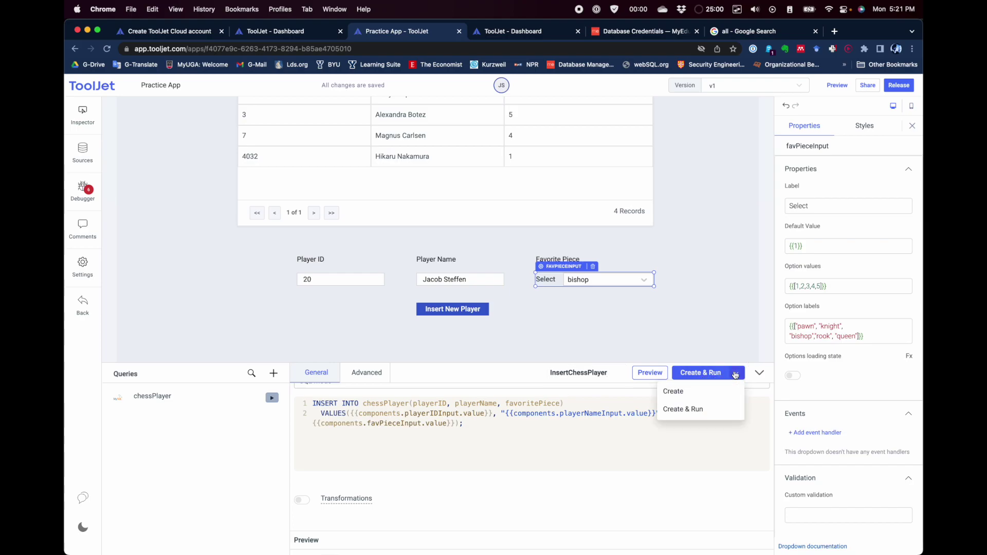
pyautogui.click(713, 392)
pyautogui.click(712, 376)
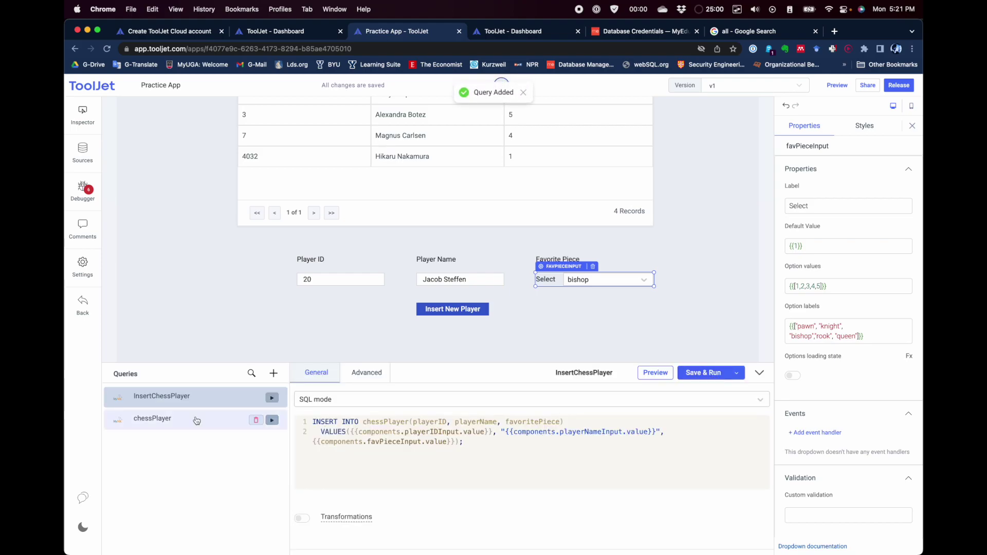
pyautogui.click(467, 344)
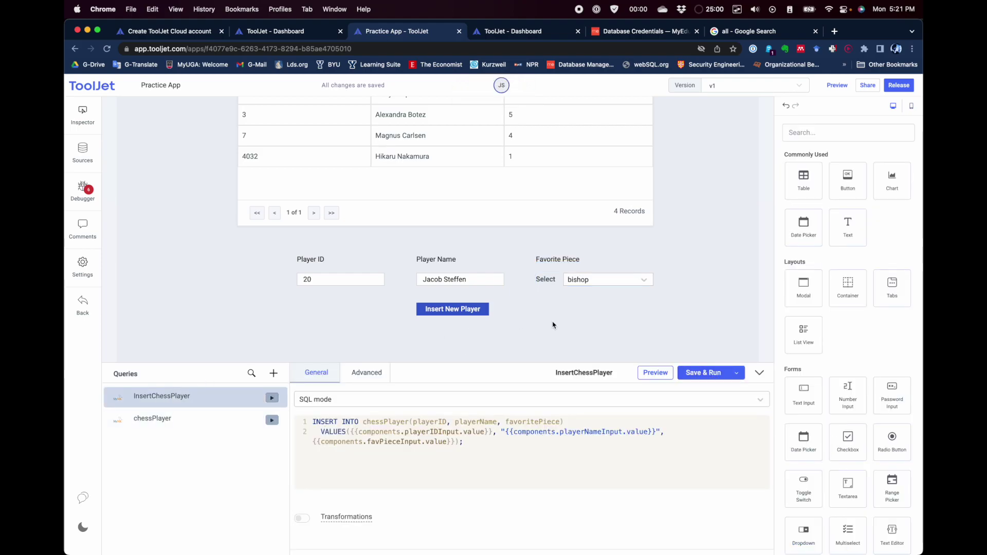
# Step: Add an On click handler to Insert New Player with Action Run Query and Query InsertChessPlayer
pyautogui.moveTo(197, 402)
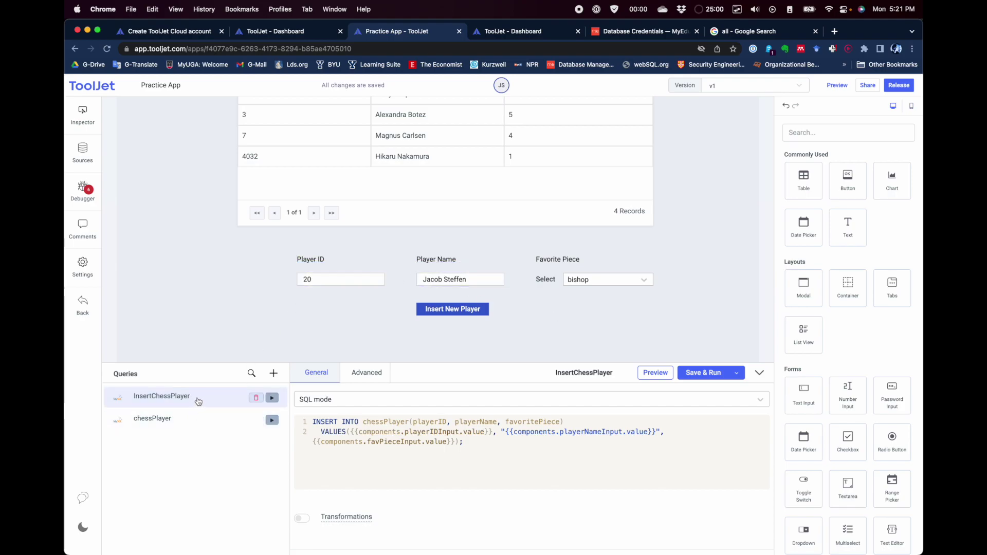
pyautogui.click(448, 313)
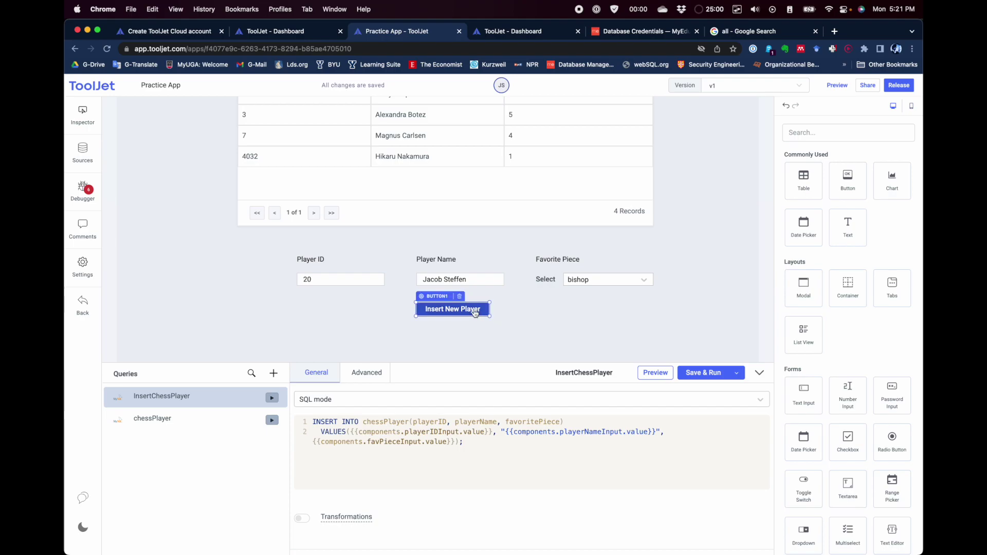
pyautogui.click(463, 313)
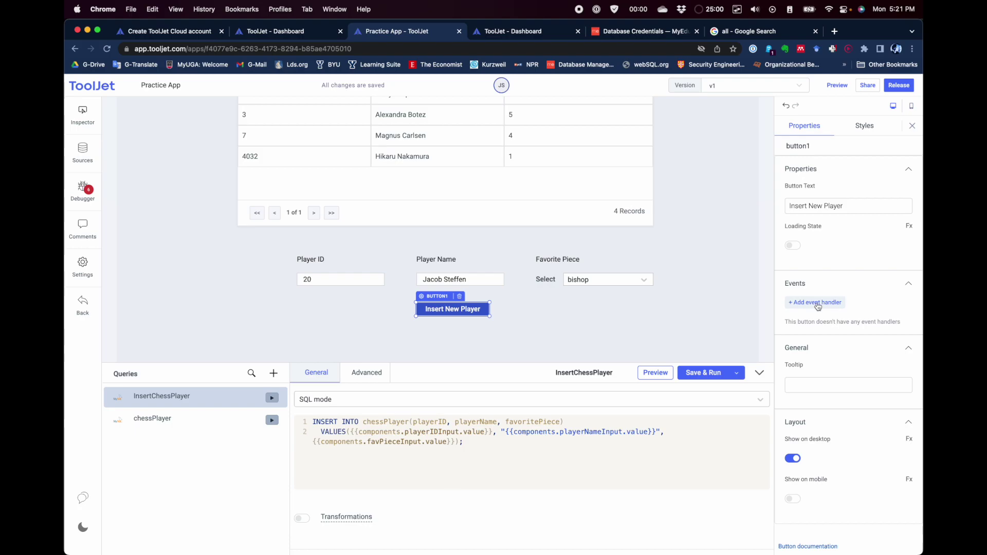
pyautogui.click(818, 304)
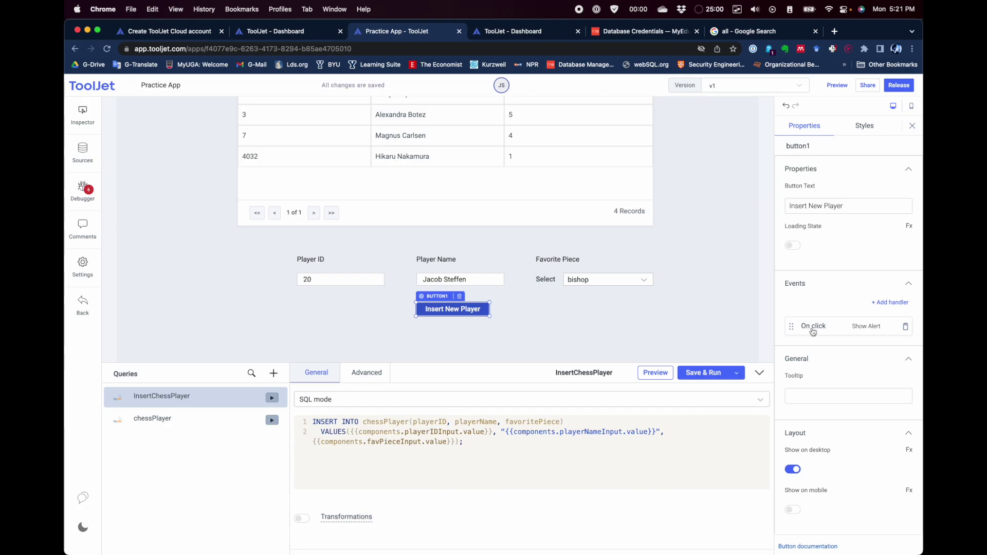
pyautogui.click(844, 332)
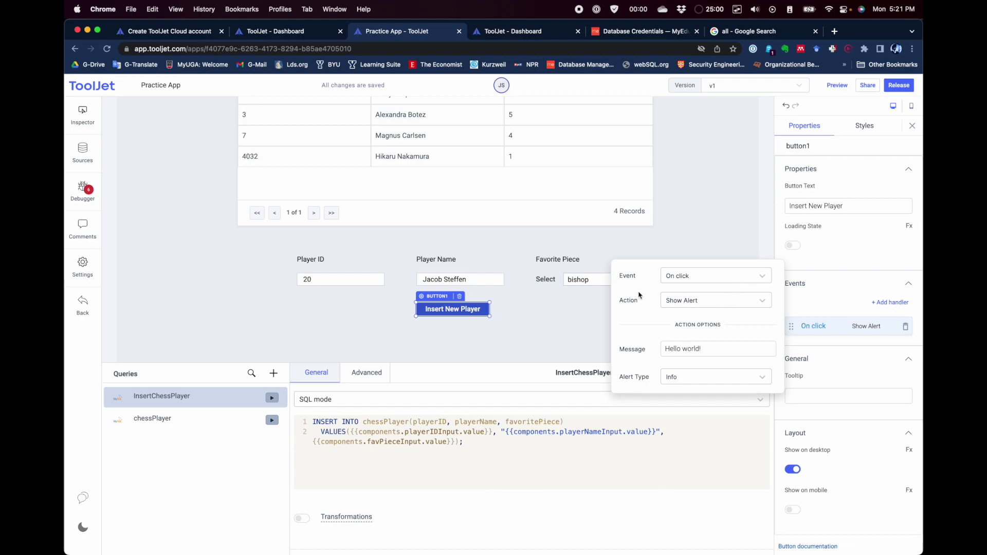
pyautogui.click(714, 303)
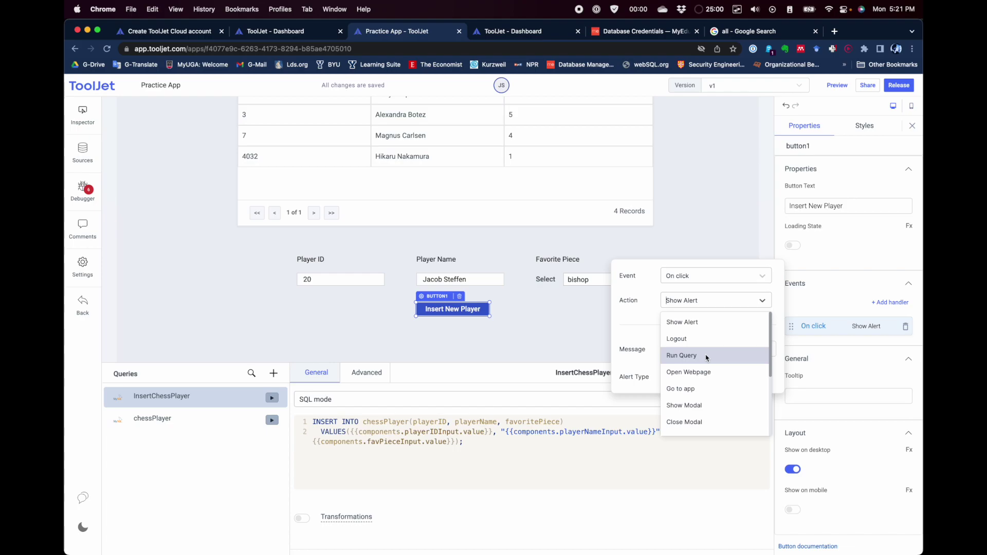
pyautogui.click(704, 358)
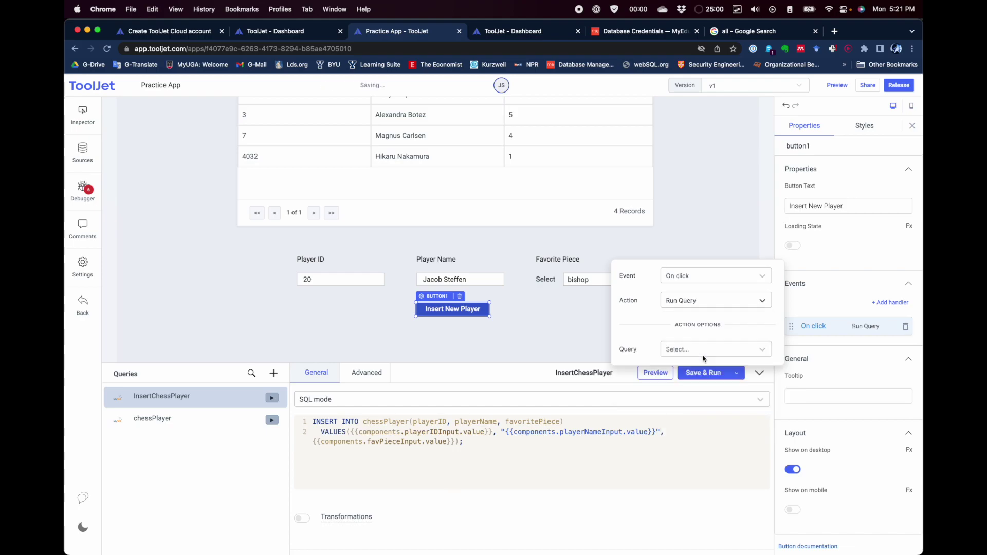
pyautogui.click(751, 353)
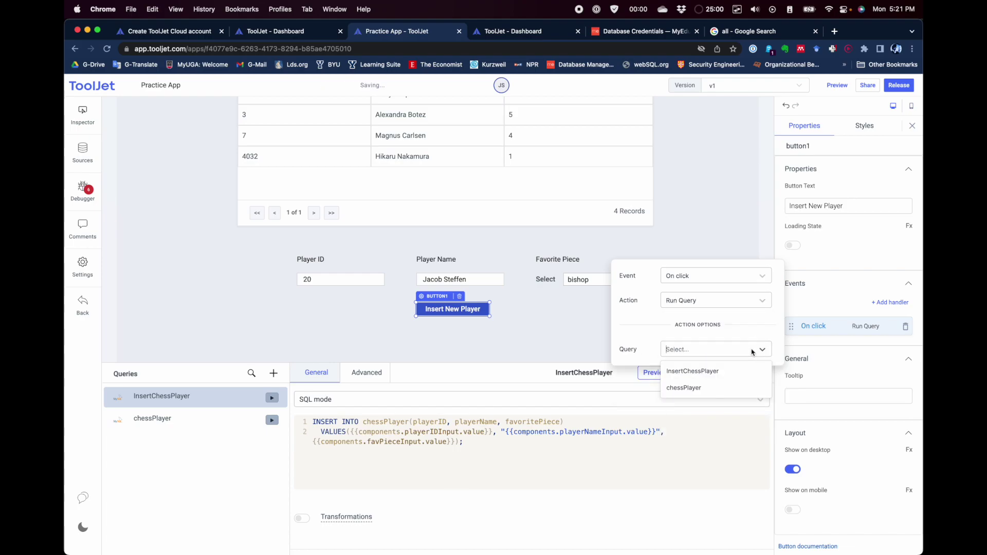
pyautogui.click(707, 372)
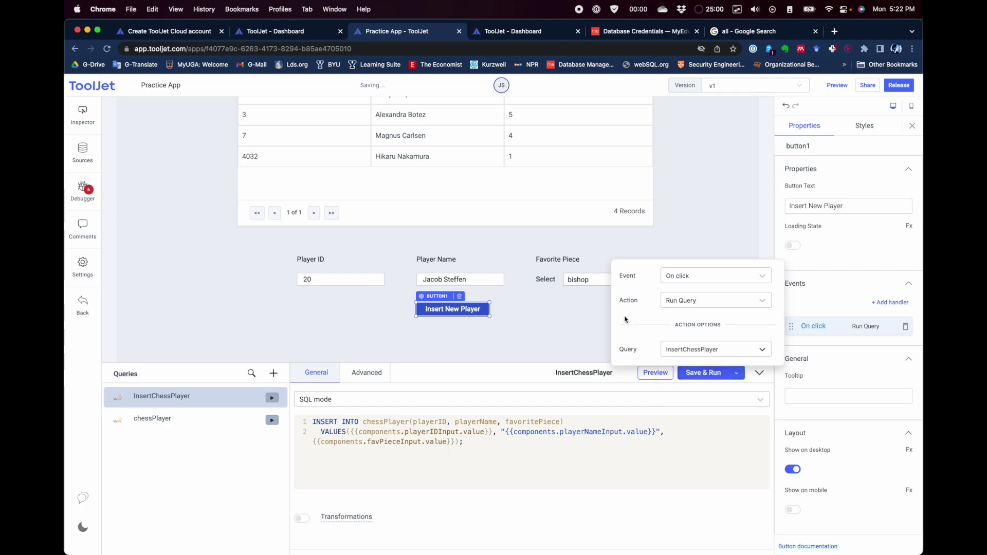
pyautogui.click(827, 297)
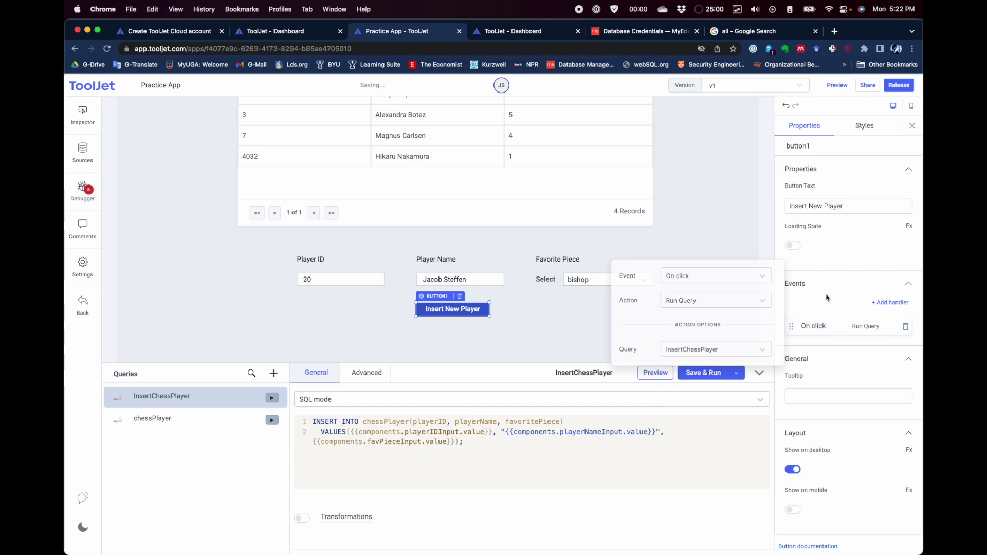
pyautogui.click(551, 335)
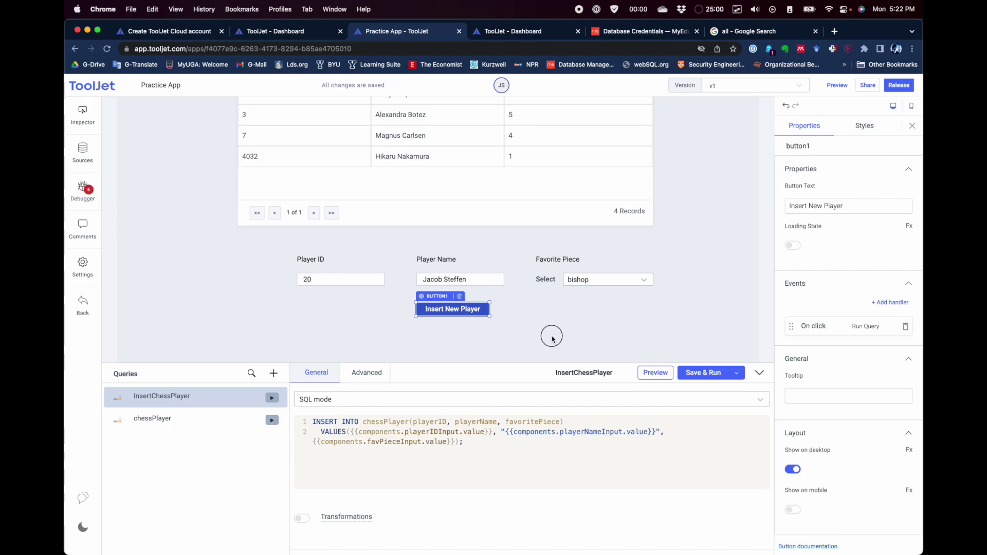
pyautogui.click(453, 309)
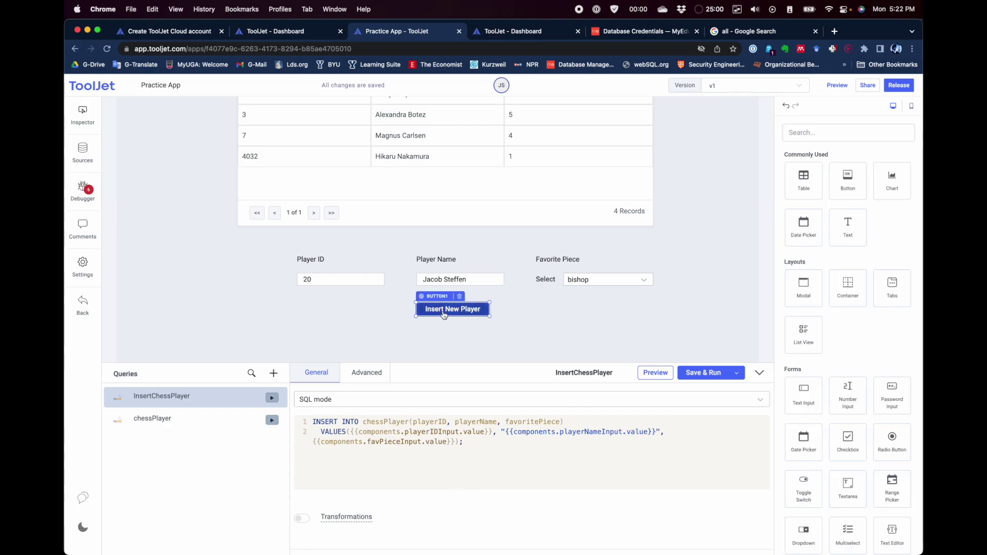
# Step: Run InsertChessPlayer via the Insert New Player button and check the table still shows 4 records
pyautogui.scroll(1, 463, 314)
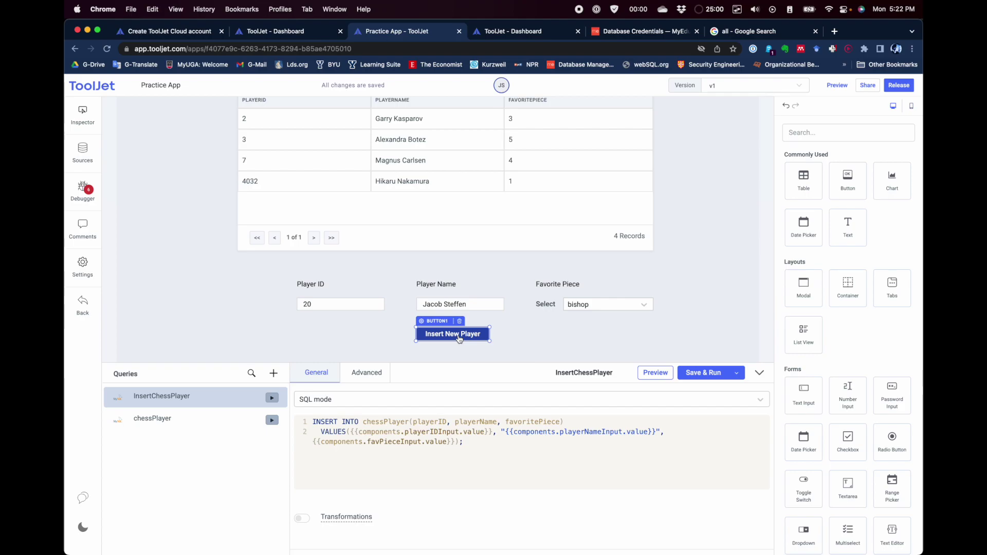
pyautogui.click(459, 336)
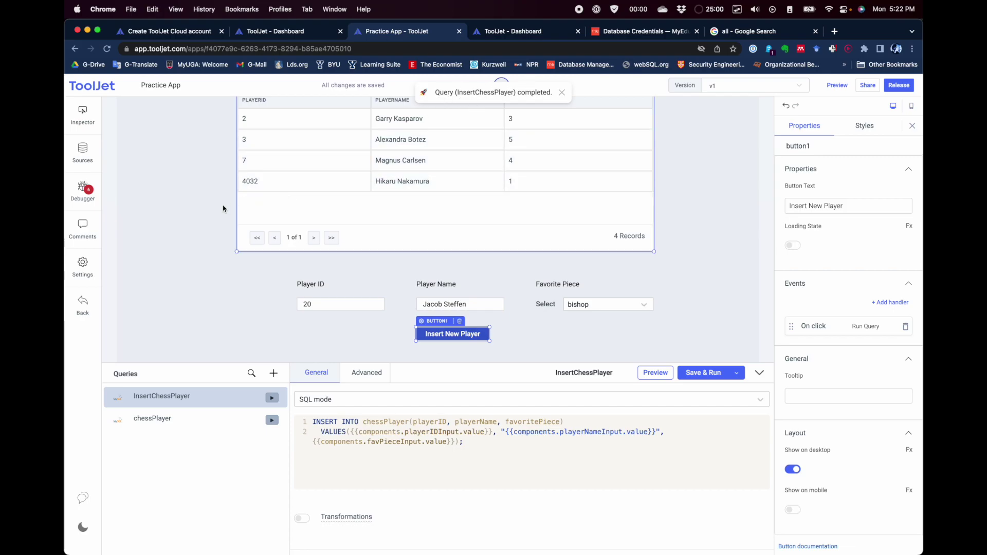
pyautogui.scroll(2, 211, 206)
pyautogui.scroll(2, 210, 207)
pyautogui.scroll(-2, 211, 206)
pyautogui.scroll(1, 211, 206)
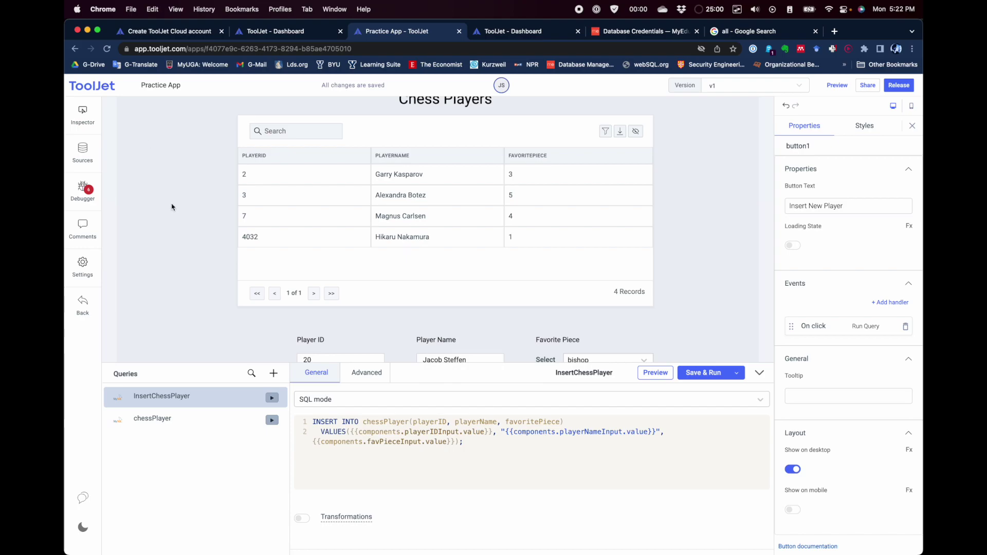
pyautogui.scroll(-3, 172, 208)
pyautogui.click(185, 179)
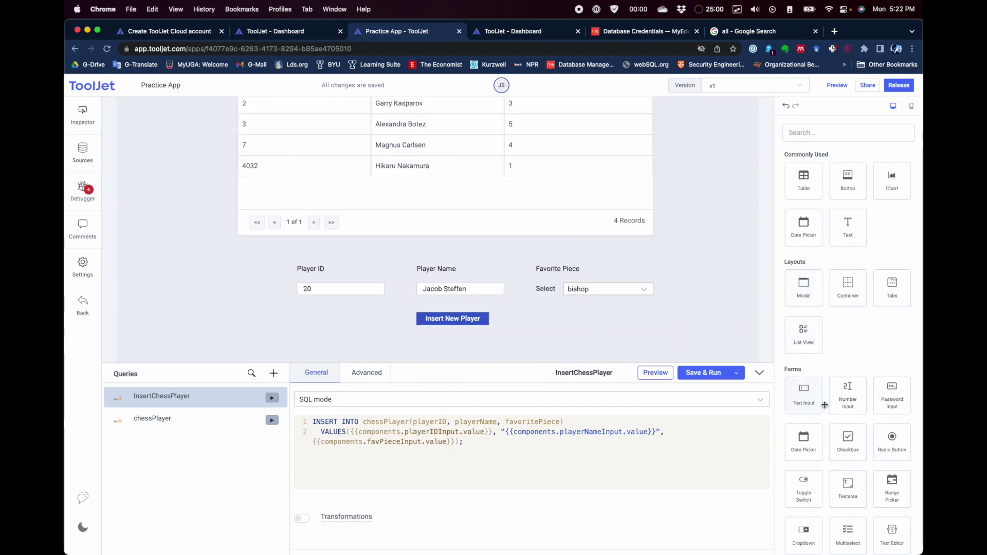
# Step: Place a new button beside Insert New Player, label it 'Refresh List', widen it, add an on-click handler
pyautogui.moveTo(838, 192); pyautogui.dragTo(592, 320)
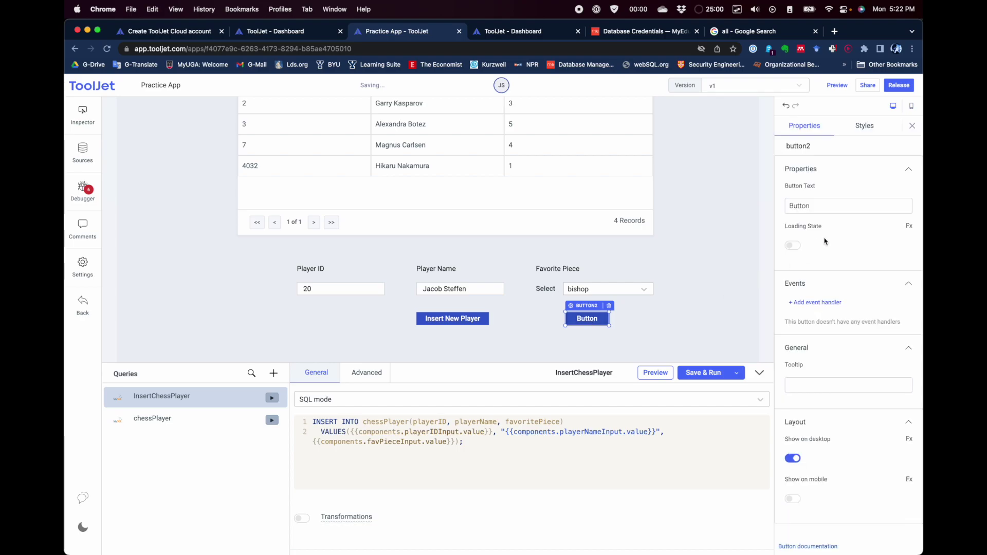
pyautogui.doubleClick(815, 206)
pyautogui.write('R')
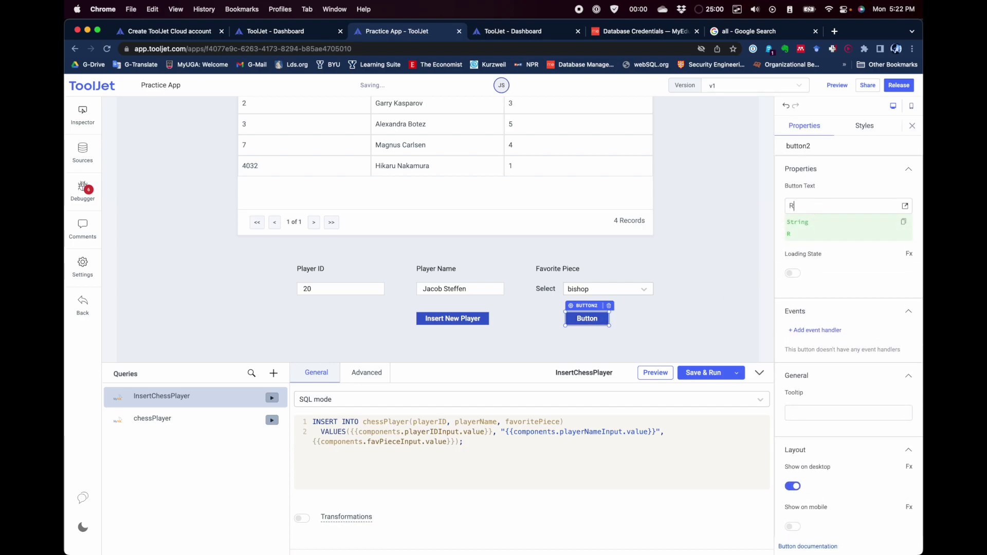
pyautogui.write('efresh List')
pyautogui.click(735, 278)
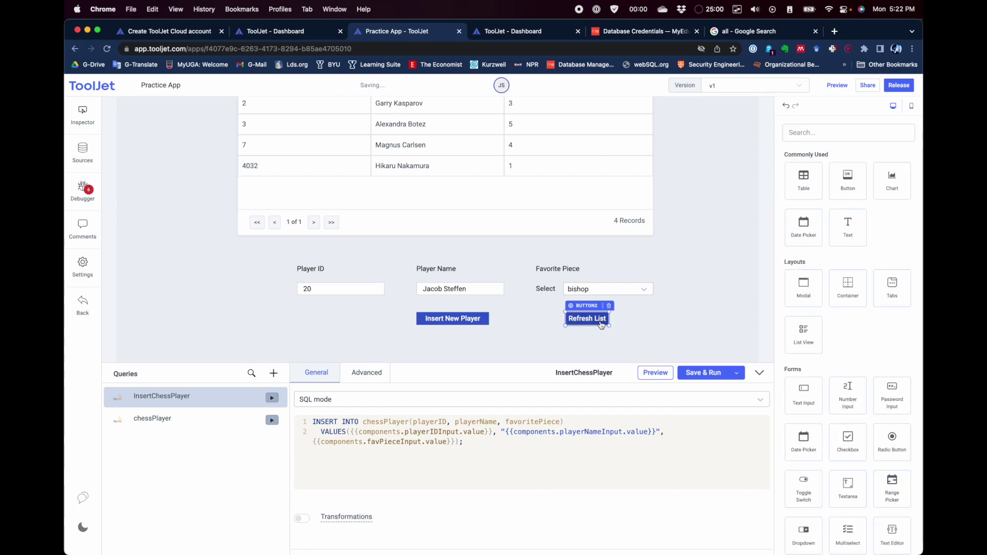
pyautogui.moveTo(609, 325); pyautogui.dragTo(620, 323)
pyautogui.click(609, 323)
pyautogui.click(823, 302)
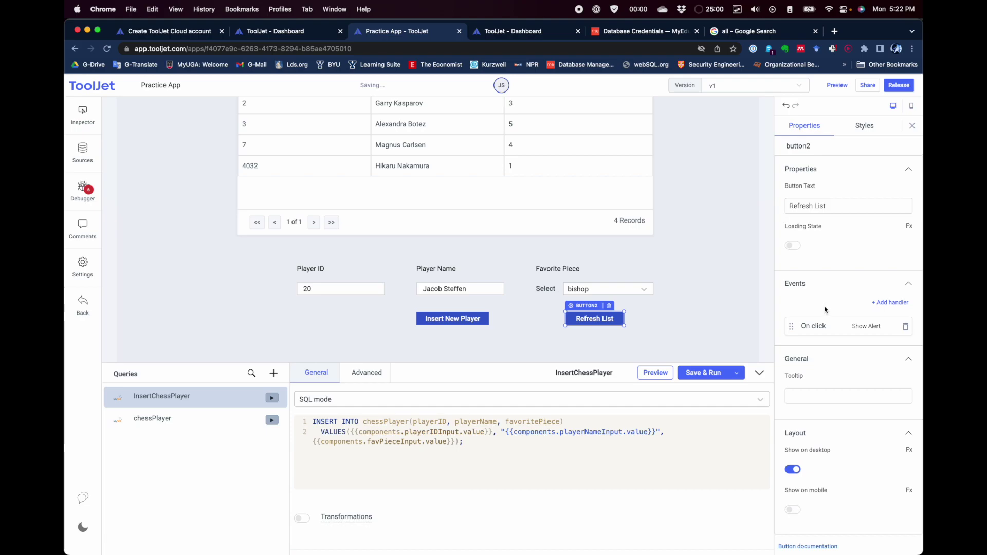
# Step: Change Refresh List's On click handler to Run Query with the chessPlayer query
pyautogui.click(852, 333)
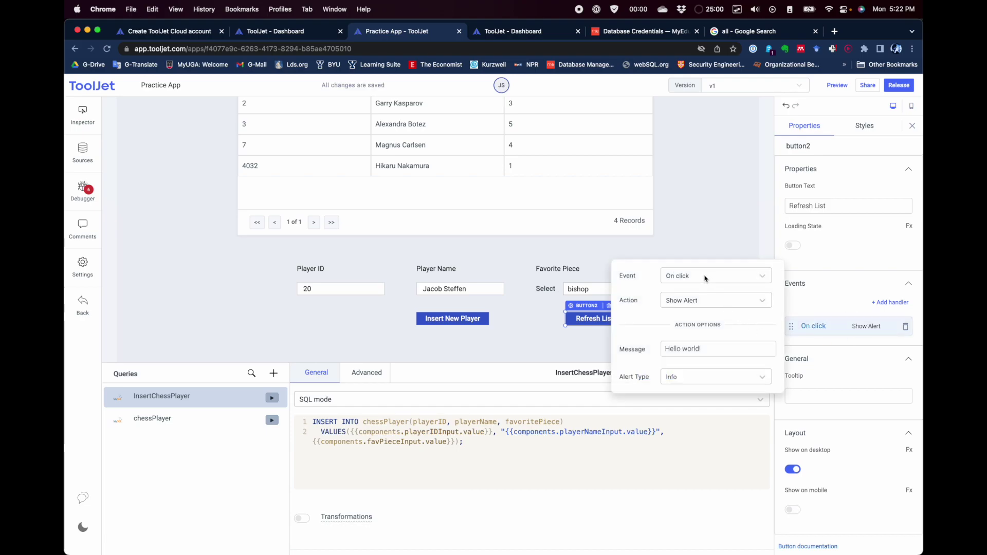
pyautogui.click(714, 303)
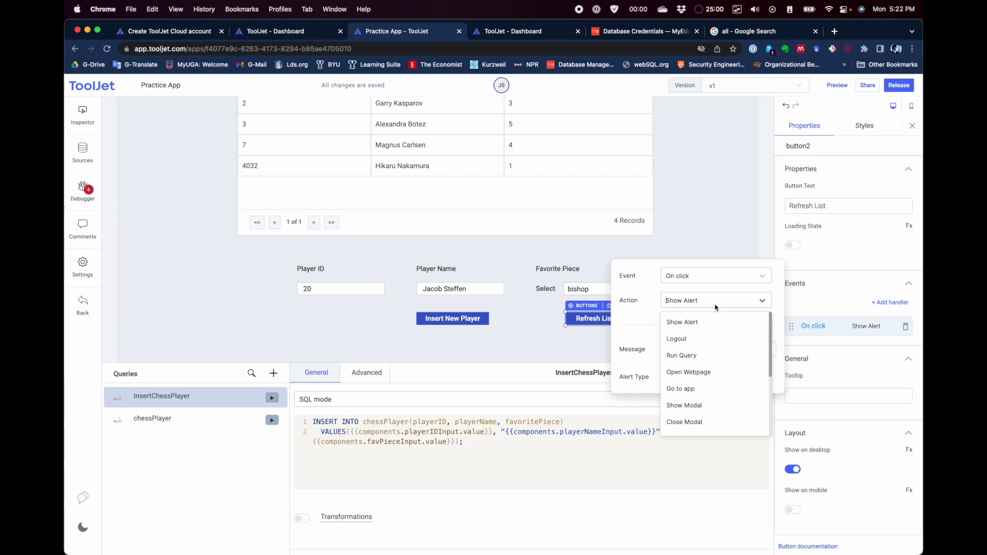
pyautogui.click(706, 354)
pyautogui.click(699, 353)
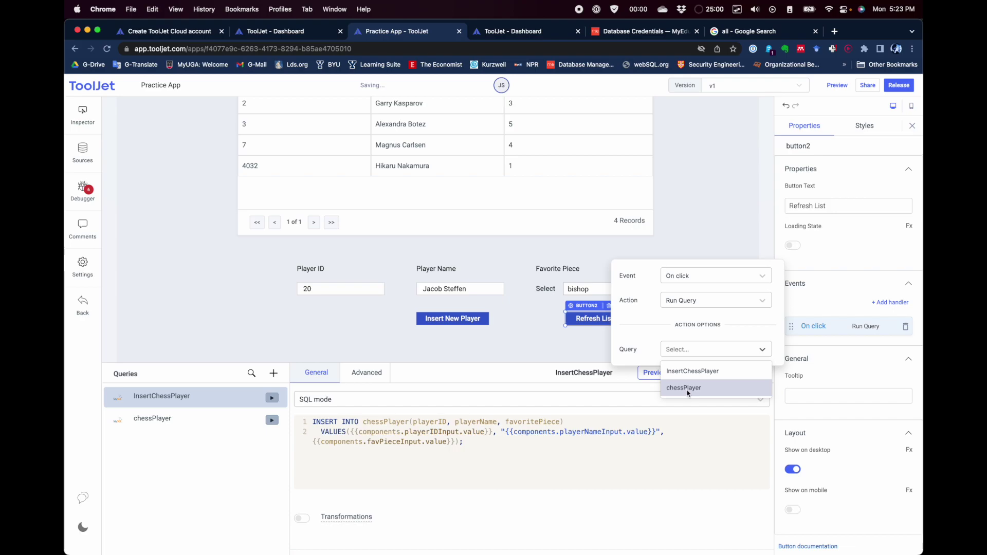
pyautogui.click(689, 389)
pyautogui.click(691, 390)
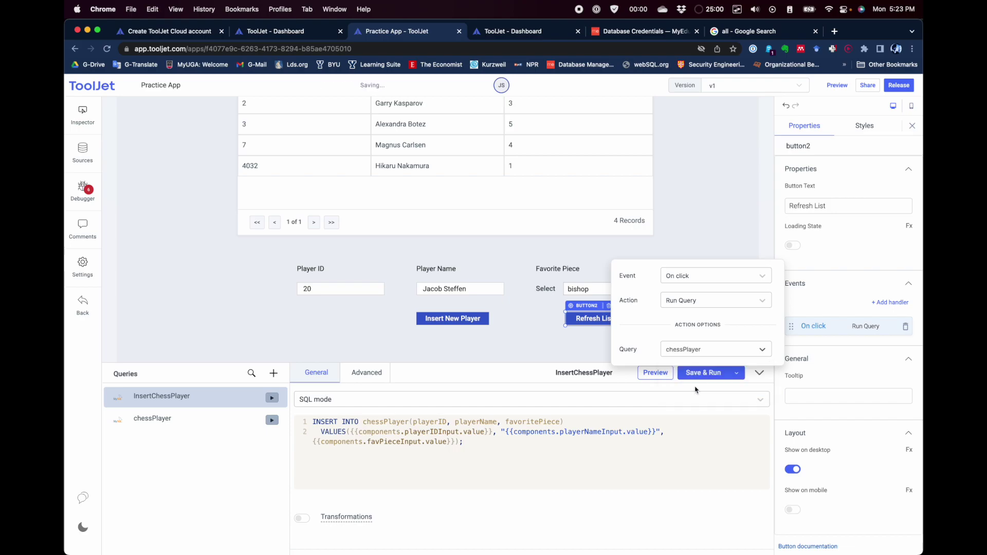
pyautogui.click(740, 285)
pyautogui.click(706, 274)
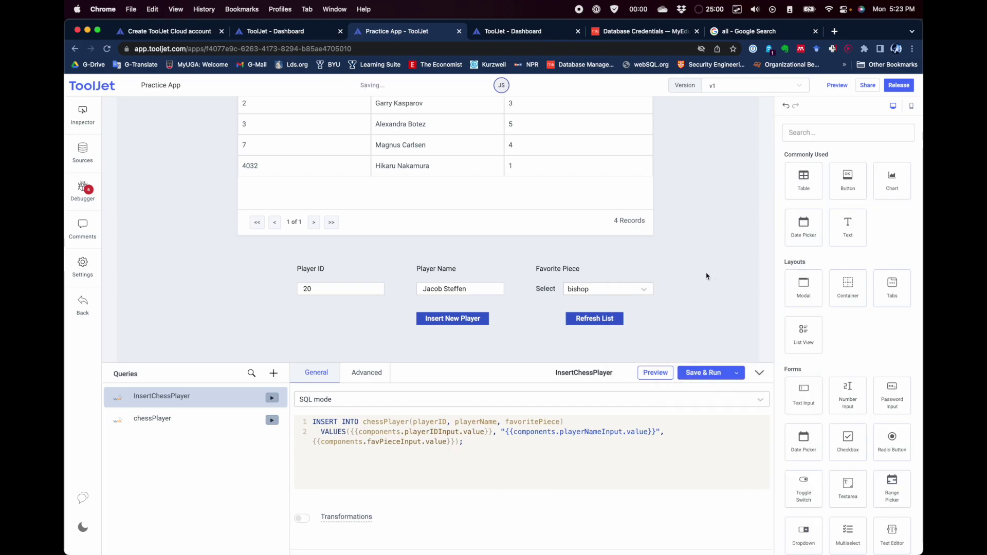
# Step: Click Refresh List and confirm the table shows 5 records, including player 20 with piece 3
pyautogui.click(607, 319)
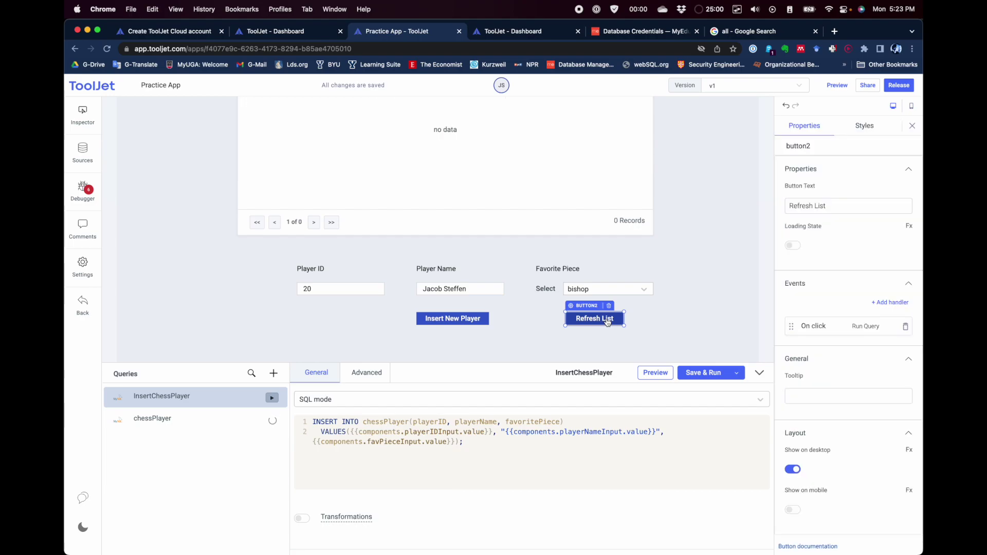
pyautogui.scroll(2, 341, 216)
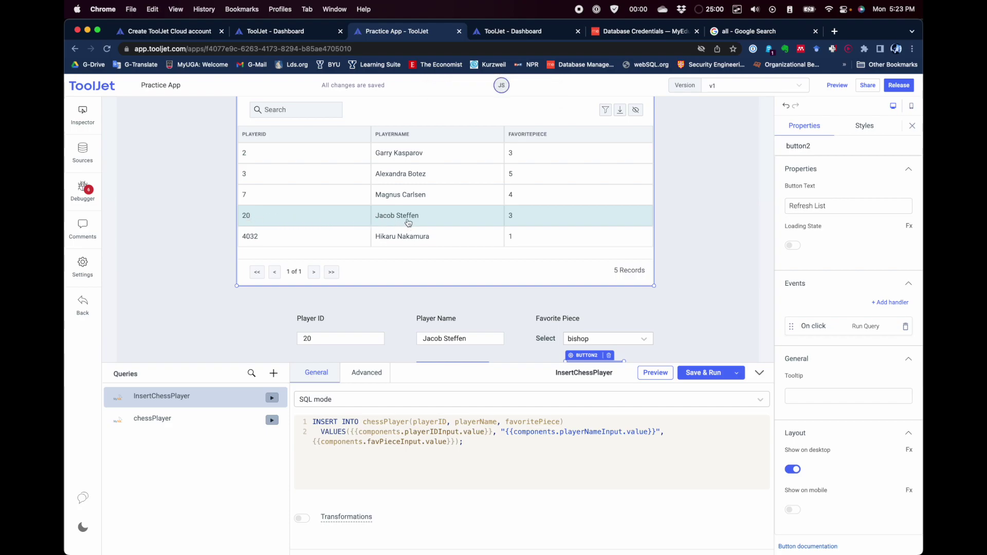
pyautogui.scroll(-2, 465, 223)
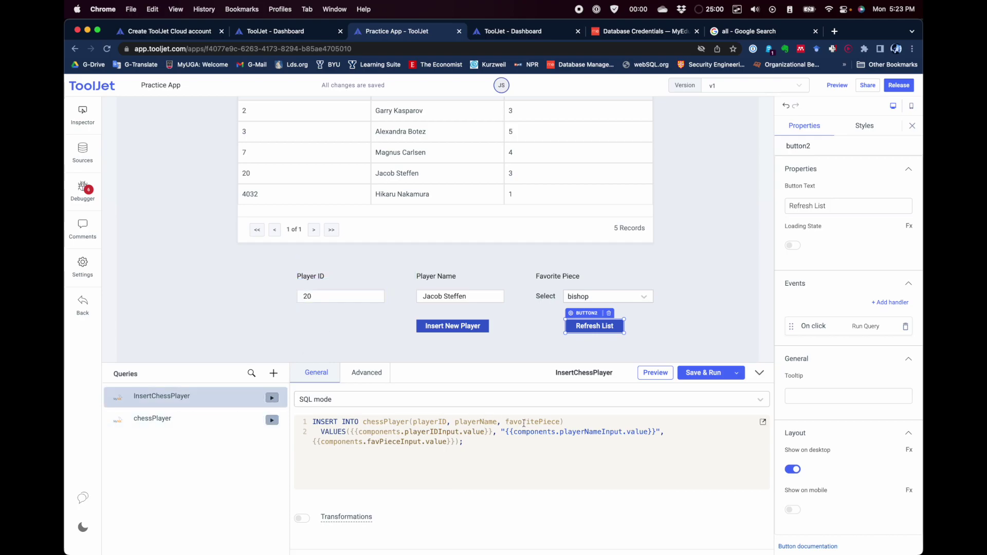
# Step: Enter Player ID 2034 and a new player name in the form fields
pyautogui.doubleClick(301, 297)
pyautogui.write('2')
pyautogui.click(471, 297)
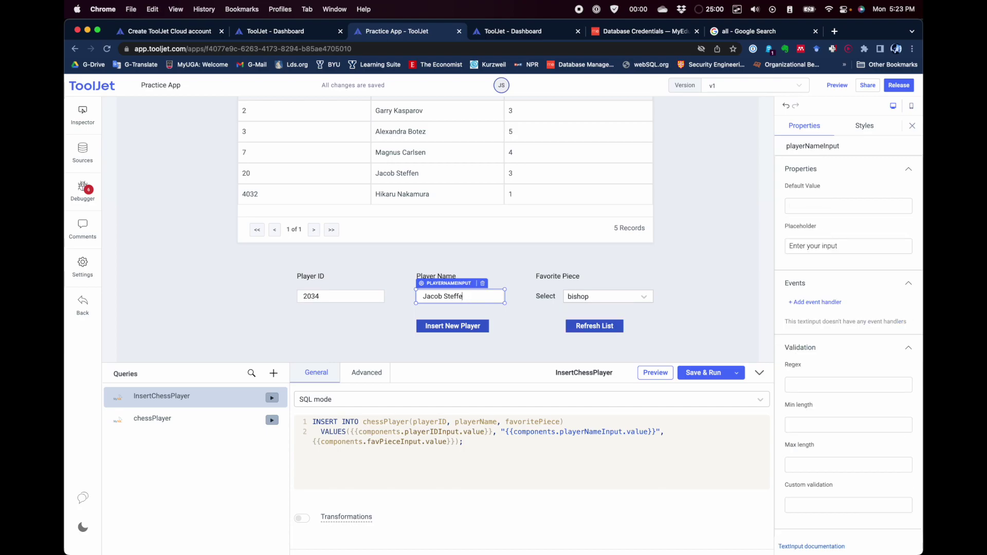
pyautogui.write('J')
pyautogui.press('BackSpace')
pyautogui.write('Thom Yorke')
# Step: Pick rook as favourite piece, insert the player, and refresh the table to six records
pyautogui.click(645, 290)
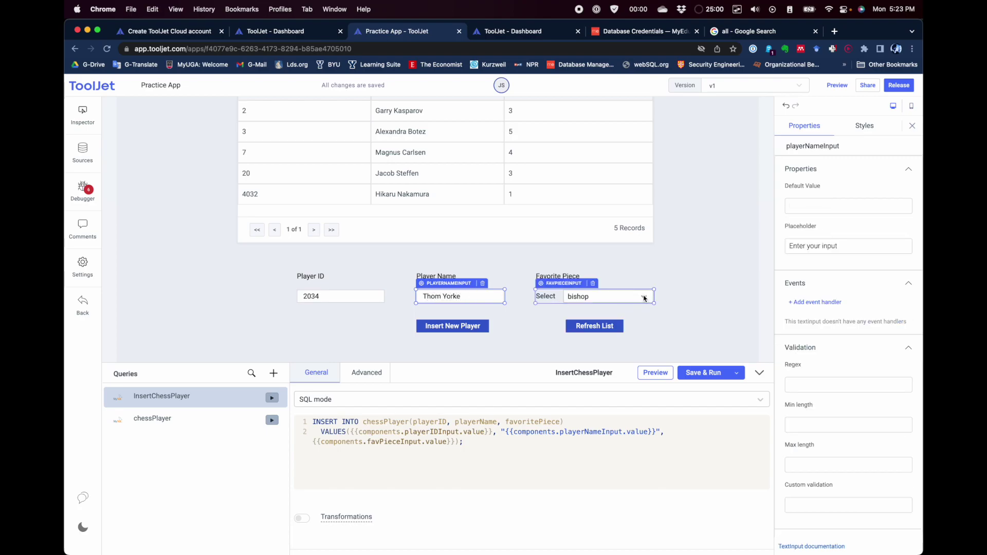
pyautogui.click(642, 296)
pyautogui.click(610, 371)
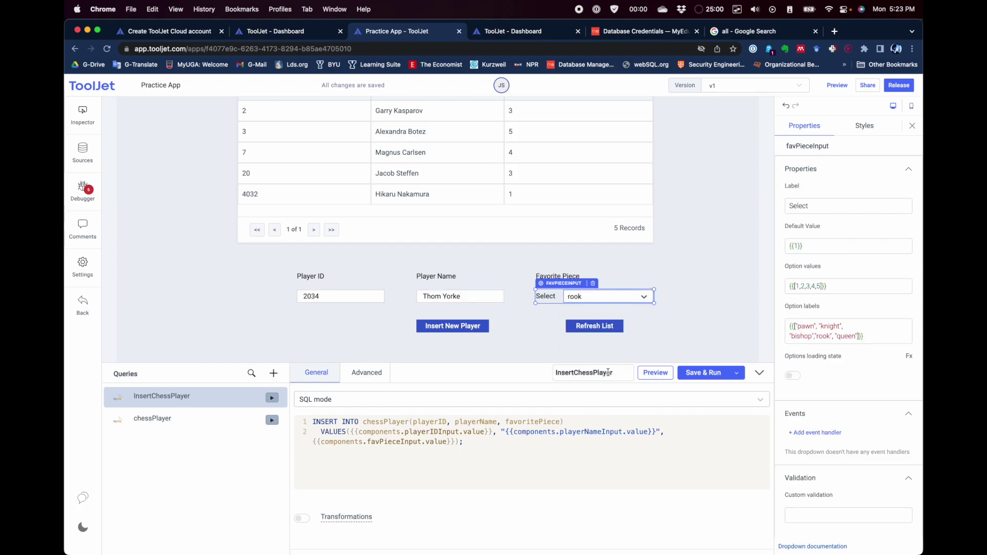
pyautogui.click(680, 333)
pyautogui.click(452, 332)
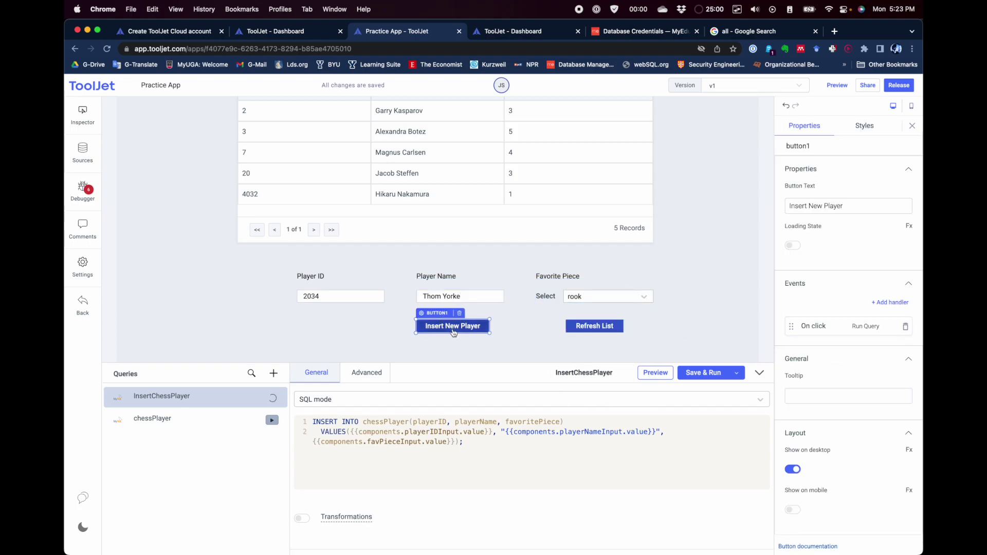
pyautogui.click(591, 327)
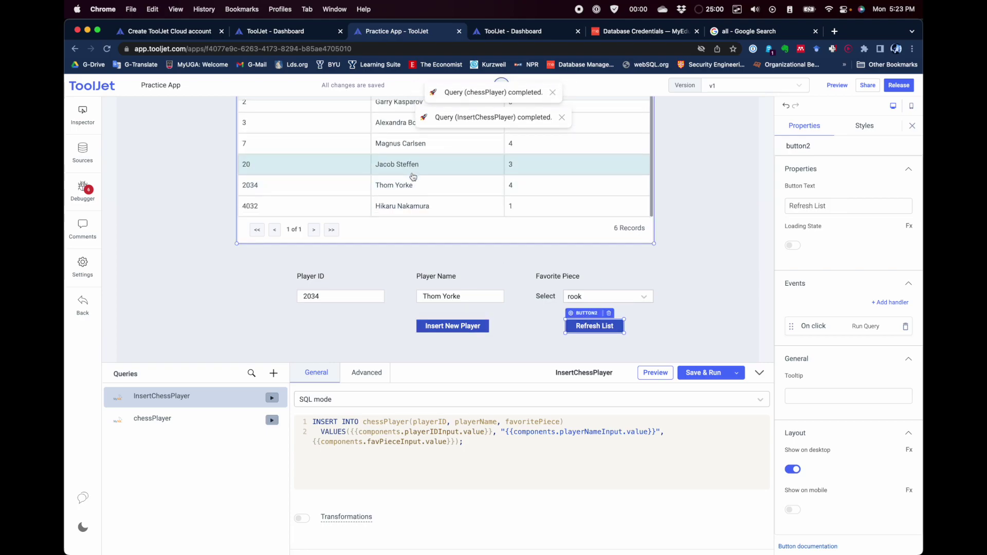
pyautogui.scroll(-1, 413, 176)
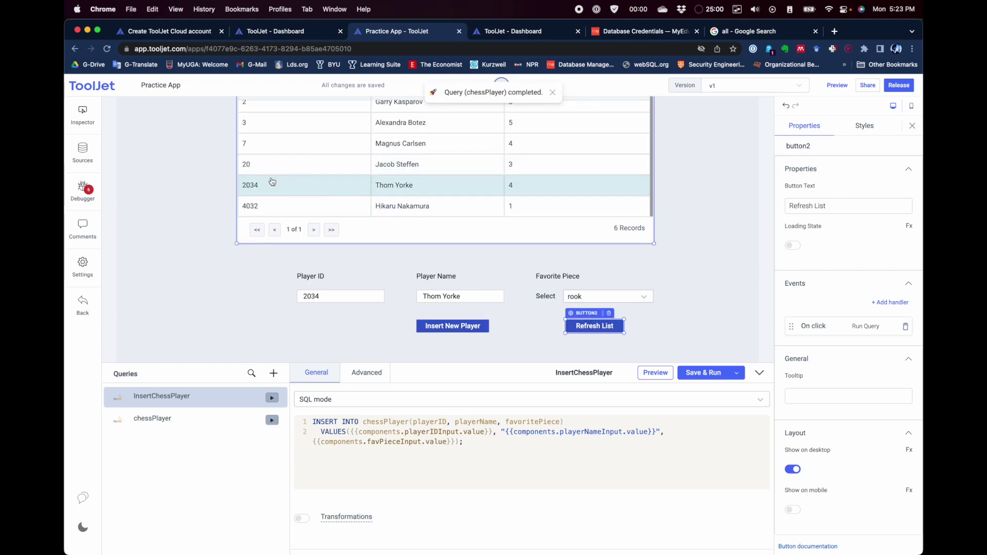
pyautogui.scroll(3, 216, 214)
pyautogui.scroll(2, 214, 213)
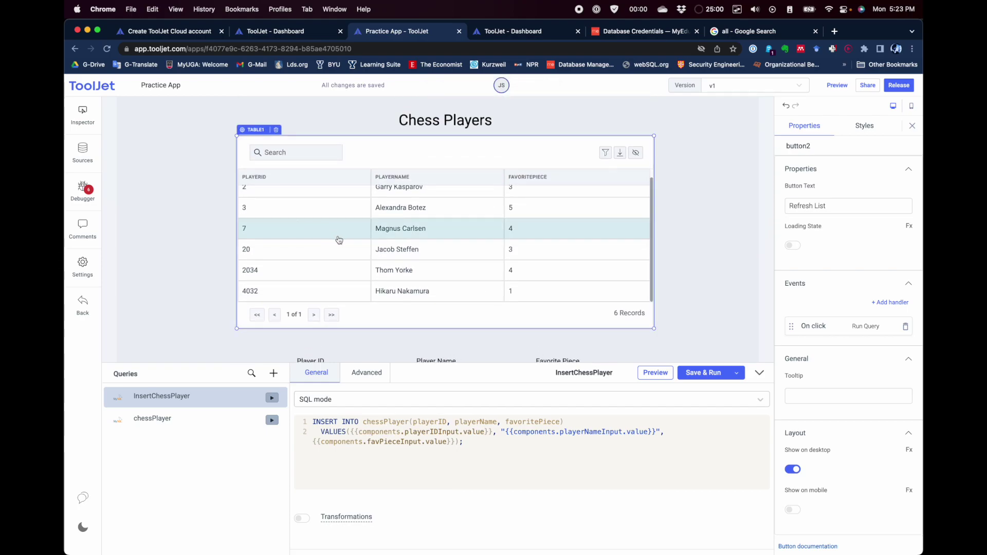
pyautogui.scroll(-2, 203, 214)
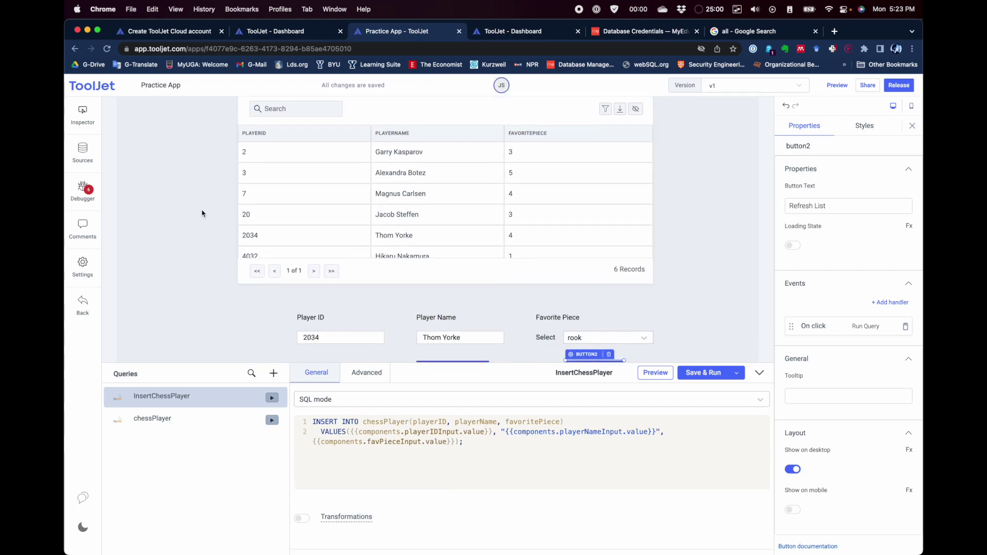
pyautogui.scroll(-1, 202, 214)
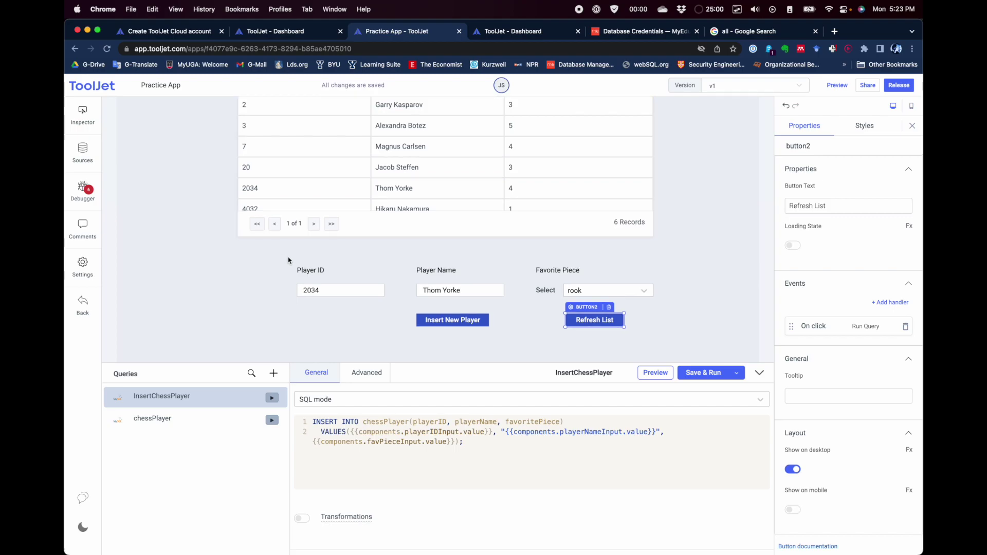
pyautogui.click(719, 190)
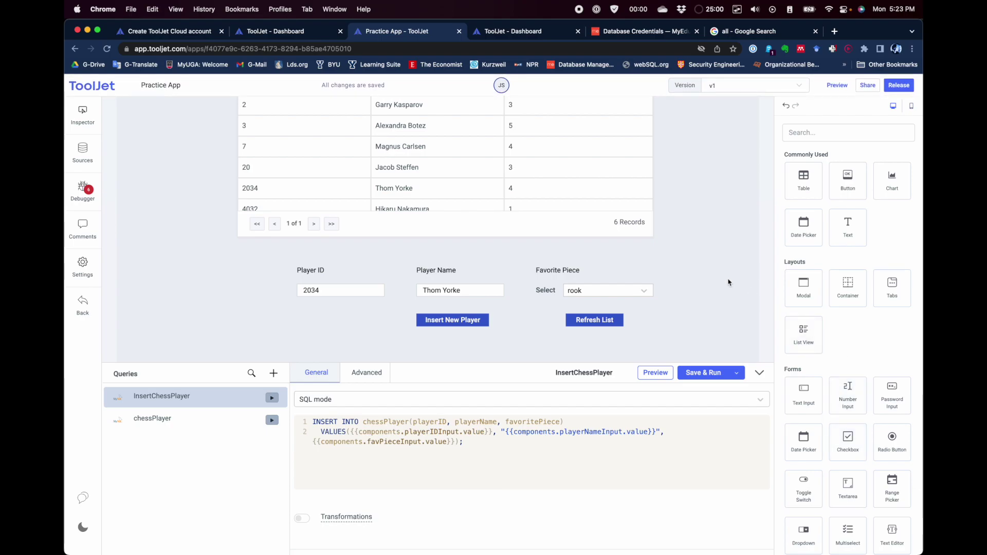
pyautogui.scroll(3, 712, 277)
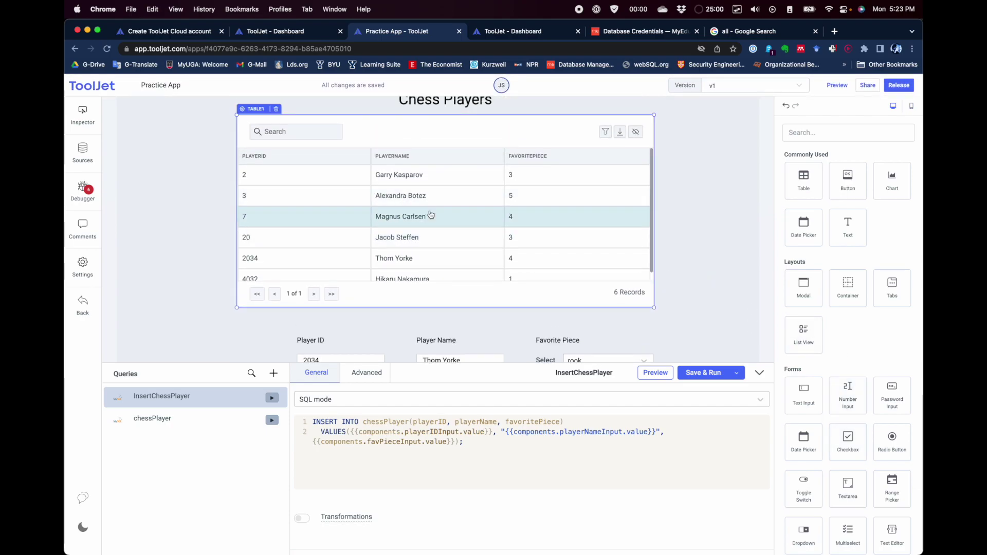
pyautogui.scroll(-2, 193, 229)
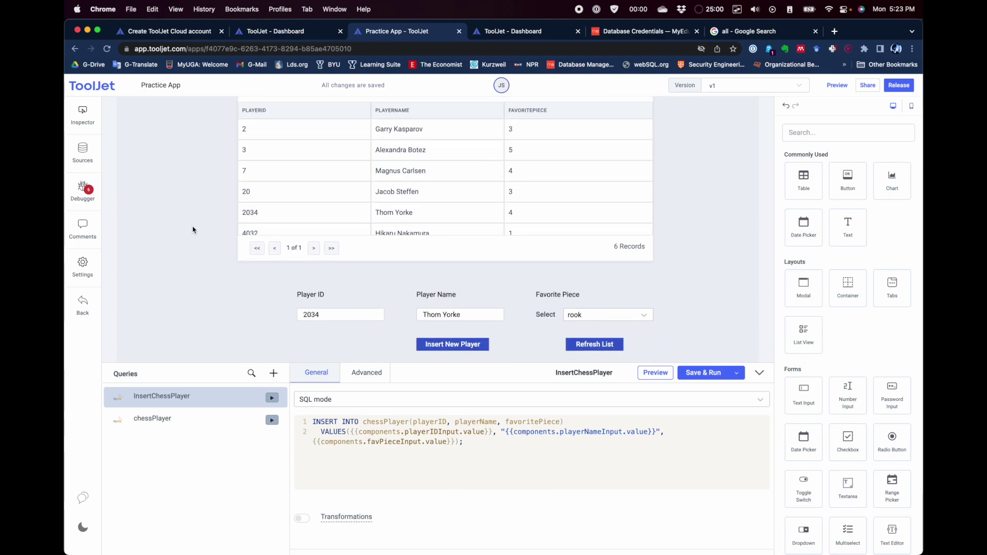